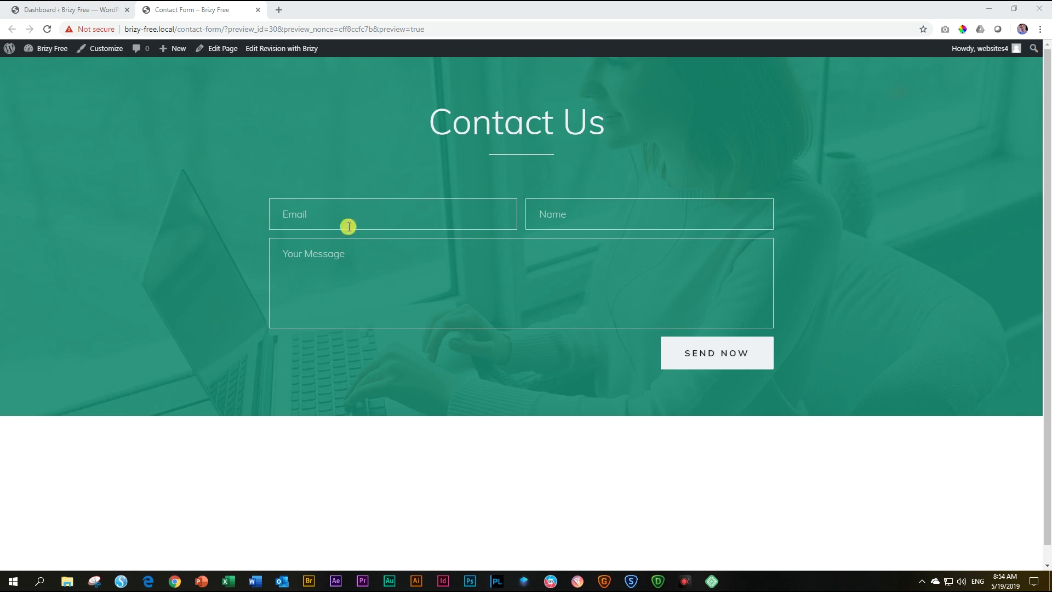
Test the preview's Email, Name and Your Message fields, then return to the WordPress dashboard
{"action": "left_click", "coordinate": [331, 204]}
{"action": "left_click", "coordinate": [580, 220]}
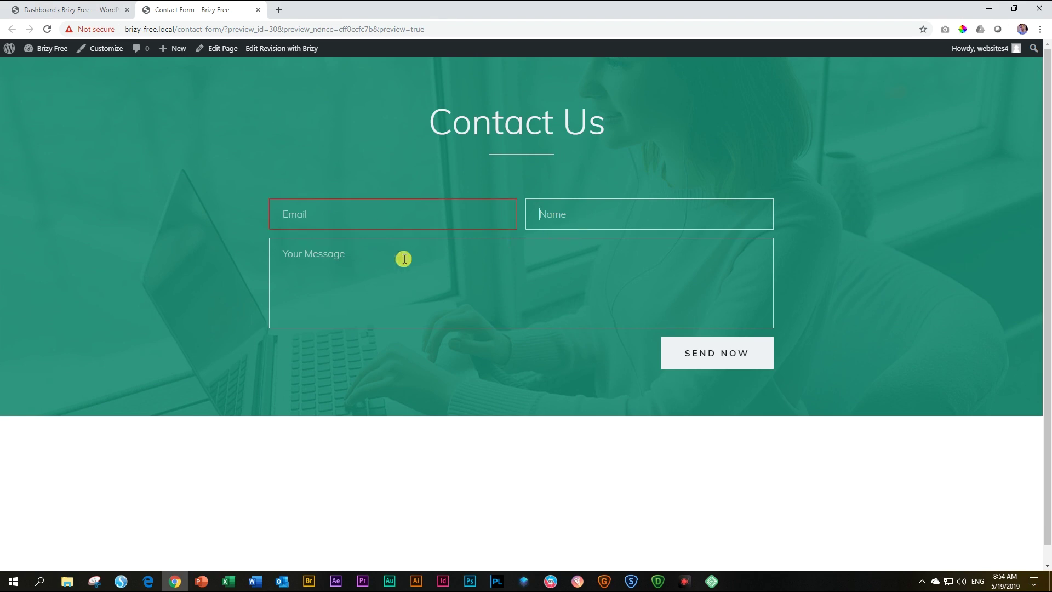
{"action": "left_click", "coordinate": [404, 259]}
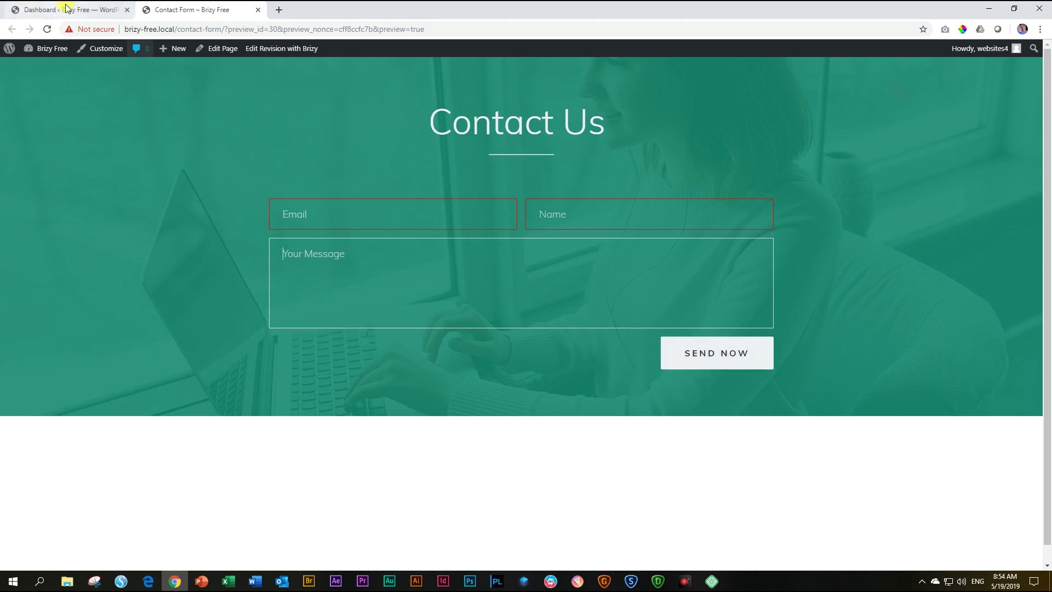
{"action": "left_click", "coordinate": [32, 9]}
Publish a new page titled 'Basic Contact Form' and open it in the Brizy builder
{"action": "mouse_move", "coordinate": [49, 175]}
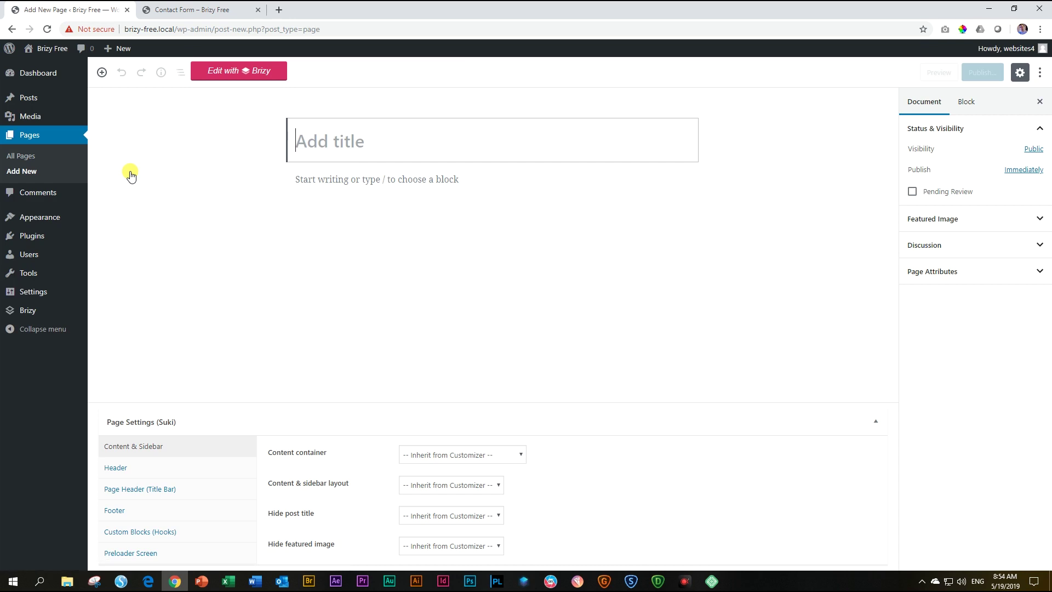
{"action": "type", "text": "Basic Co"}
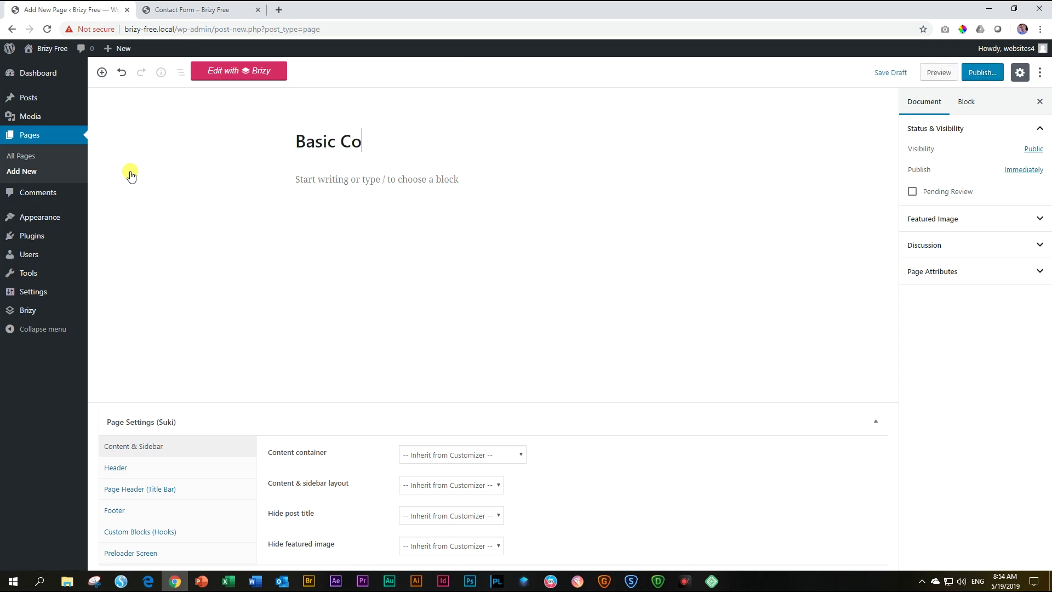
{"action": "type", "text": "ntact Form"}
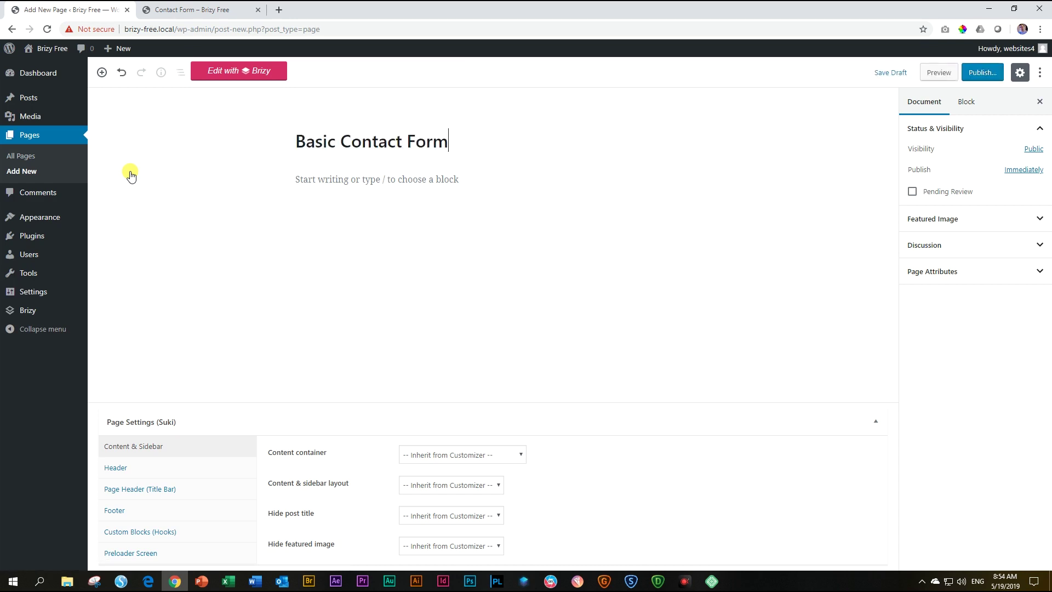
{"action": "left_click", "coordinate": [983, 72]}
{"action": "left_click", "coordinate": [989, 73]}
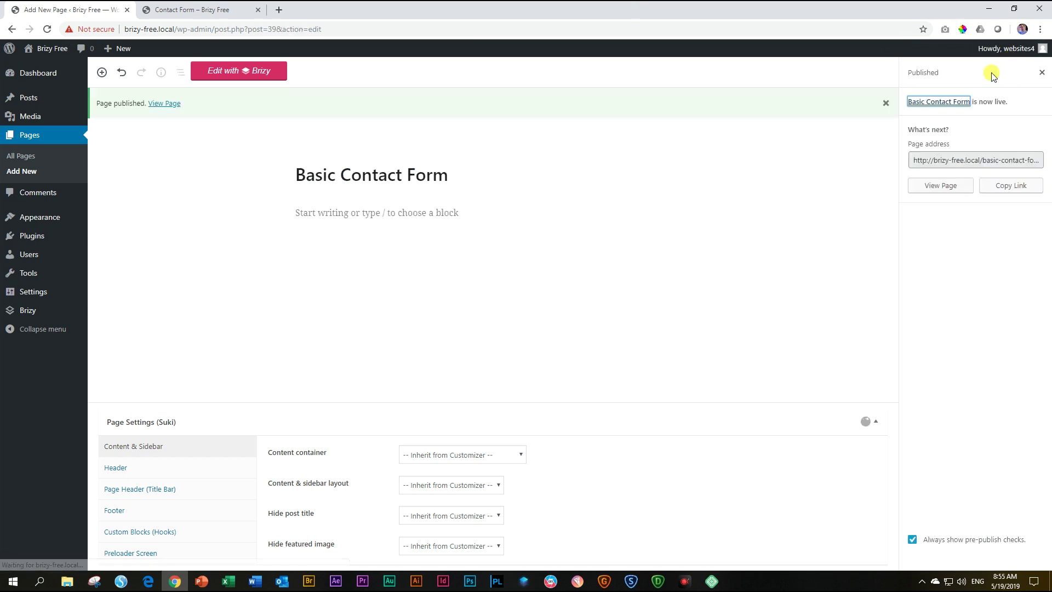
{"action": "left_click", "coordinate": [251, 70]}
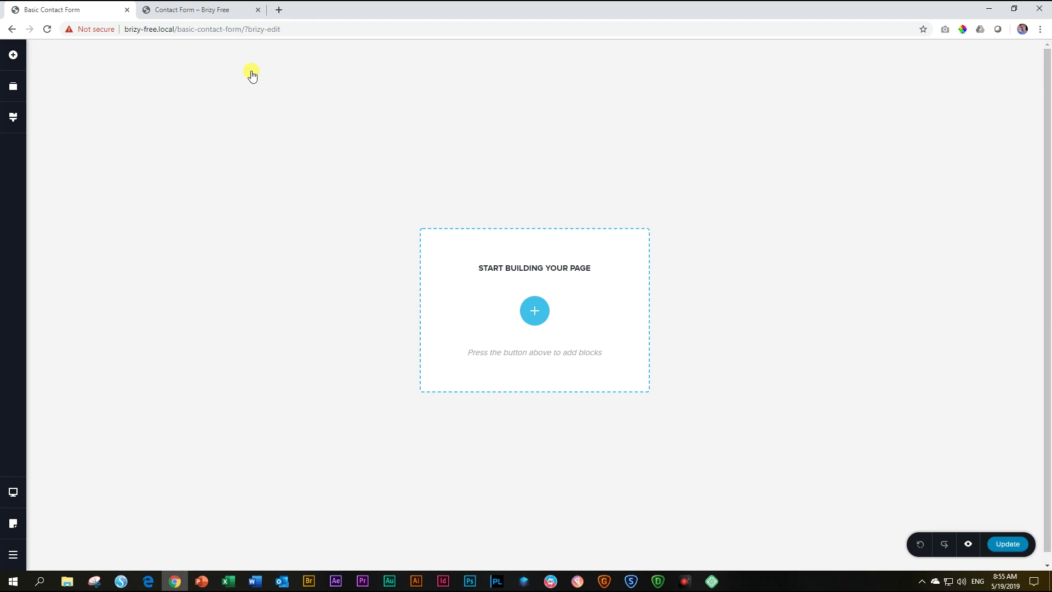
Add a blank two-column block and set its section overlay colour to teal #22968B
{"action": "left_click", "coordinate": [535, 311]}
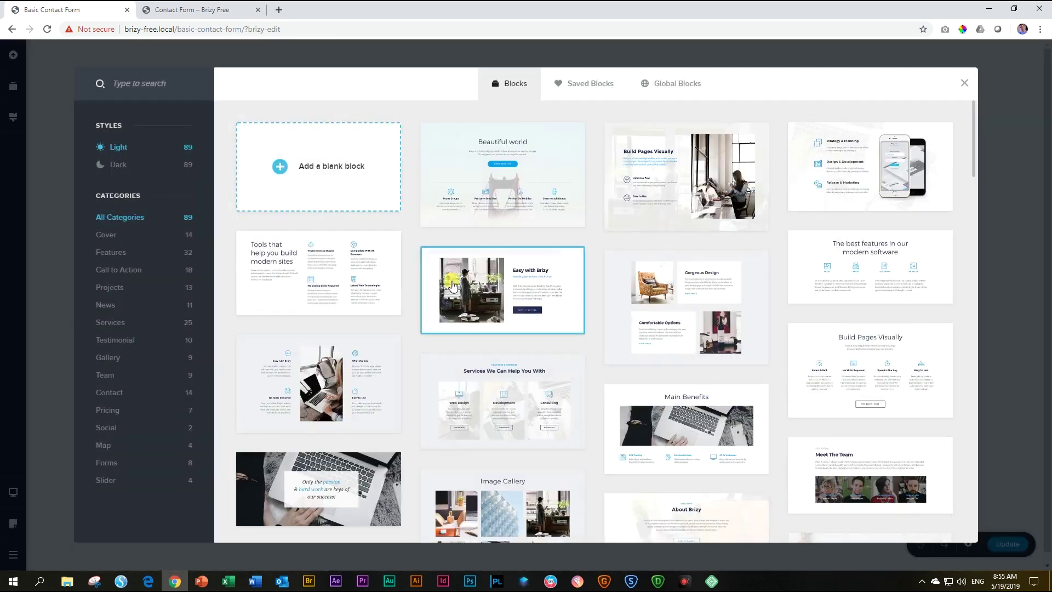
{"action": "left_click", "coordinate": [349, 171]}
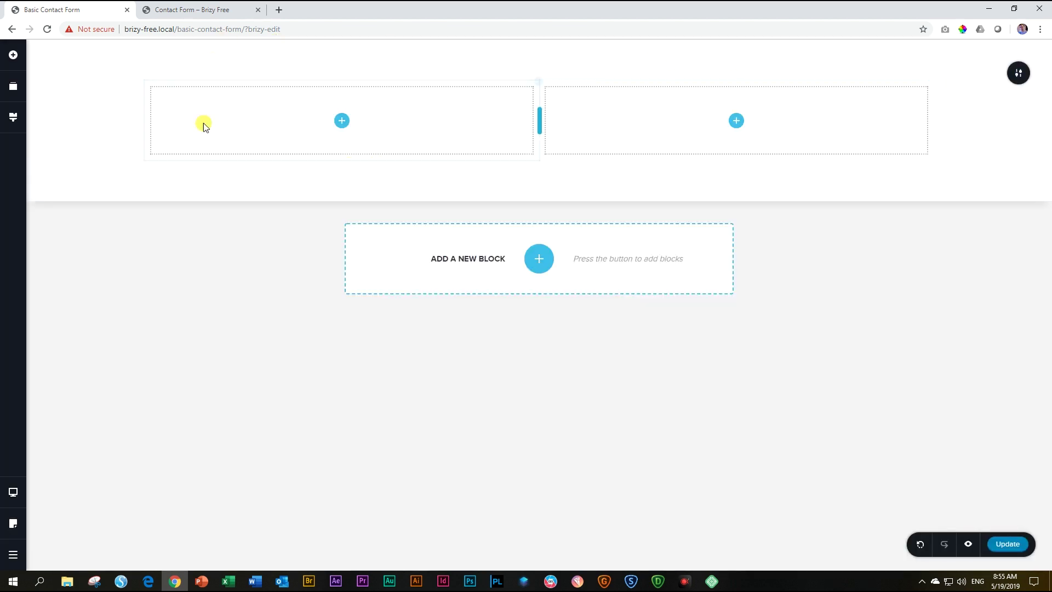
{"action": "left_click", "coordinate": [1019, 77]}
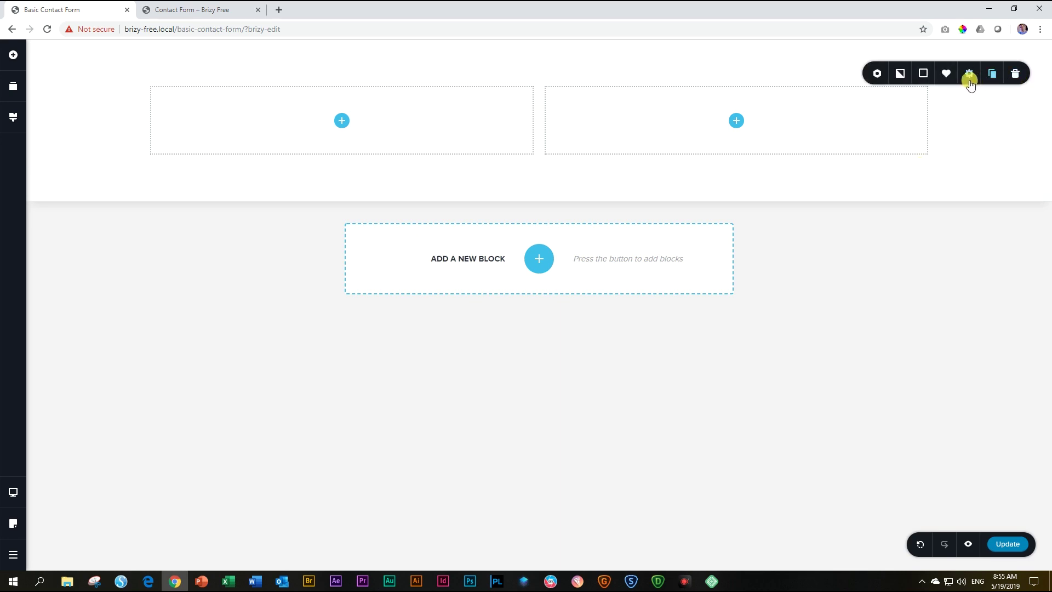
{"action": "left_click", "coordinate": [923, 75]}
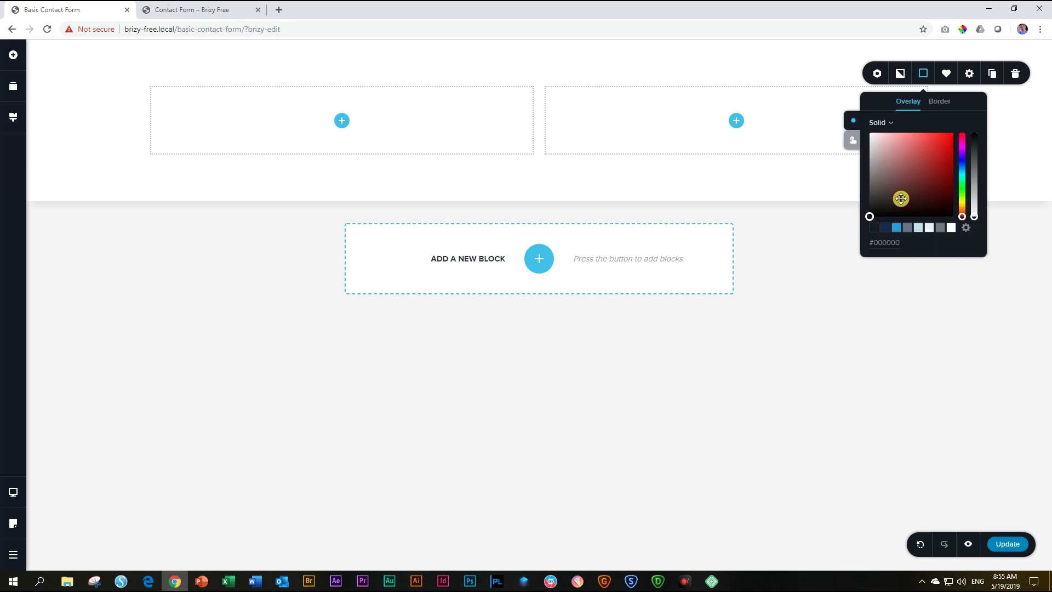
{"action": "left_click_drag", "start_coordinate": [964, 212], "coordinate": [964, 176]}
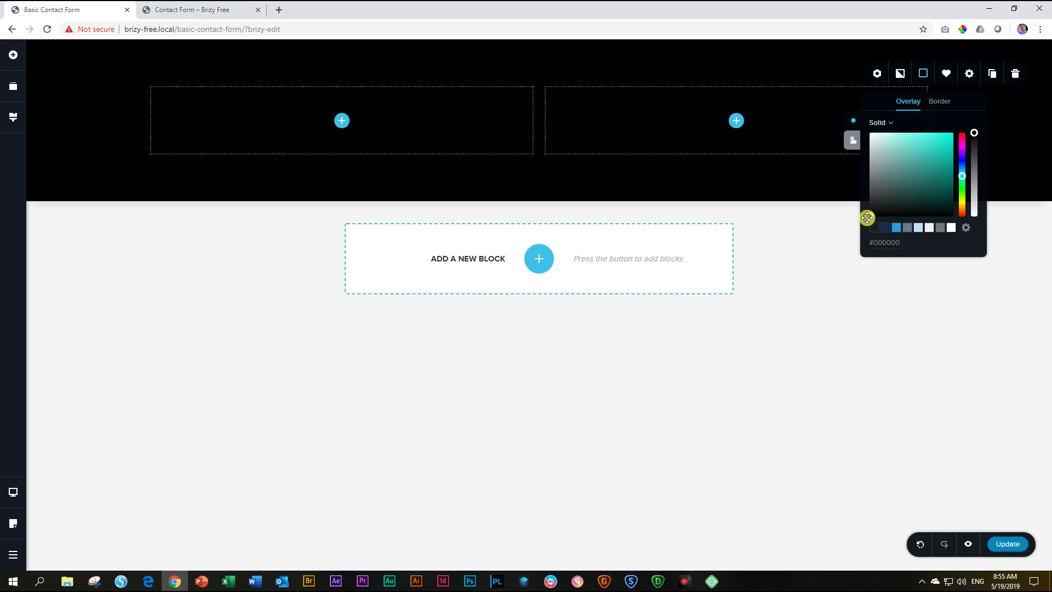
{"action": "left_click_drag", "start_coordinate": [870, 214], "coordinate": [934, 167]}
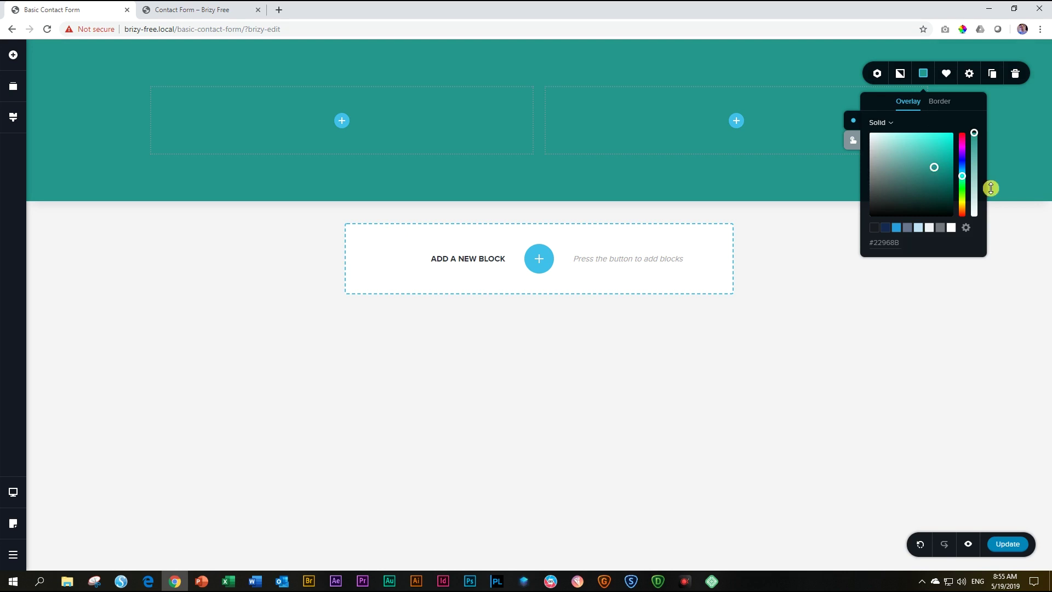
{"action": "mouse_move", "coordinate": [964, 176]}
{"action": "left_mouse_down"}
{"action": "mouse_move", "coordinate": [964, 213]}
{"action": "mouse_move", "coordinate": [963, 177]}
{"action": "left_mouse_up"}
Delete the extra column and drag a Form element into the remaining full-width column
{"action": "left_click", "coordinate": [1019, 149]}
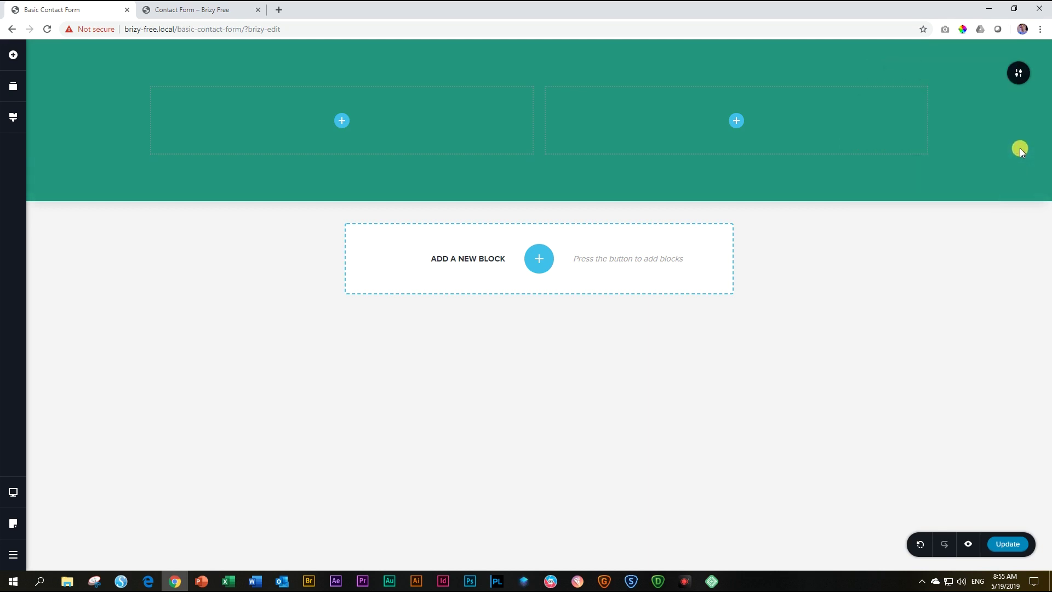
{"action": "right_click", "coordinate": [470, 118]}
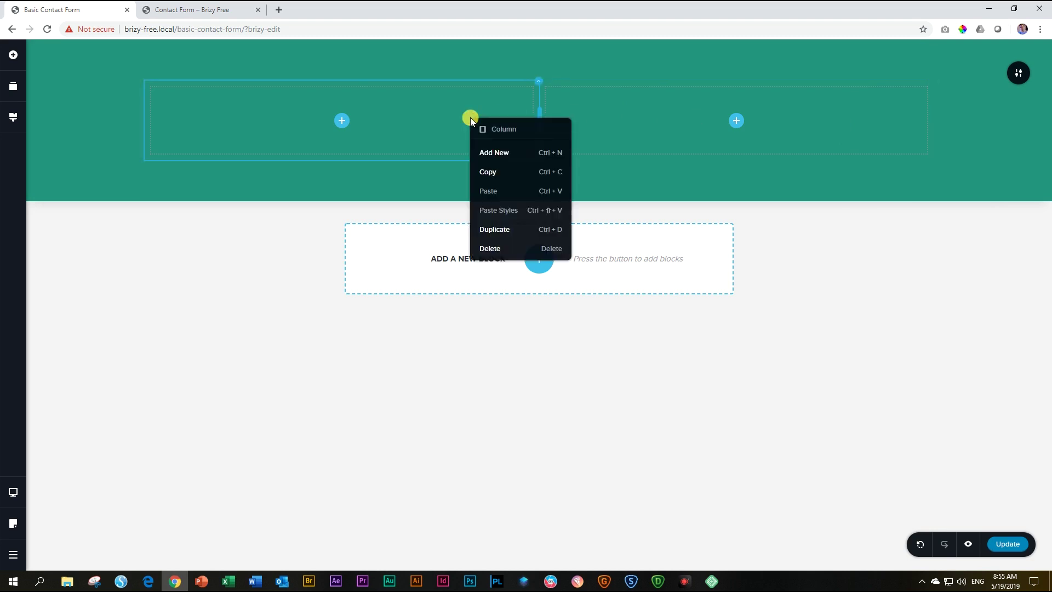
{"action": "left_click", "coordinate": [491, 250]}
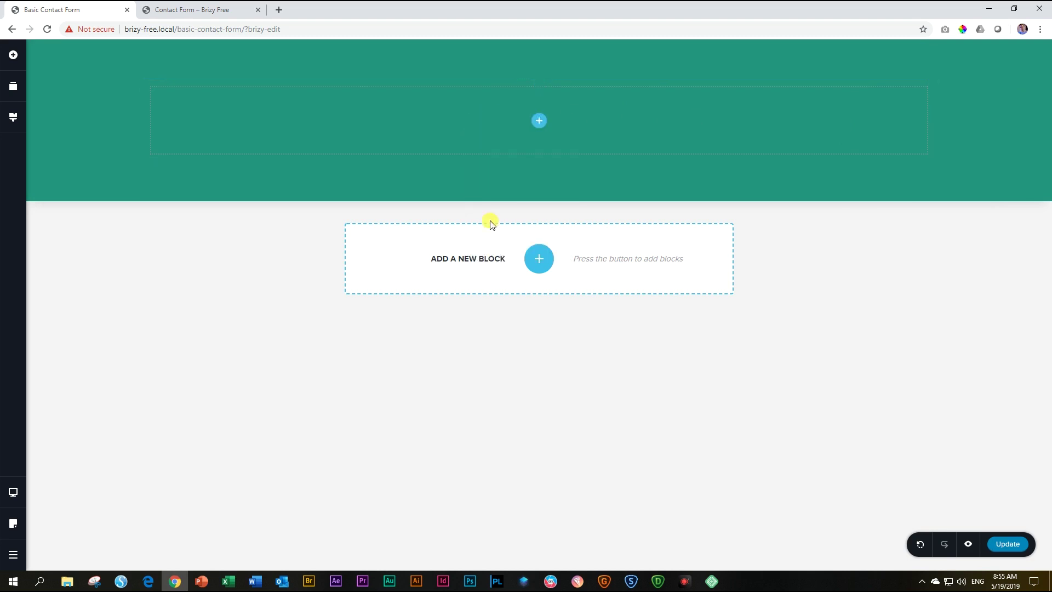
{"action": "right_click", "coordinate": [484, 105]}
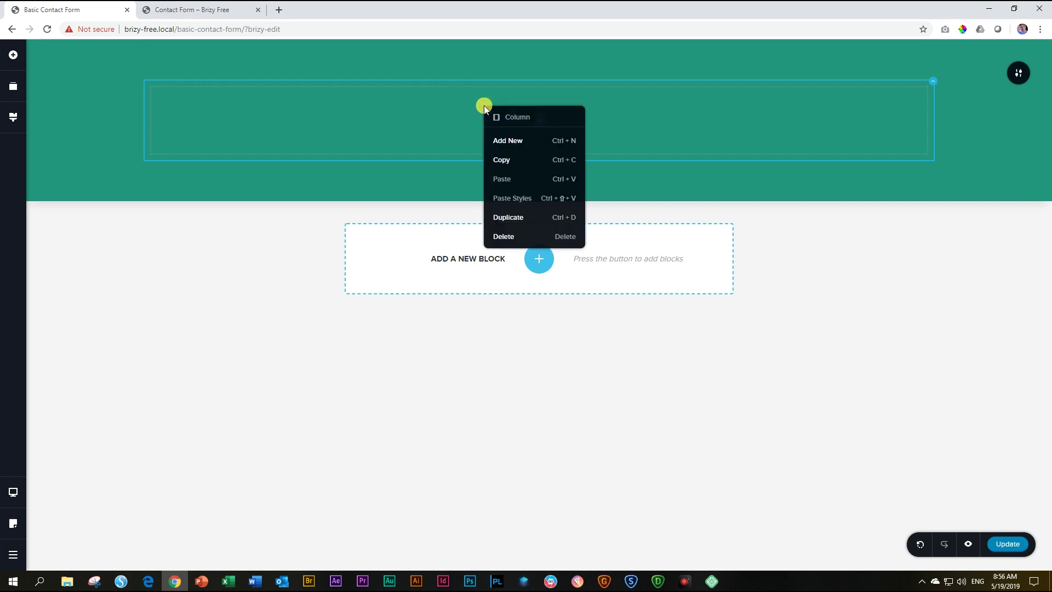
{"action": "left_click", "coordinate": [499, 243]}
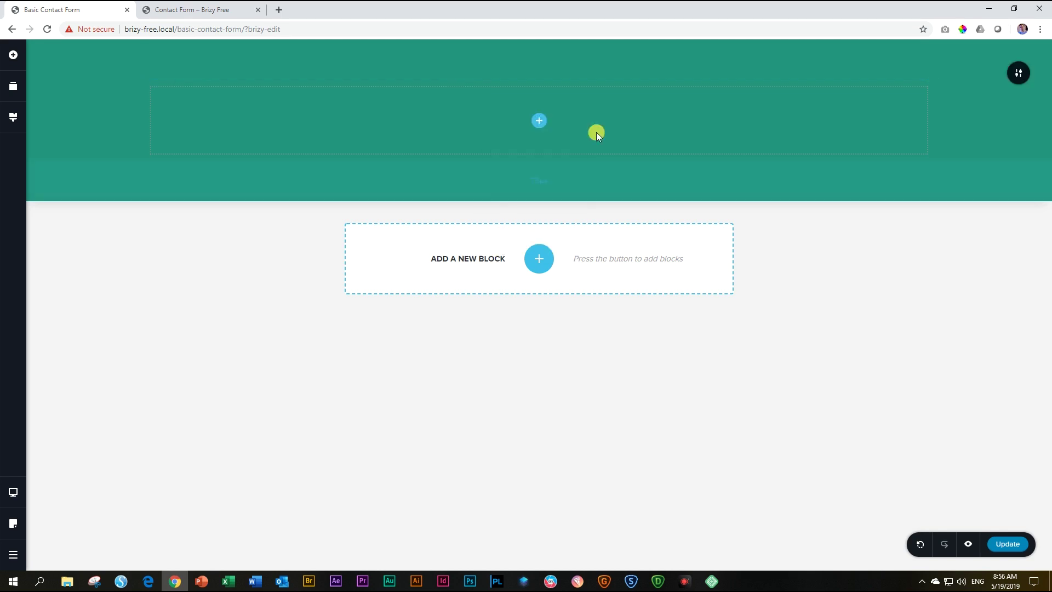
{"action": "left_click", "coordinate": [14, 63]}
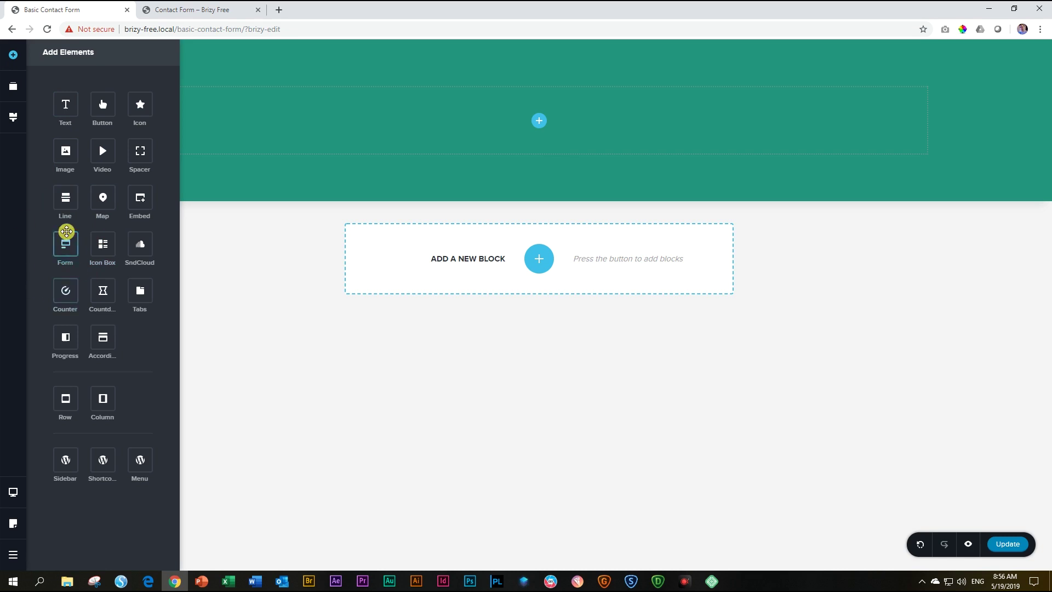
{"action": "left_click_drag", "start_coordinate": [67, 248], "coordinate": [545, 122]}
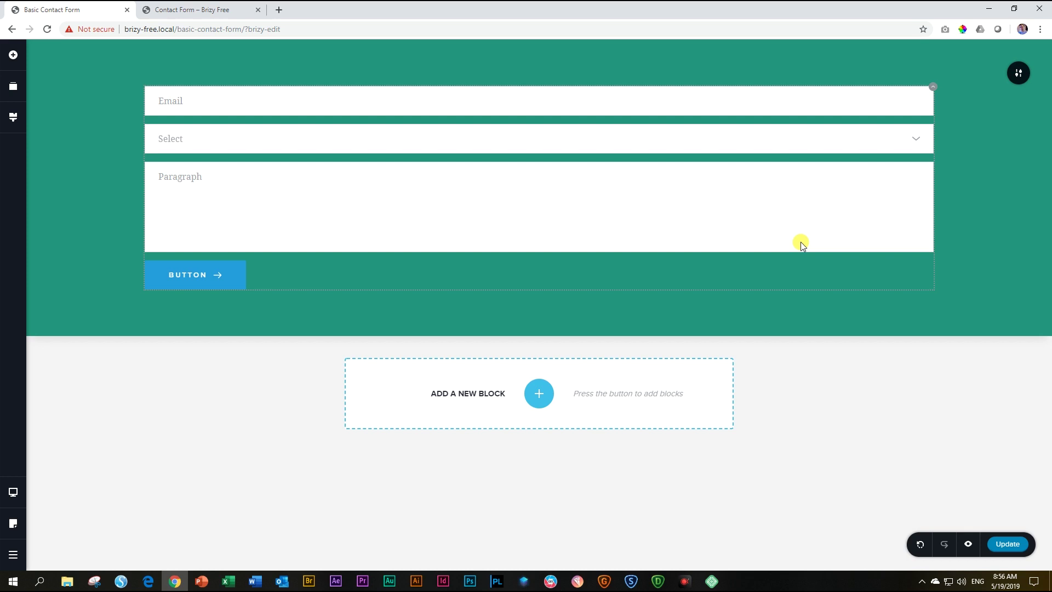
Set the section's content Width to 64% in the section settings
{"action": "left_click", "coordinate": [1019, 74]}
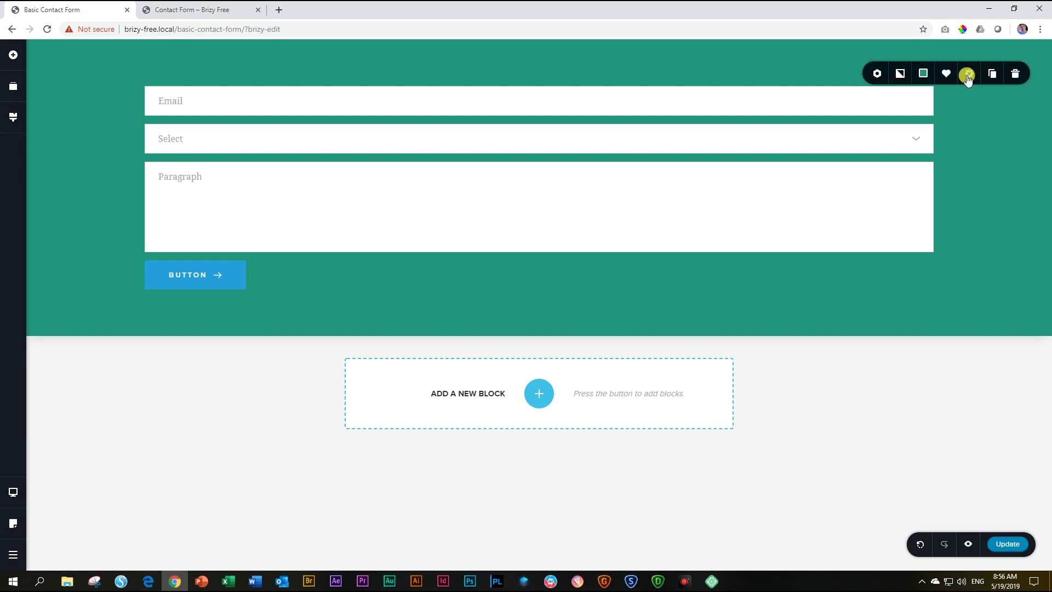
{"action": "left_click", "coordinate": [968, 74]}
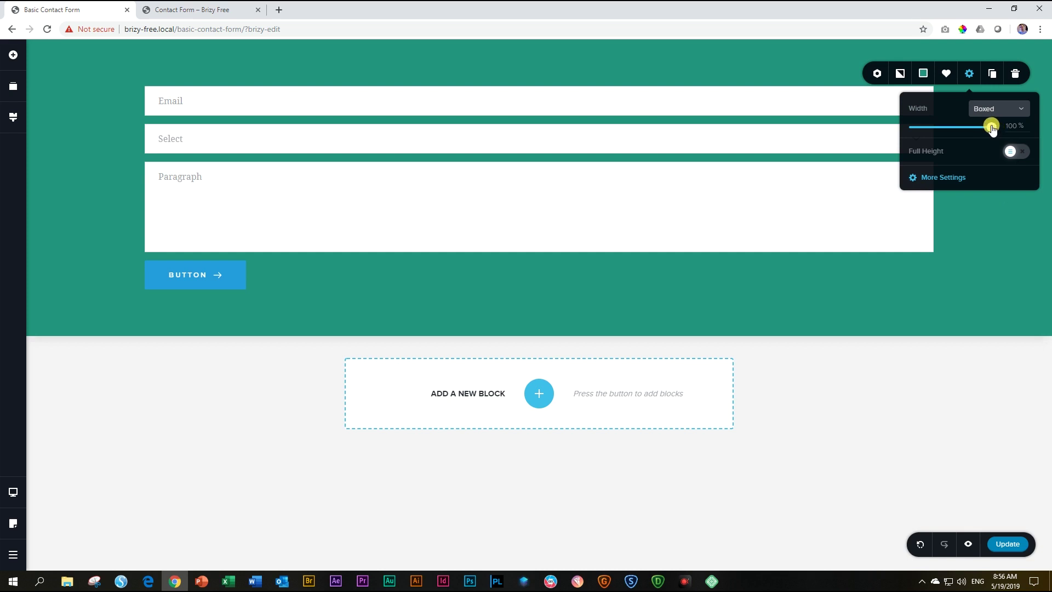
{"action": "left_click_drag", "start_coordinate": [992, 128], "coordinate": [948, 128]}
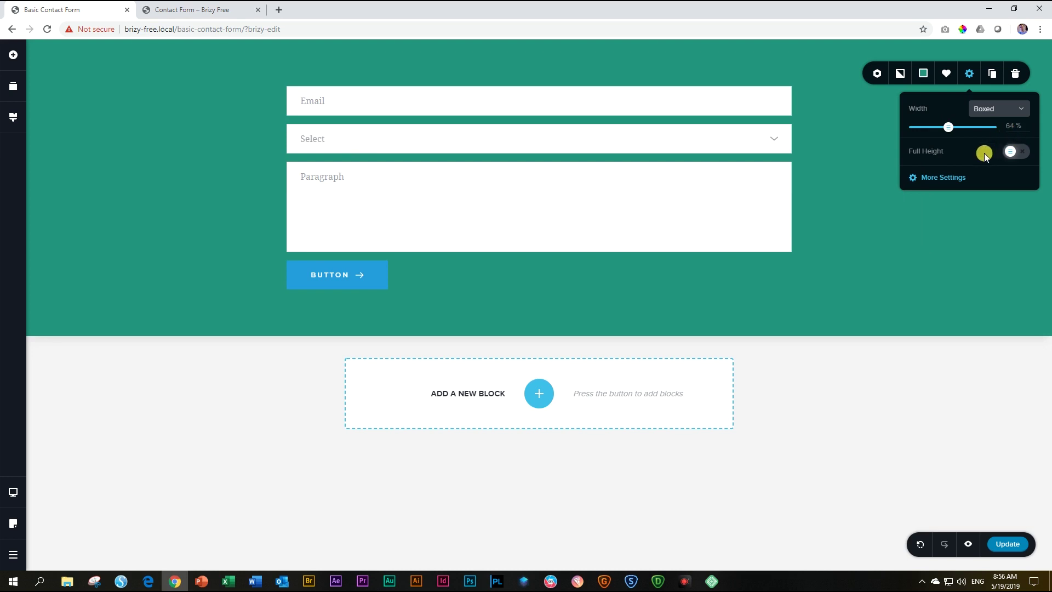
{"action": "left_click", "coordinate": [929, 226]}
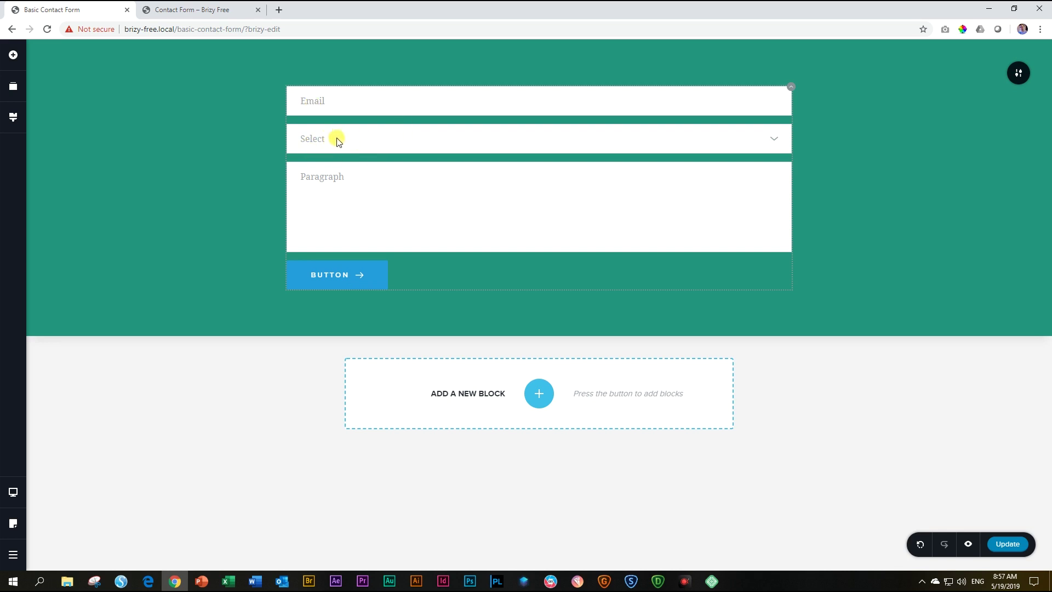
Check the Select field's option list, then open the Email field's Field settings
{"action": "left_click", "coordinate": [773, 143]}
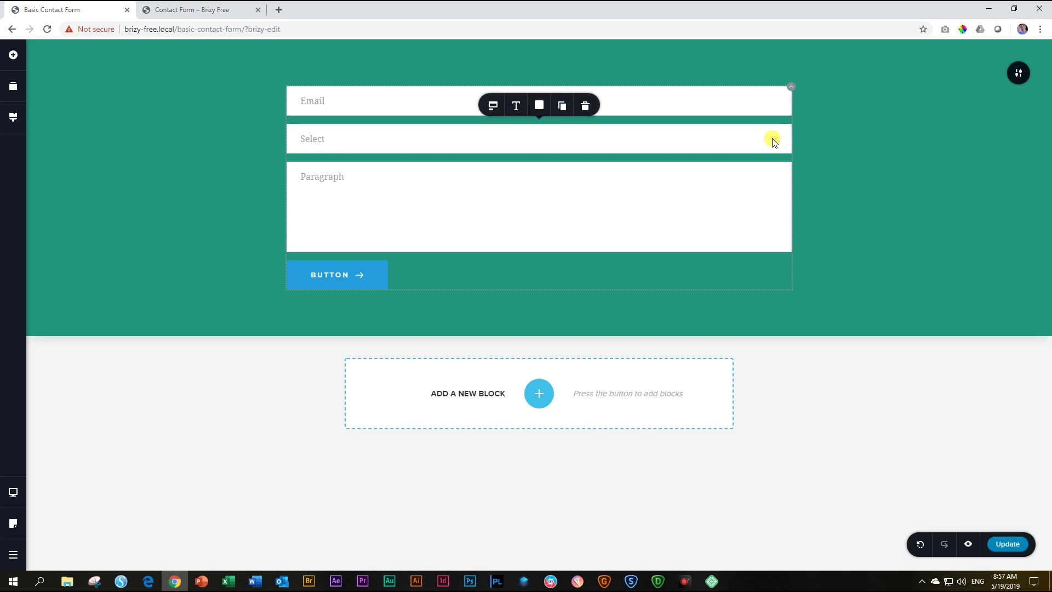
{"action": "left_click", "coordinate": [424, 135]}
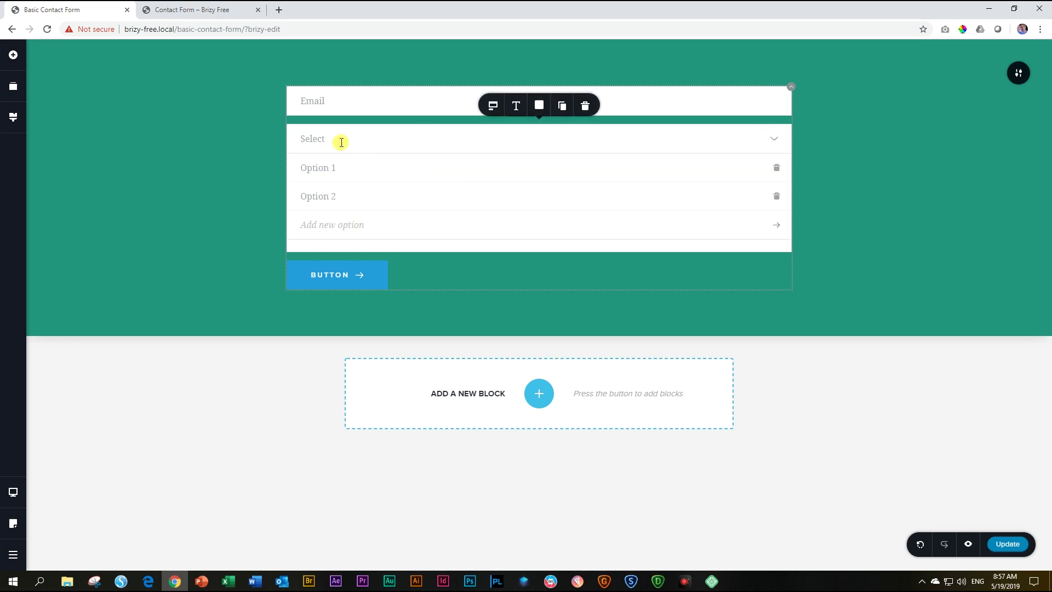
{"action": "left_click", "coordinate": [342, 142]}
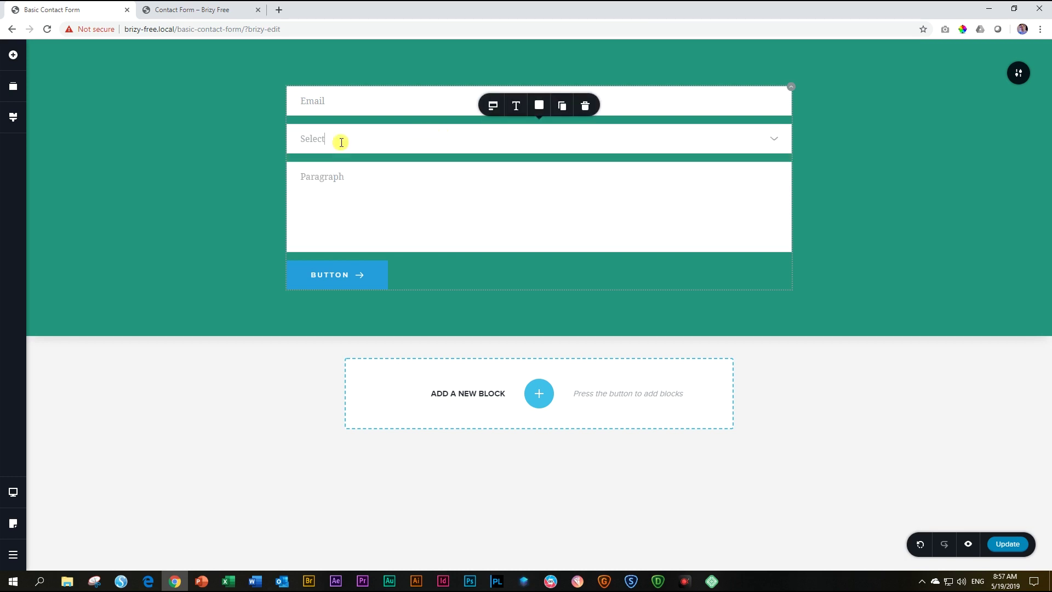
{"action": "left_click", "coordinate": [360, 192]}
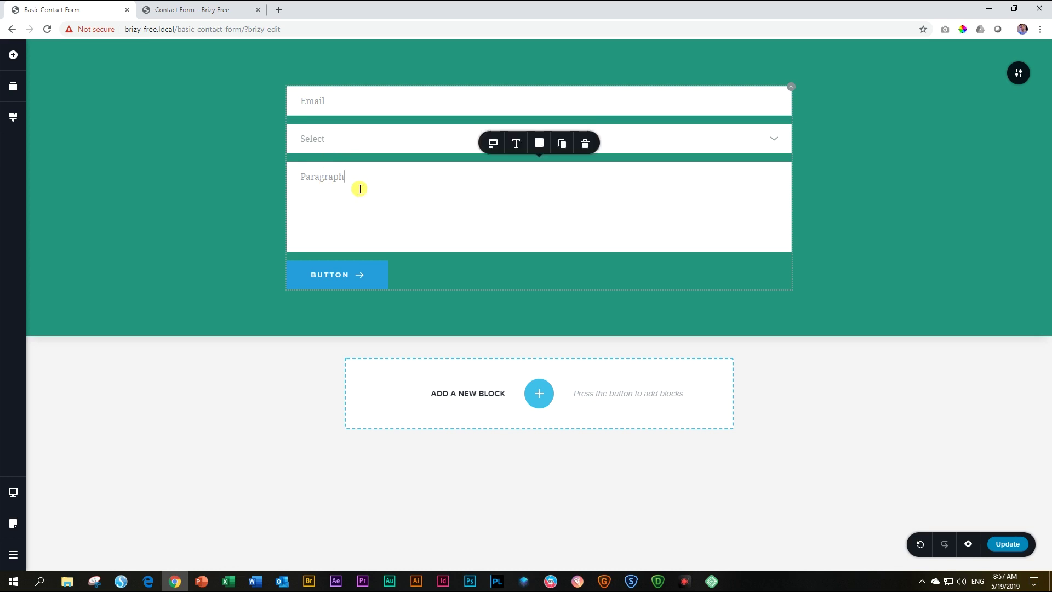
{"action": "left_click", "coordinate": [360, 140]}
{"action": "left_click", "coordinate": [349, 99]}
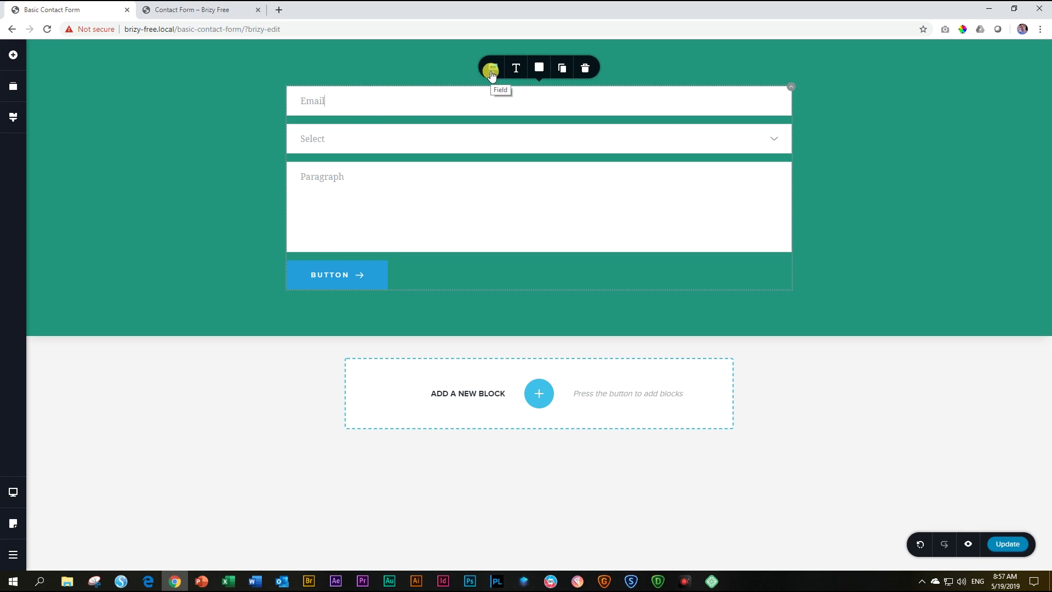
{"action": "left_click", "coordinate": [491, 70]}
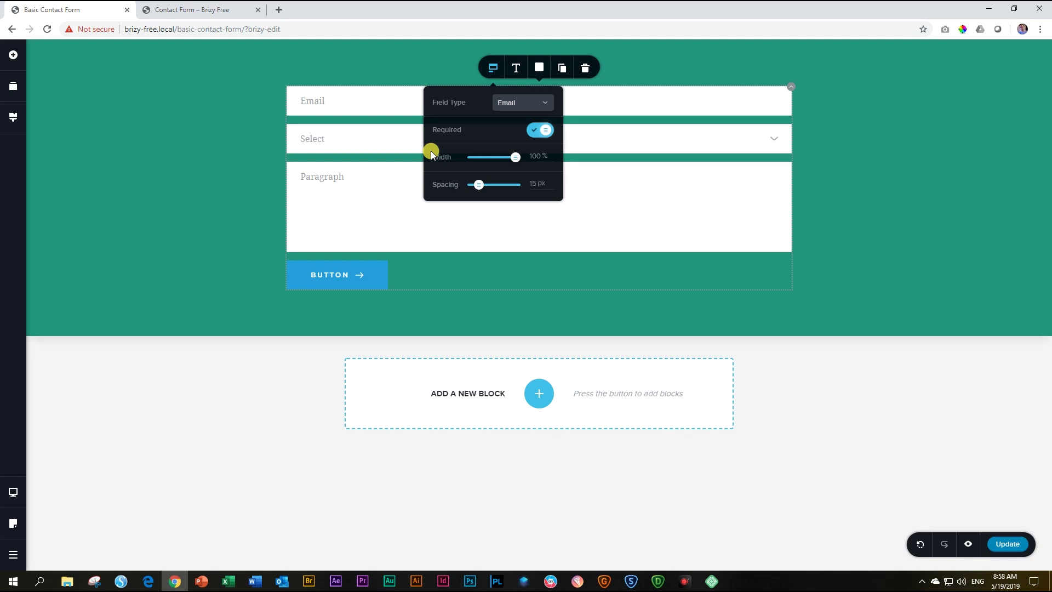
Add a blank two-column block and reorder it above the teal form section
{"action": "left_click", "coordinate": [534, 400]}
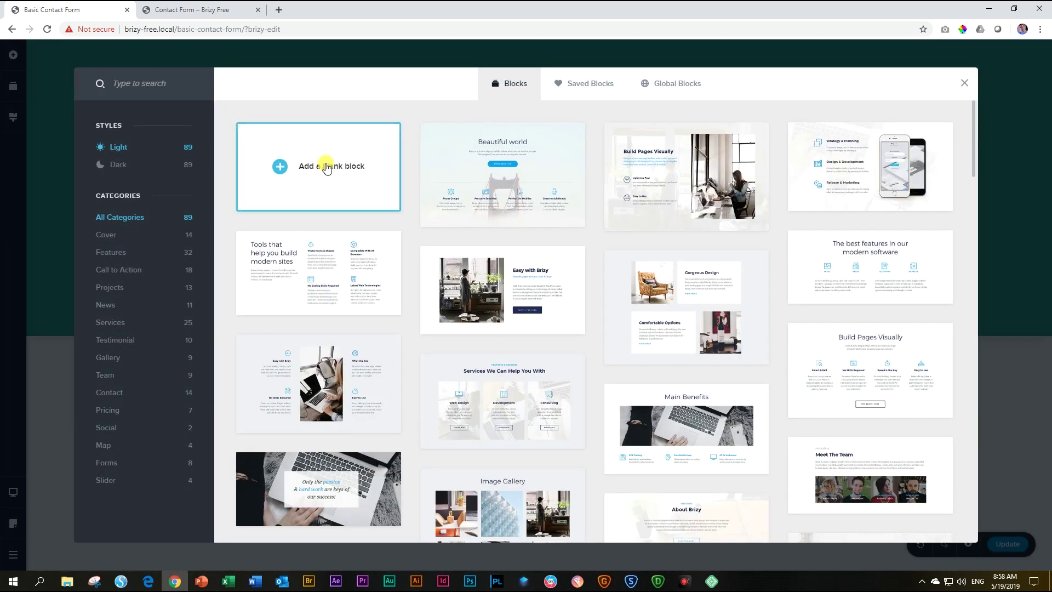
{"action": "left_click", "coordinate": [327, 166]}
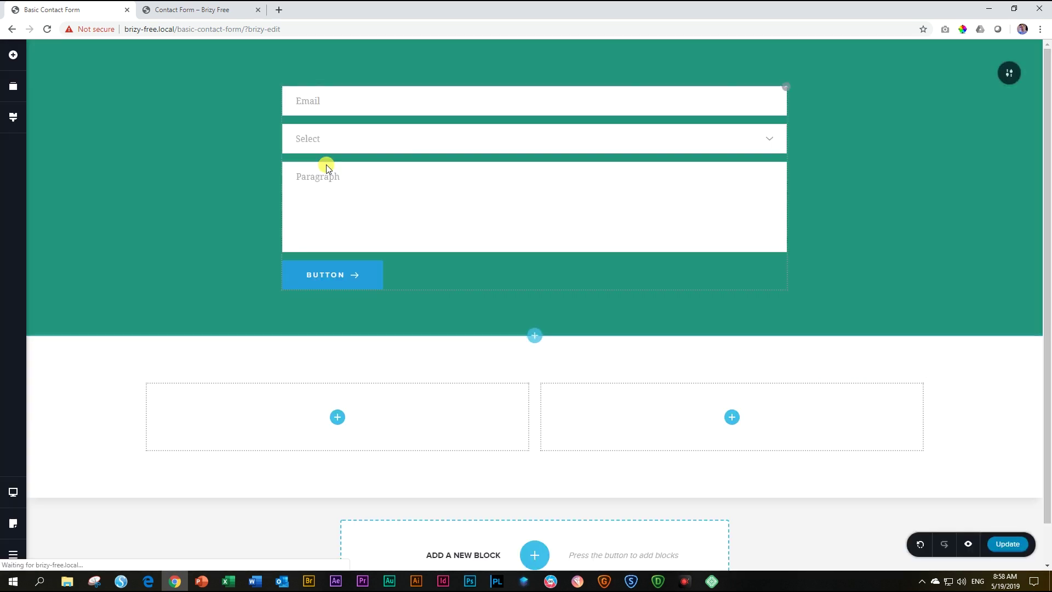
{"action": "left_click", "coordinate": [14, 92]}
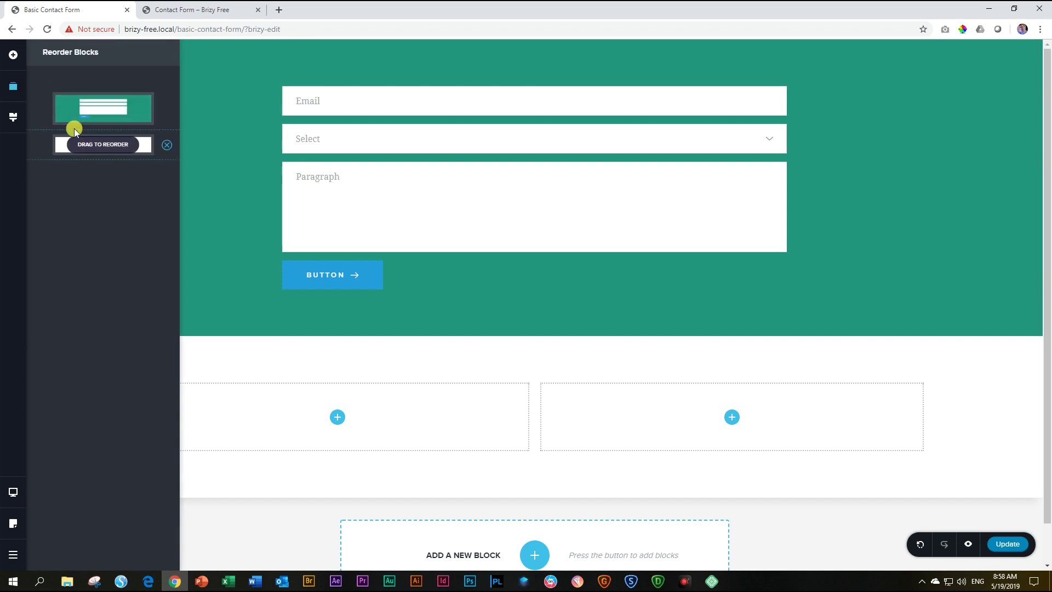
{"action": "mouse_move", "coordinate": [111, 108]}
{"action": "left_click_drag", "start_coordinate": [101, 144], "coordinate": [104, 104]}
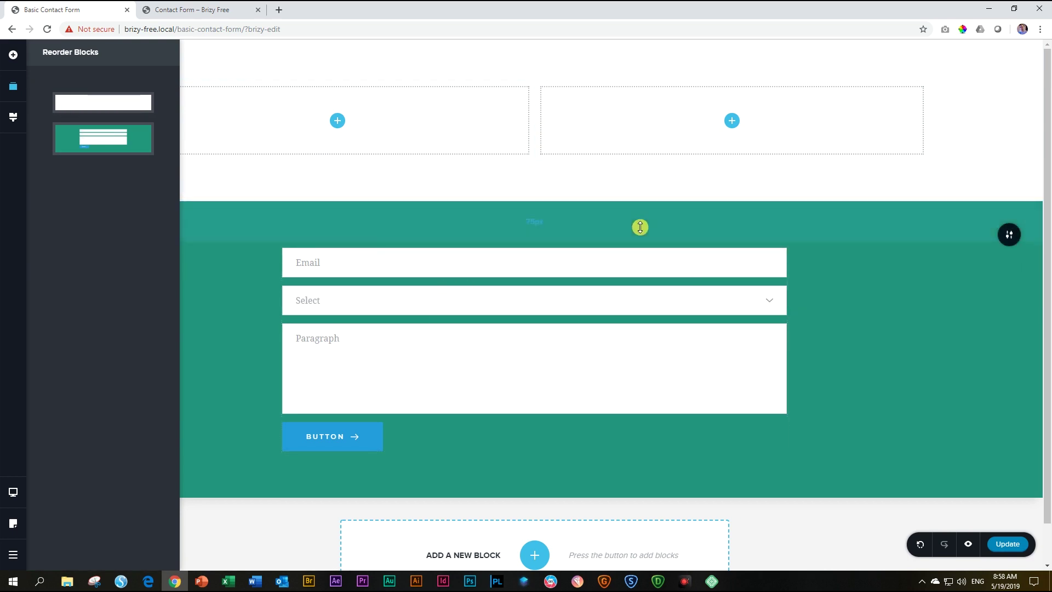
{"action": "left_click", "coordinate": [196, 300]}
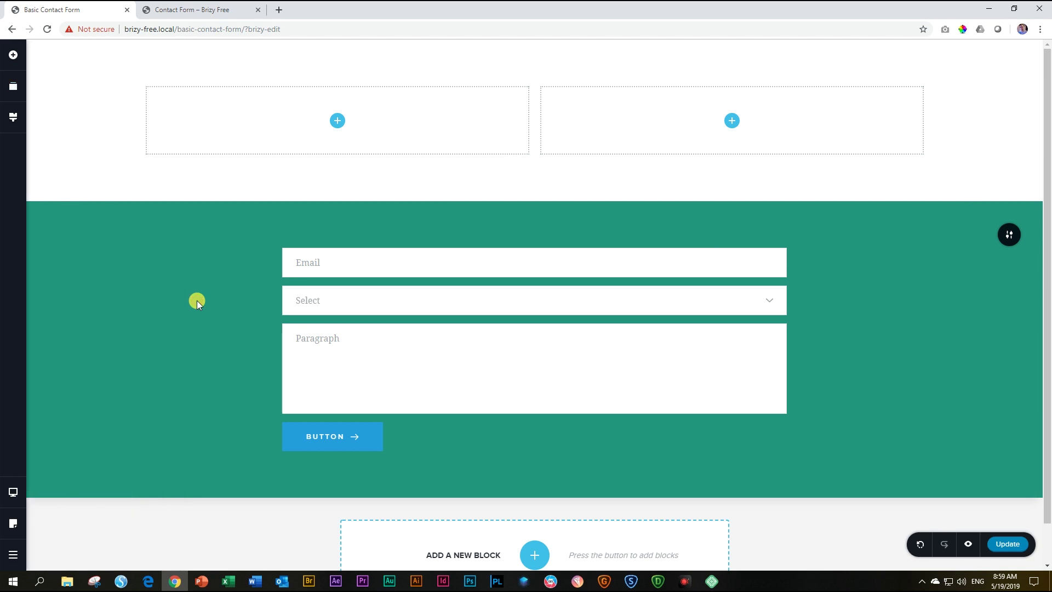
Set the Email field's width to 50 in its Field settings
{"action": "left_click", "coordinate": [360, 264]}
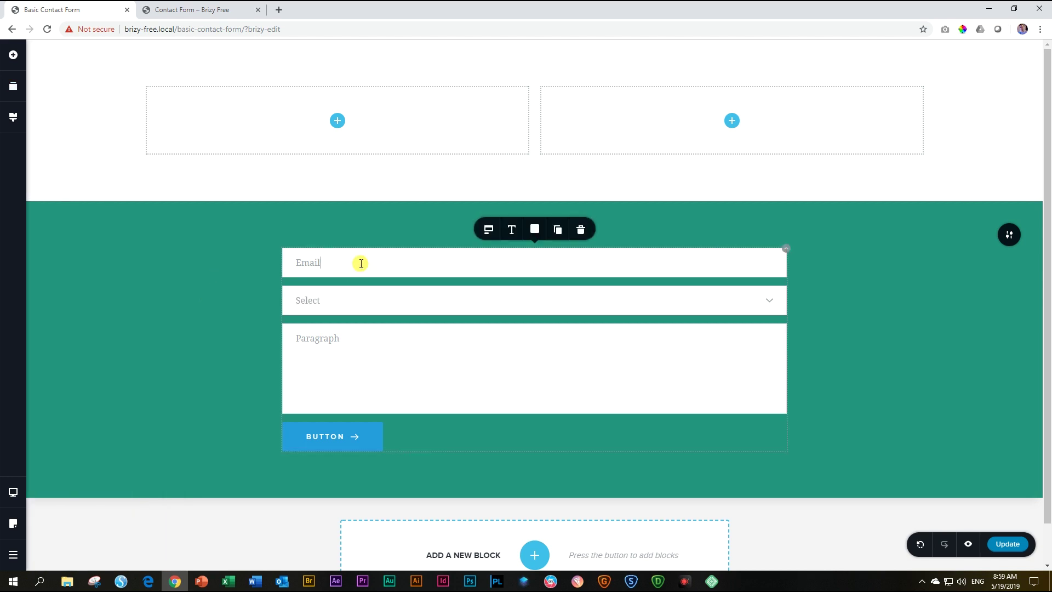
{"action": "left_click", "coordinate": [489, 230]}
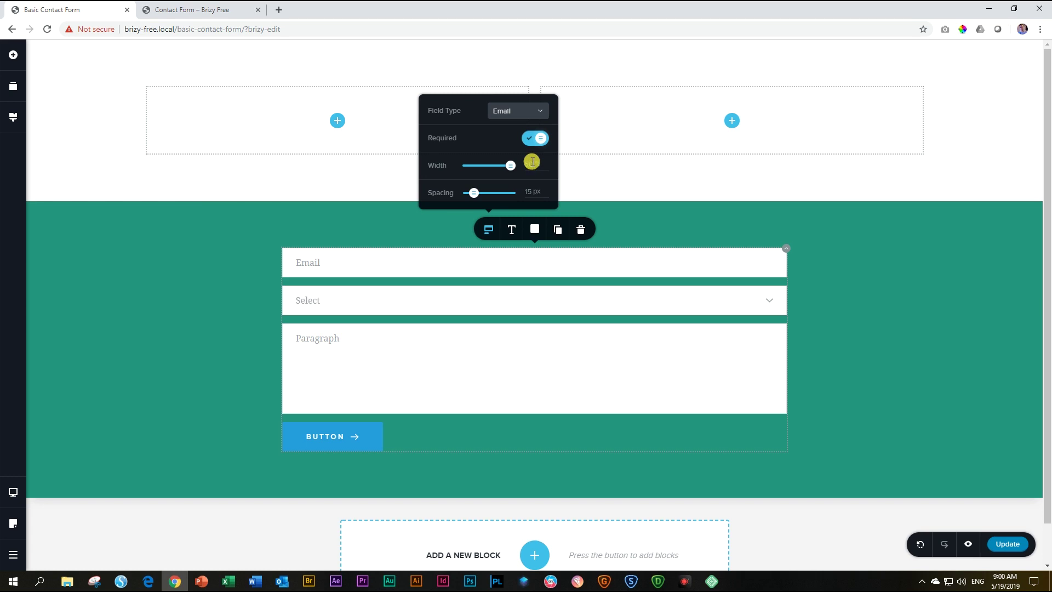
{"action": "double_click", "coordinate": [532, 162]}
{"action": "type", "text": "50"}
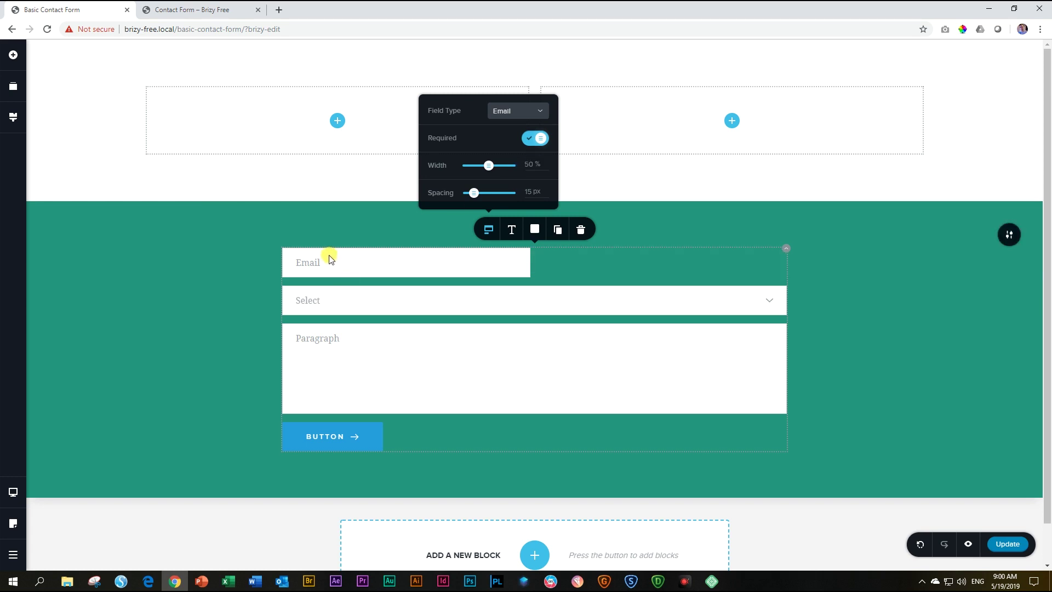
{"action": "left_click", "coordinate": [333, 259]}
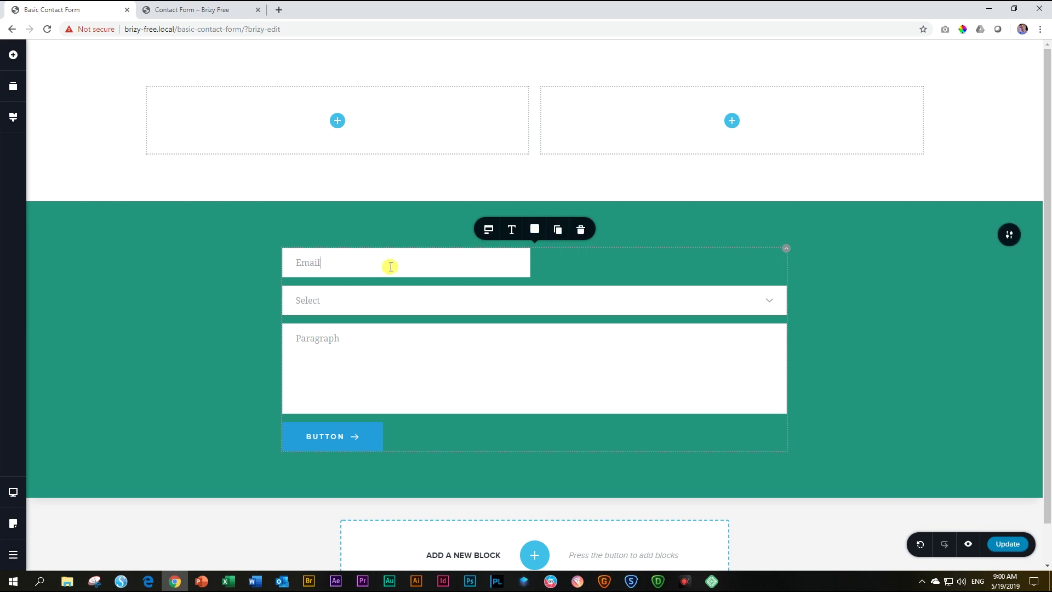
Duplicate the Email field, make the copy a Text field, and rename its placeholder 'Name'
{"action": "left_click", "coordinate": [560, 230]}
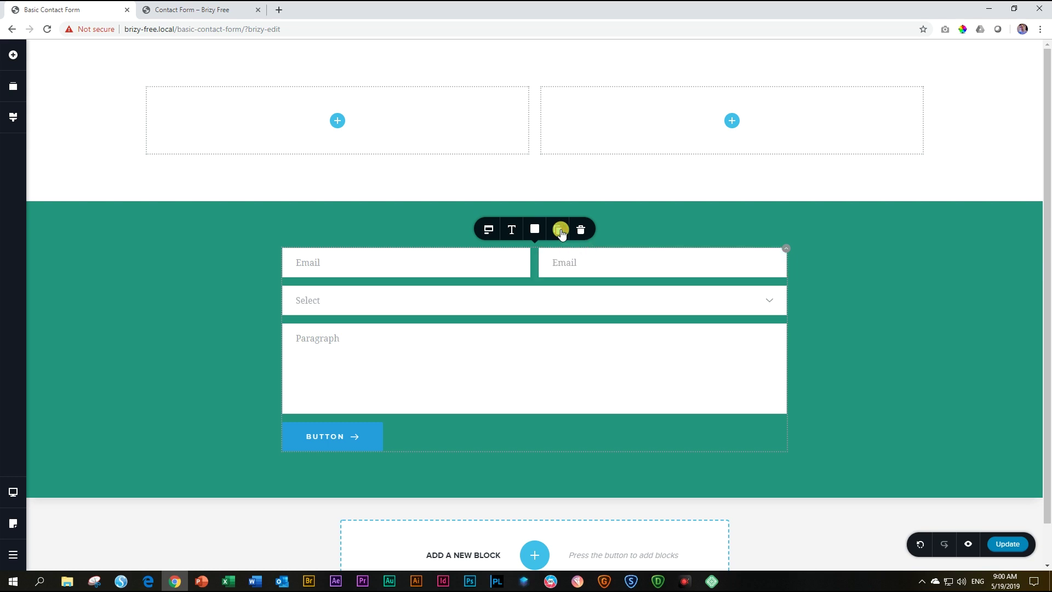
{"action": "left_click", "coordinate": [606, 266]}
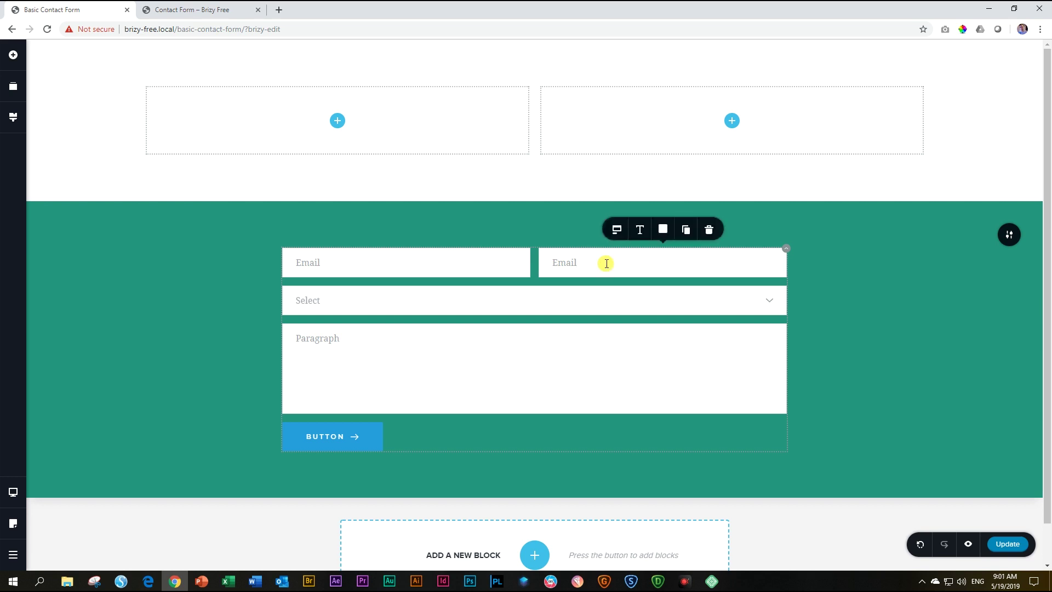
{"action": "left_click", "coordinate": [616, 233]}
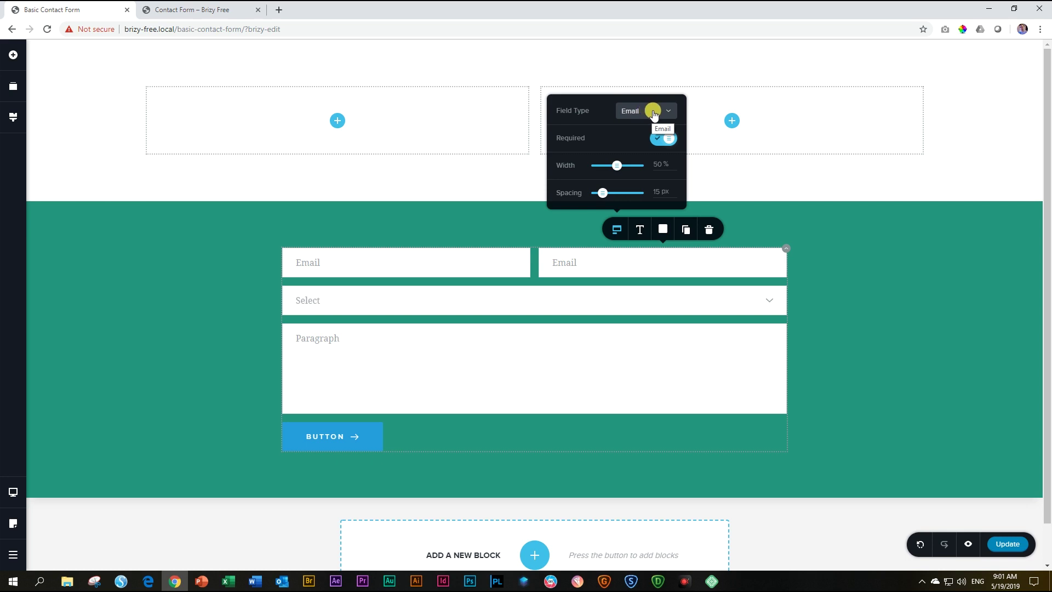
{"action": "left_click", "coordinate": [664, 110]}
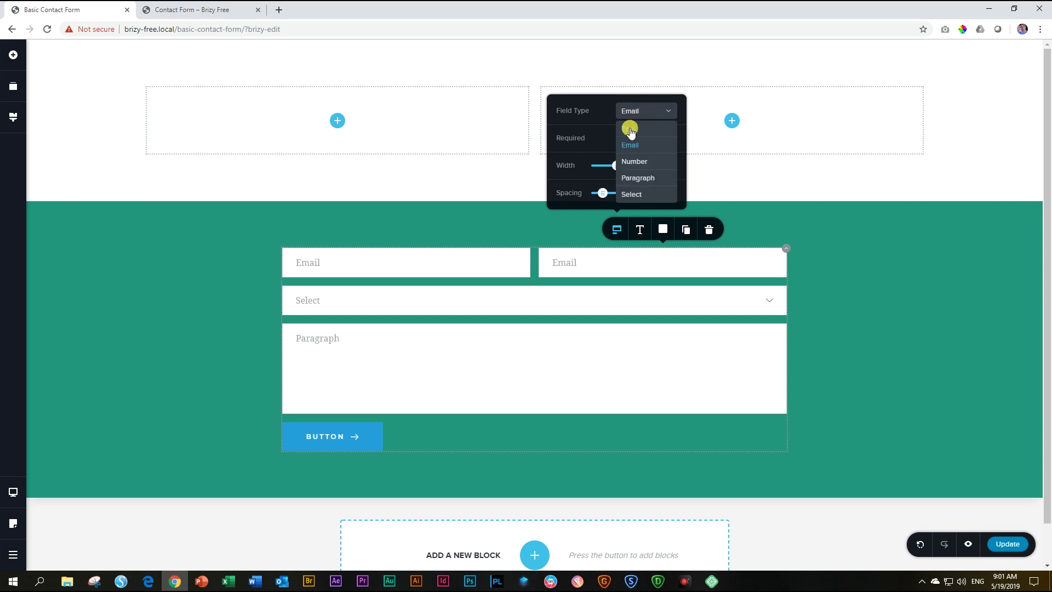
{"action": "left_click", "coordinate": [631, 129]}
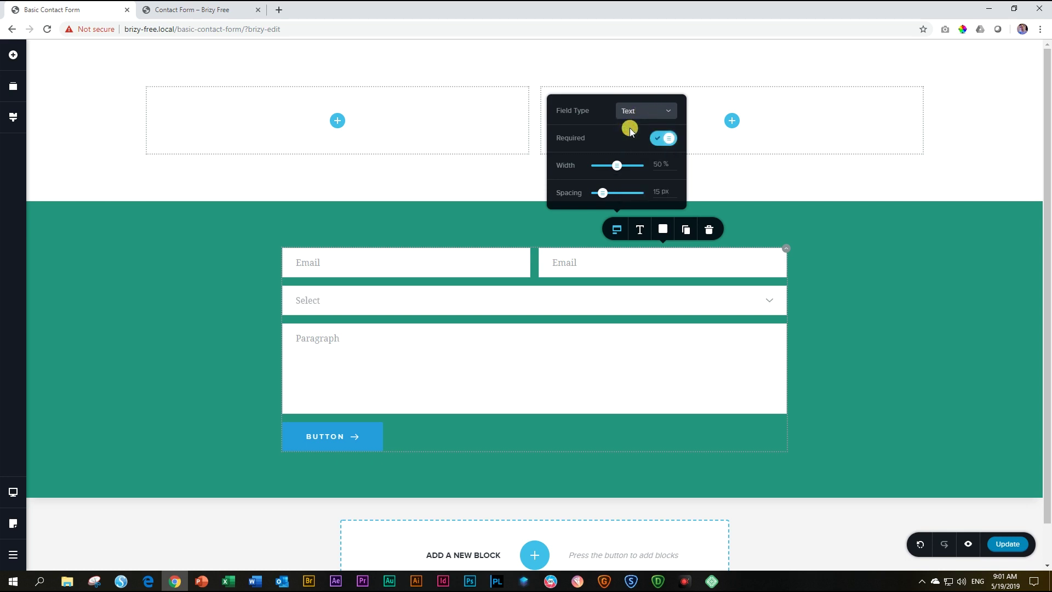
{"action": "double_click", "coordinate": [565, 263]}
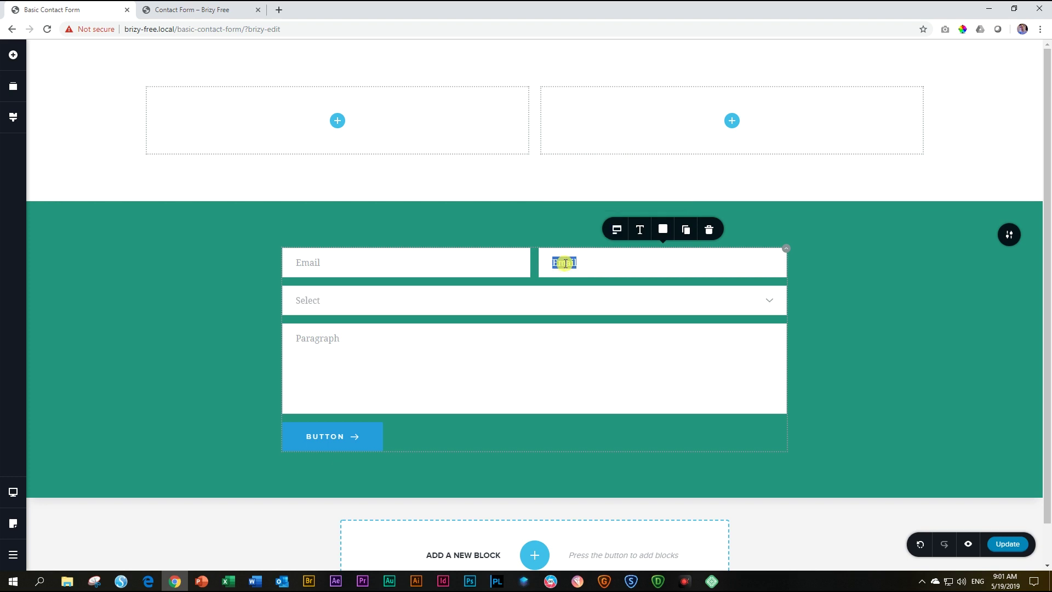
{"action": "type", "text": "Name"}
{"action": "left_click", "coordinate": [417, 305]}
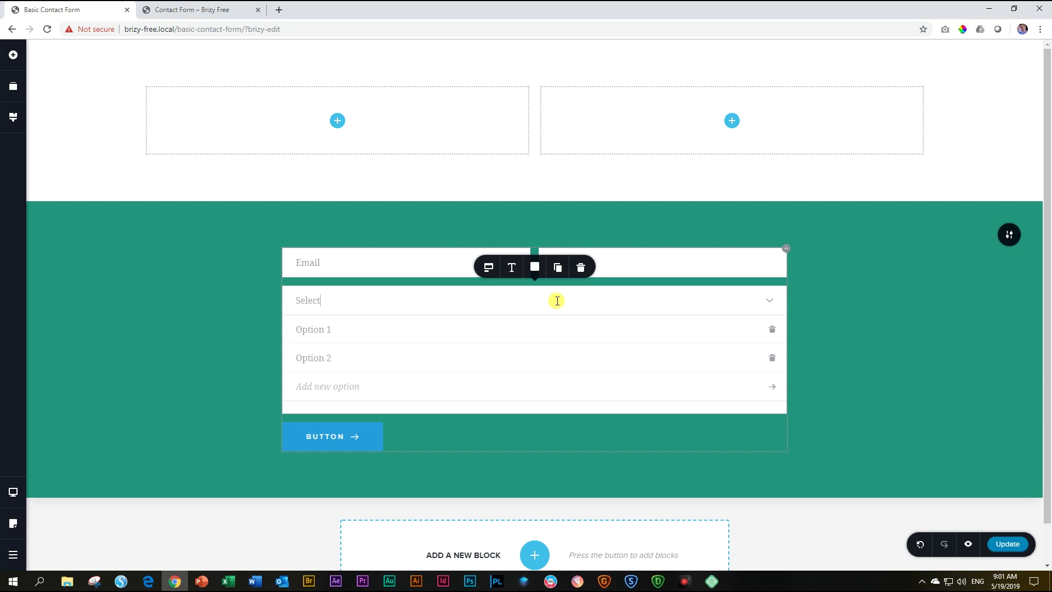
Delete the Select field and set the remaining field's type to Paragraph
{"action": "left_click", "coordinate": [585, 268]}
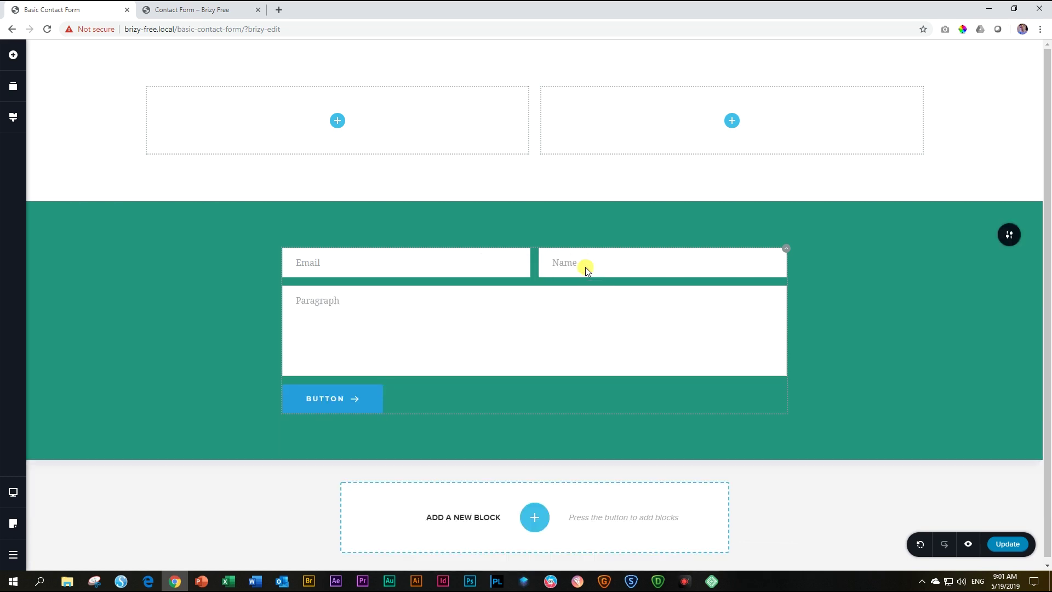
{"action": "left_click", "coordinate": [361, 305]}
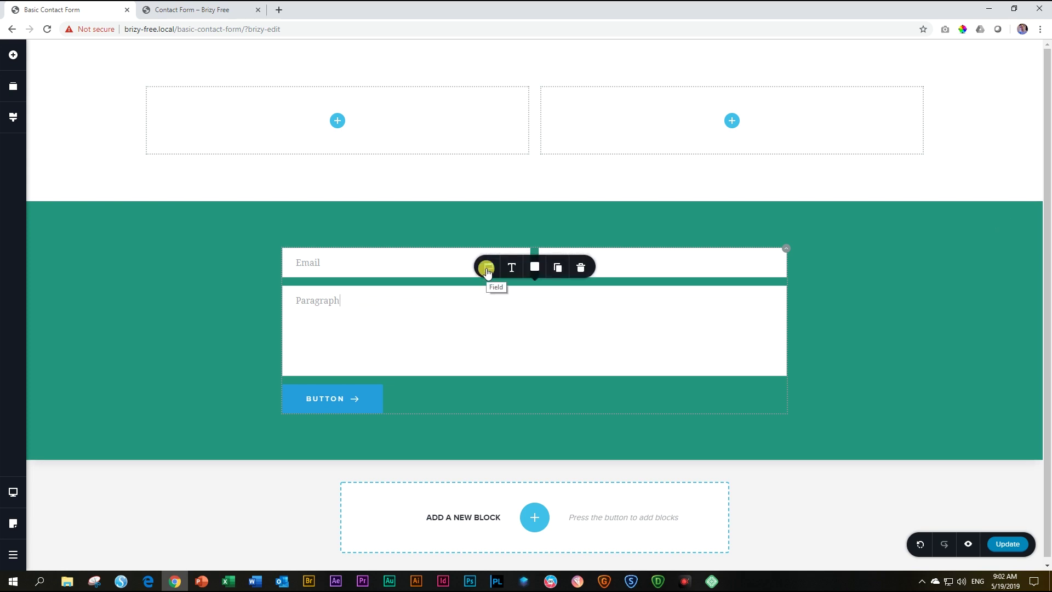
{"action": "left_click", "coordinate": [488, 268]}
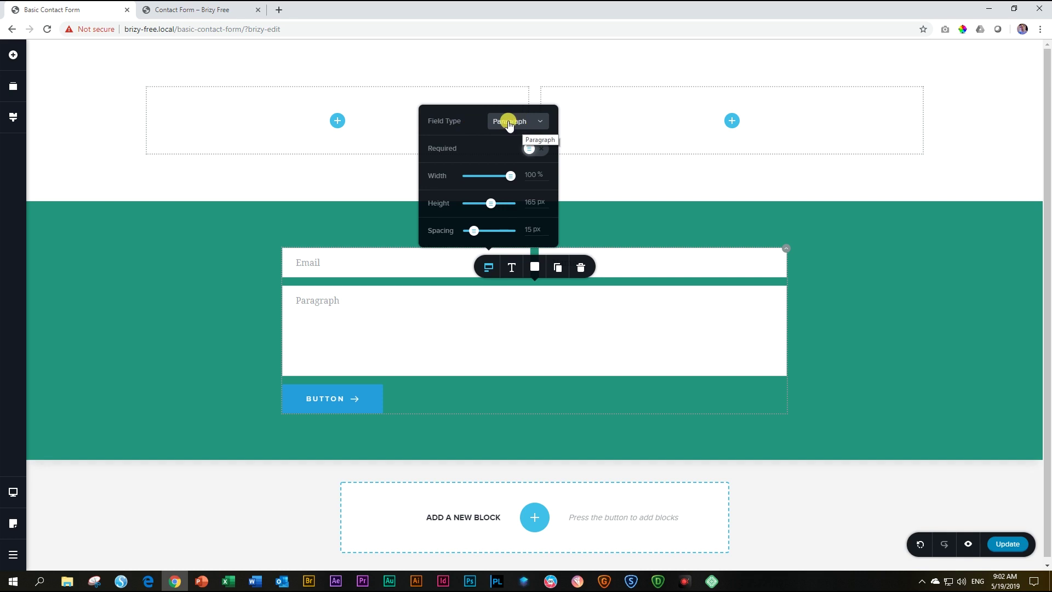
{"action": "left_click", "coordinate": [509, 122]}
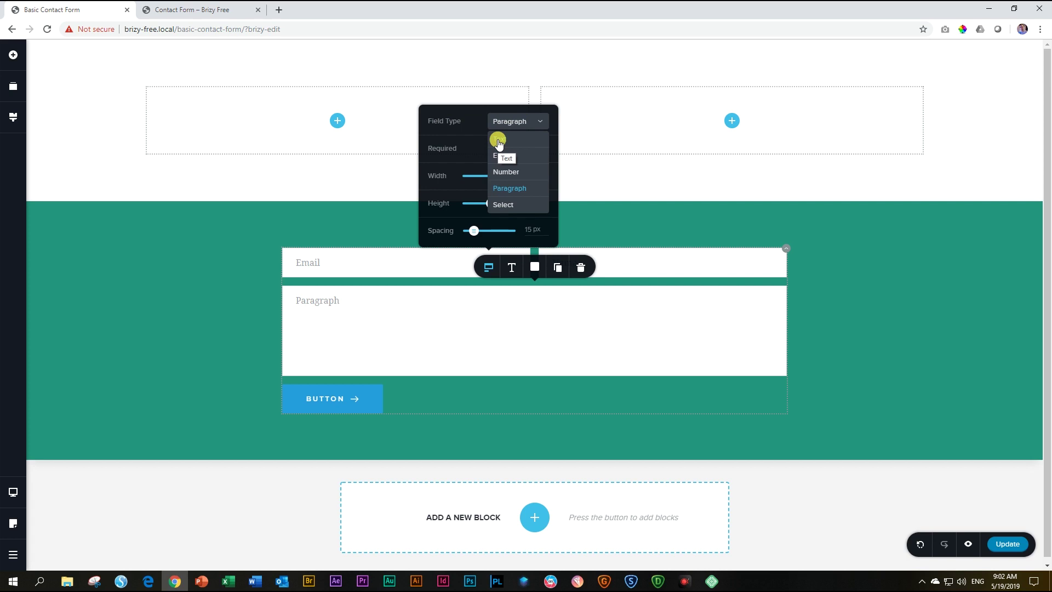
{"action": "left_click", "coordinate": [498, 143]}
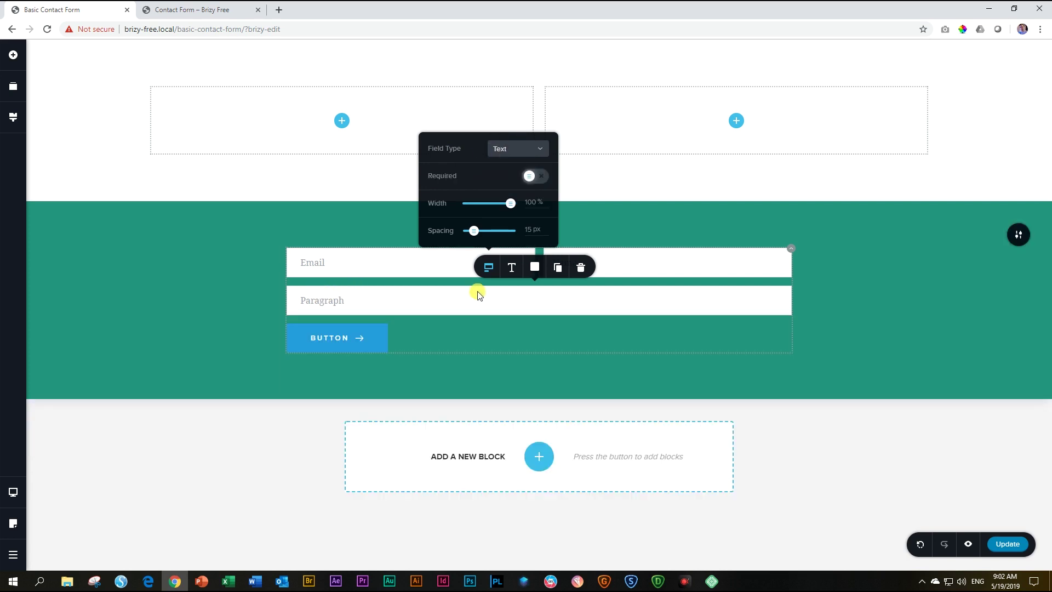
{"action": "left_click", "coordinate": [505, 147]}
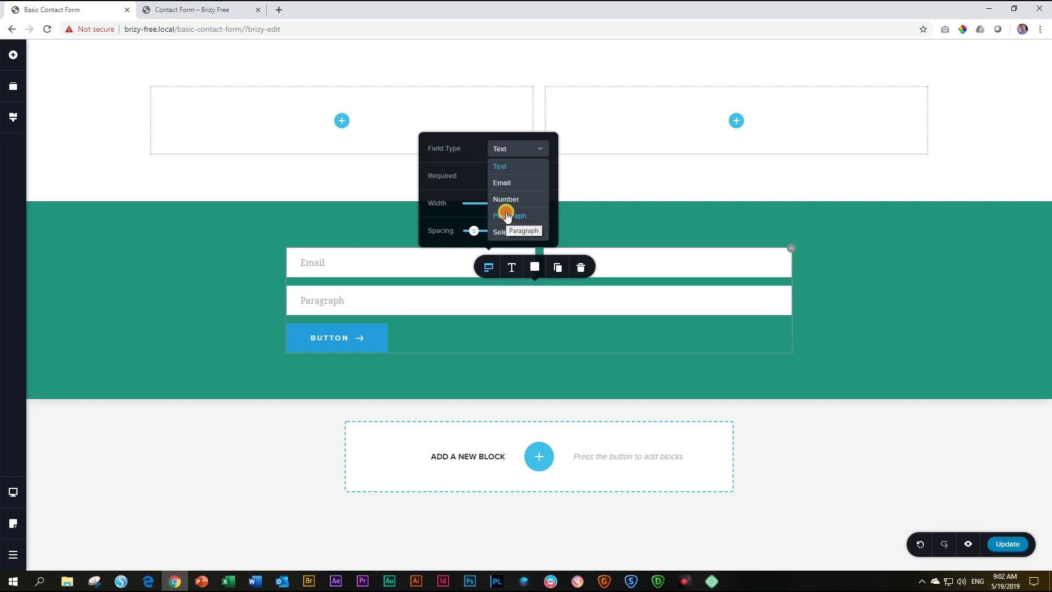
{"action": "left_click", "coordinate": [505, 215]}
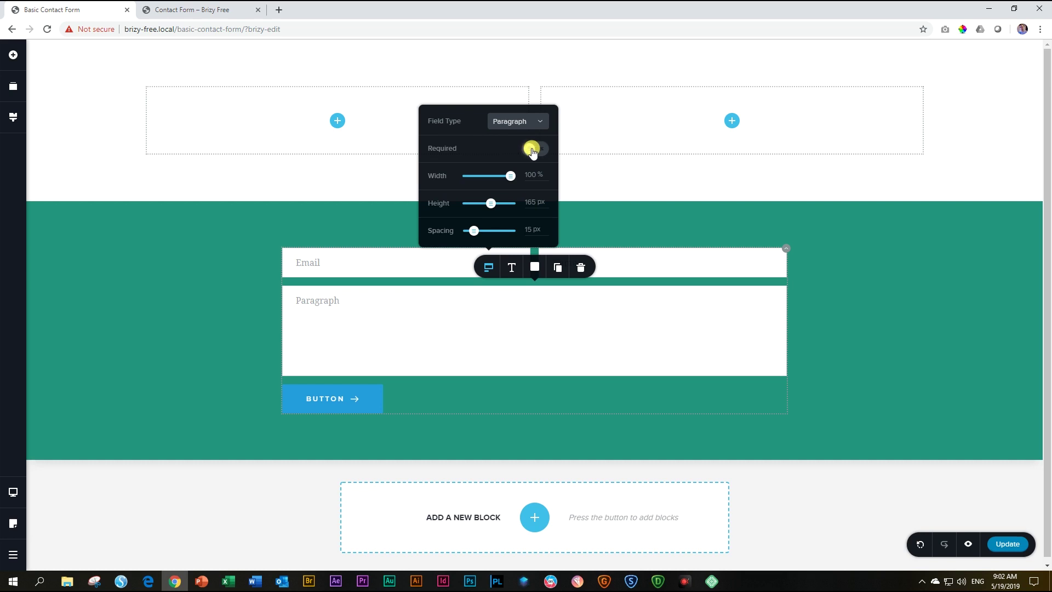
Make the Paragraph field required and set its height to 164 px
{"action": "left_click", "coordinate": [532, 150]}
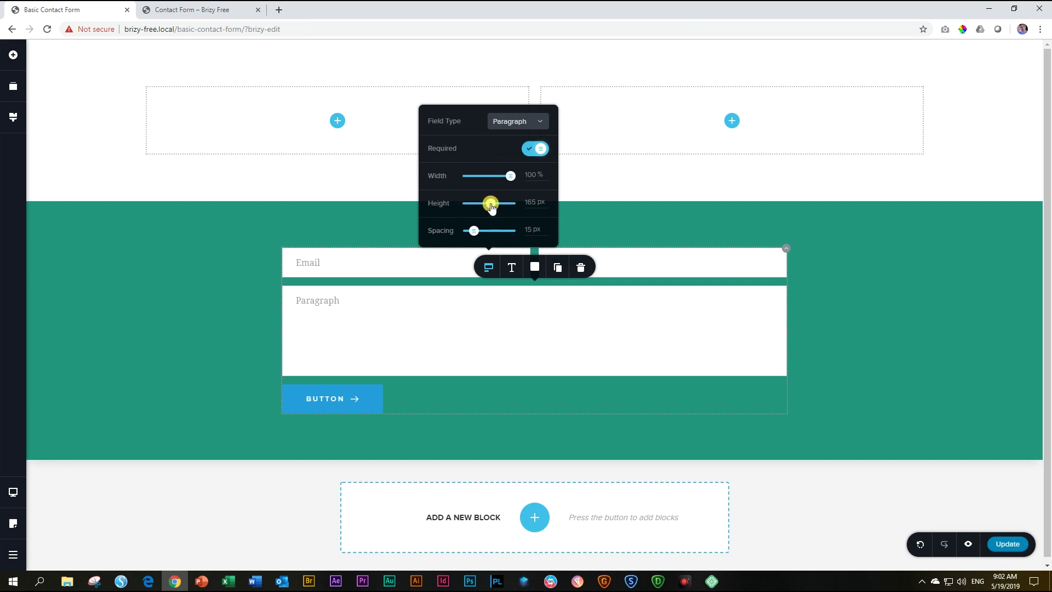
{"action": "mouse_move", "coordinate": [490, 205]}
{"action": "left_mouse_down"}
{"action": "mouse_move", "coordinate": [513, 204]}
{"action": "mouse_move", "coordinate": [493, 207]}
{"action": "left_mouse_up"}
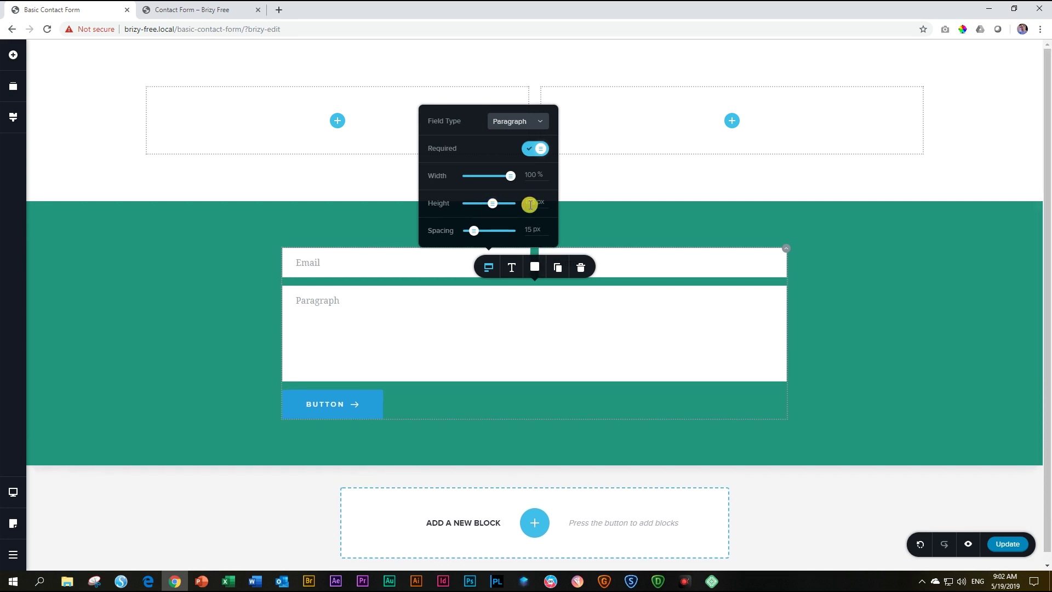
{"action": "left_click", "coordinate": [526, 202]}
{"action": "key", "text": "Return"}
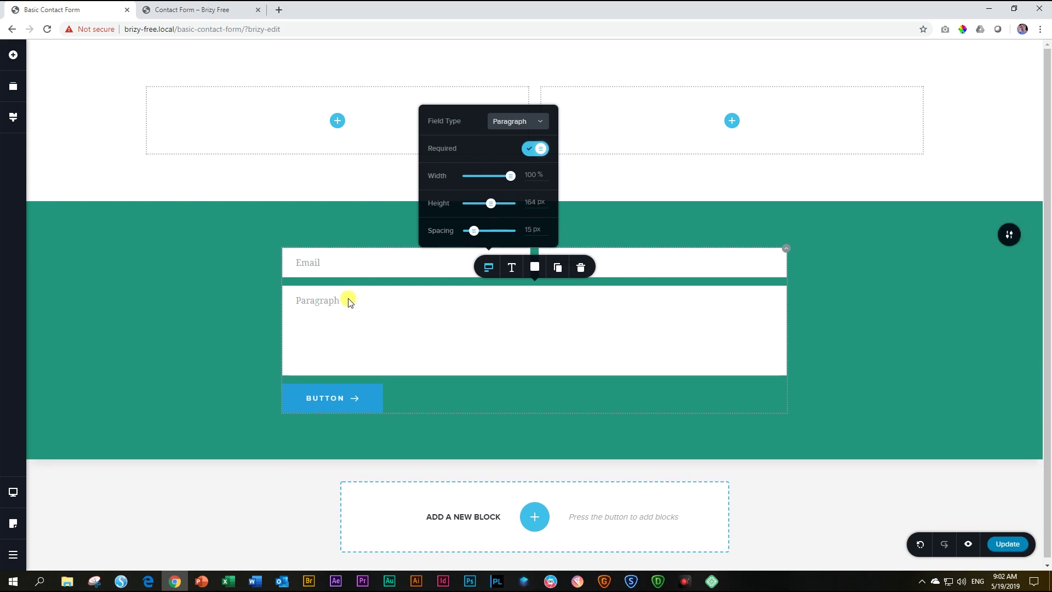
Relabel the paragraph field 'Your Message' and set the form fields' font to Muli
{"action": "double_click", "coordinate": [336, 303]}
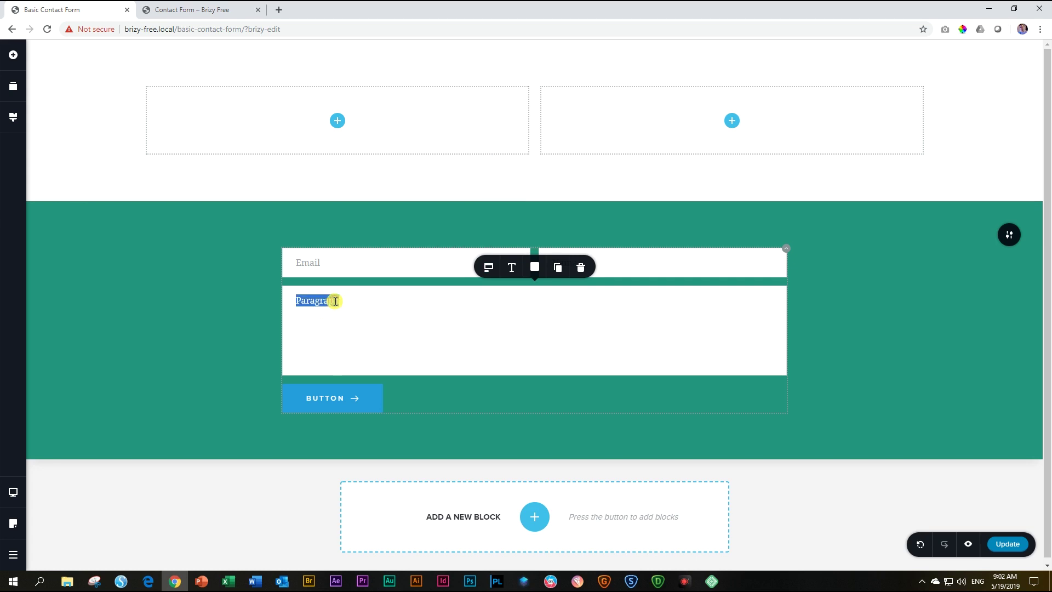
{"action": "type", "text": "Your Message"}
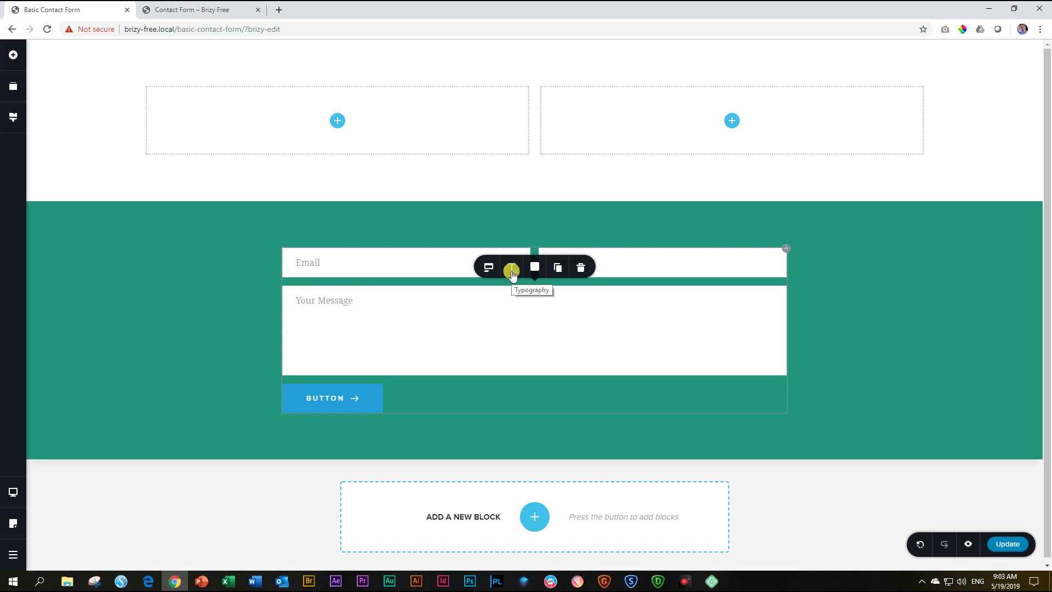
{"action": "left_click", "coordinate": [511, 270]}
{"action": "scroll", "coordinate": [485, 214], "scroll_direction": "down", "scroll_amount": 3}
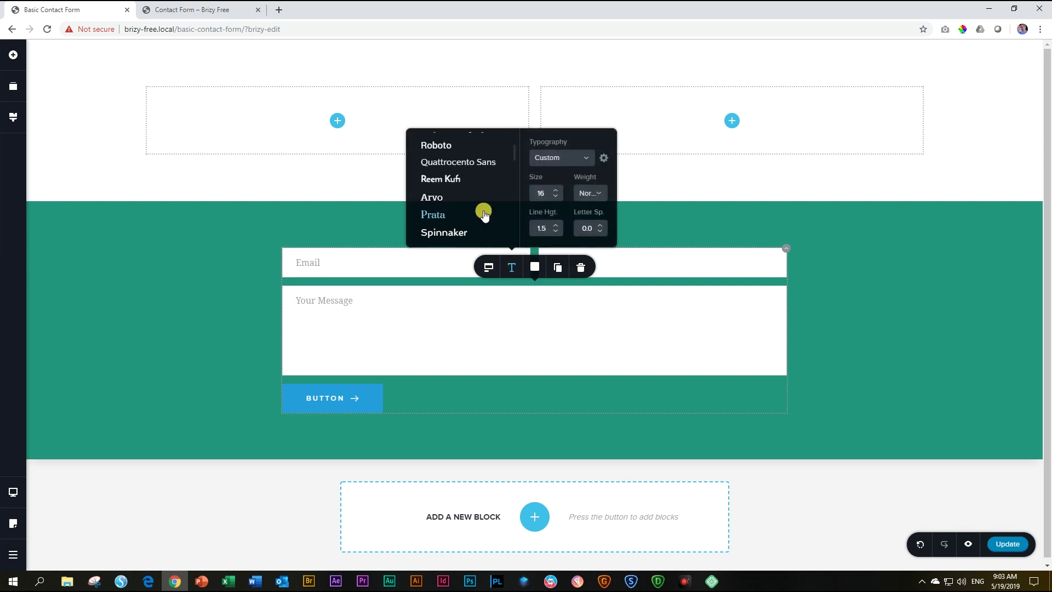
{"action": "left_click", "coordinate": [438, 224]}
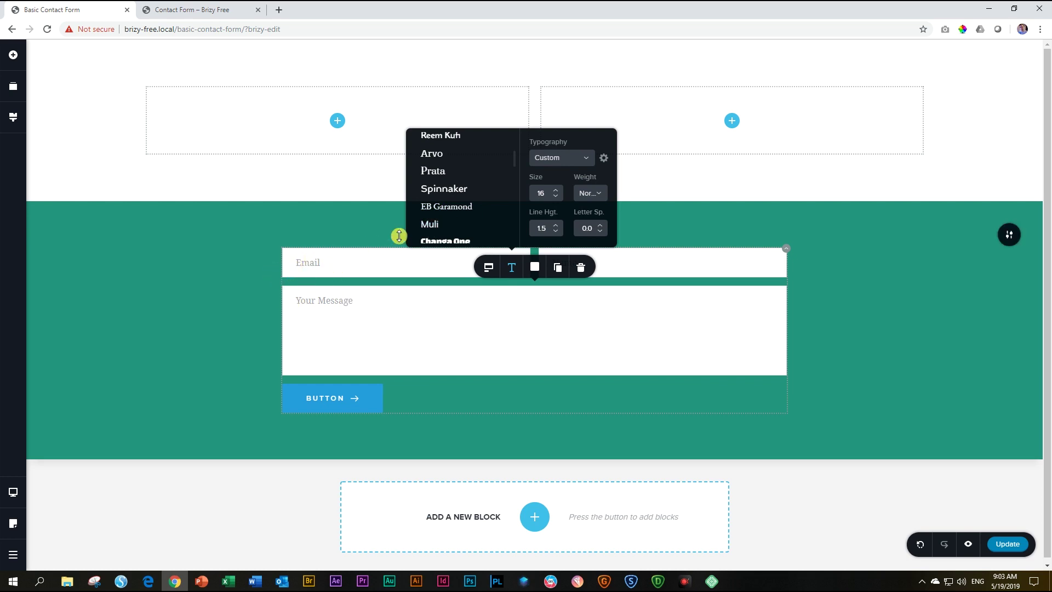
{"action": "left_click", "coordinate": [428, 226]}
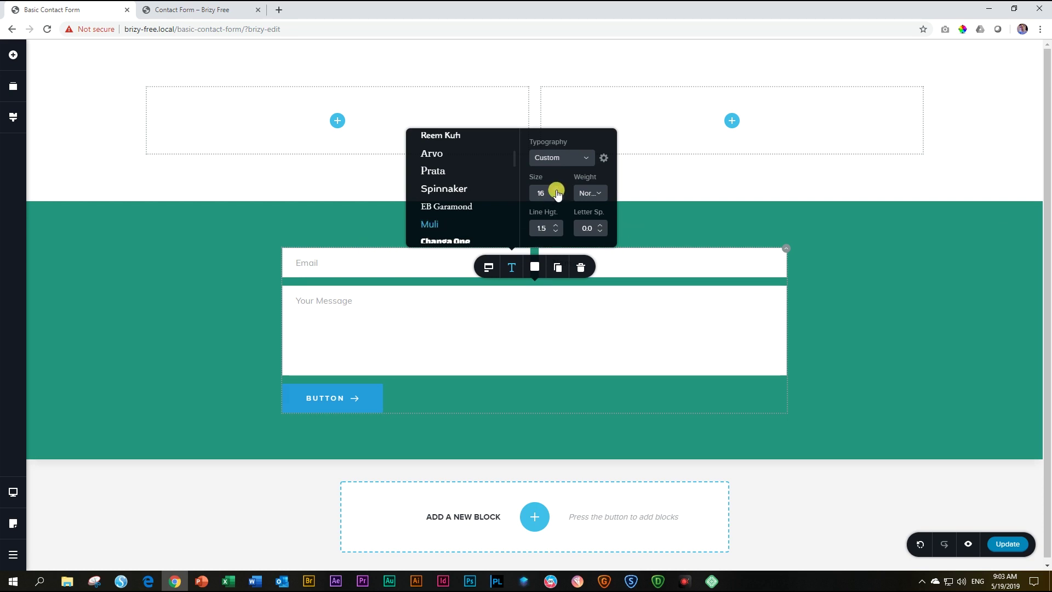
Set the form field text size to 18 and line height to 1.1
{"action": "left_click", "coordinate": [556, 191]}
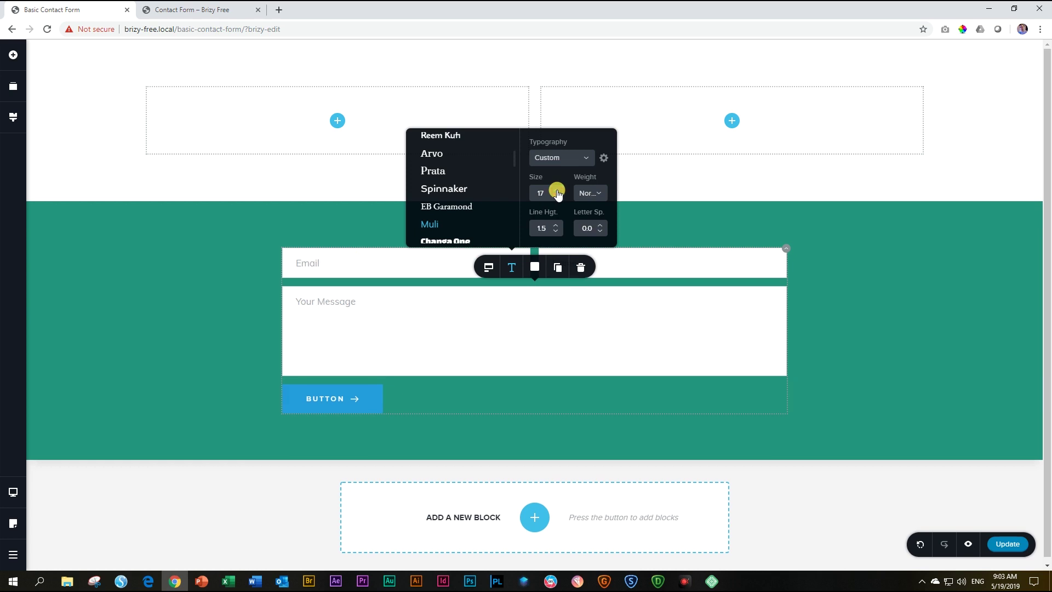
{"action": "left_click", "coordinate": [557, 191]}
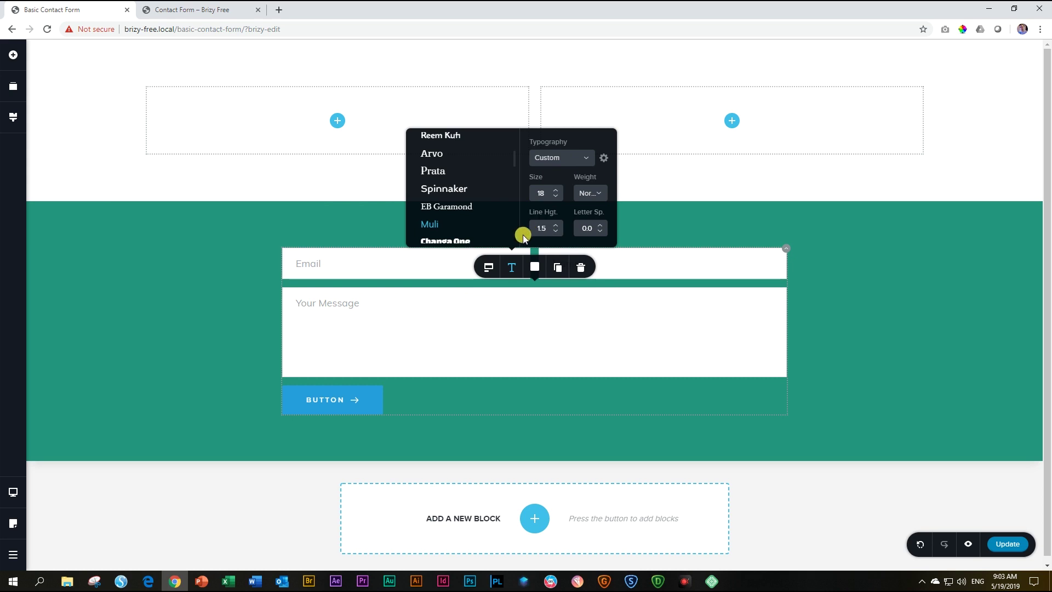
{"action": "left_click", "coordinate": [555, 231]}
{"action": "left_click", "coordinate": [556, 231]}
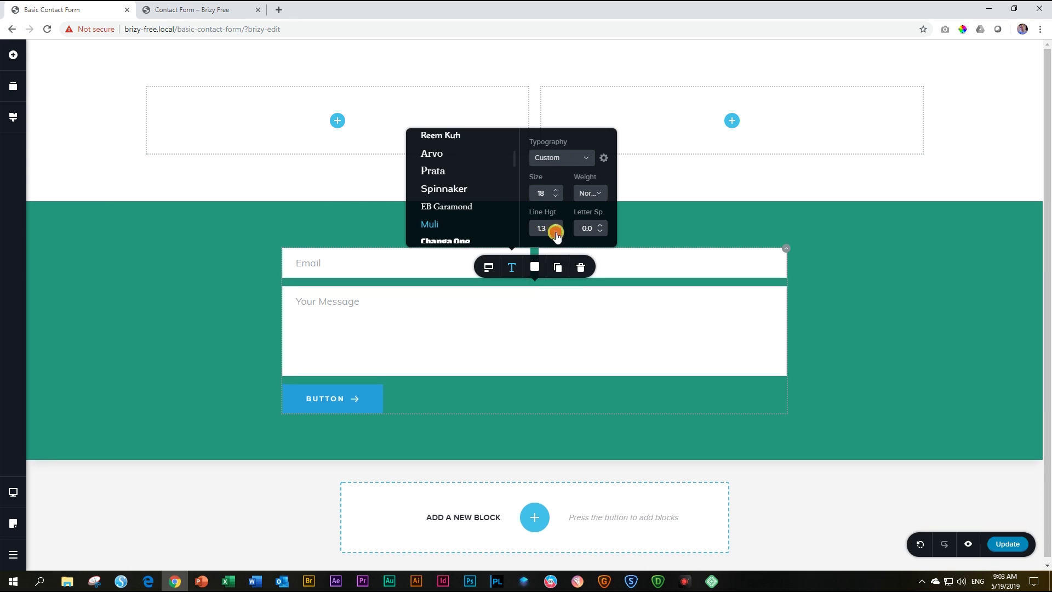
{"action": "left_click", "coordinate": [556, 231]}
{"action": "left_click", "coordinate": [556, 231]}
{"action": "left_click", "coordinate": [556, 231]}
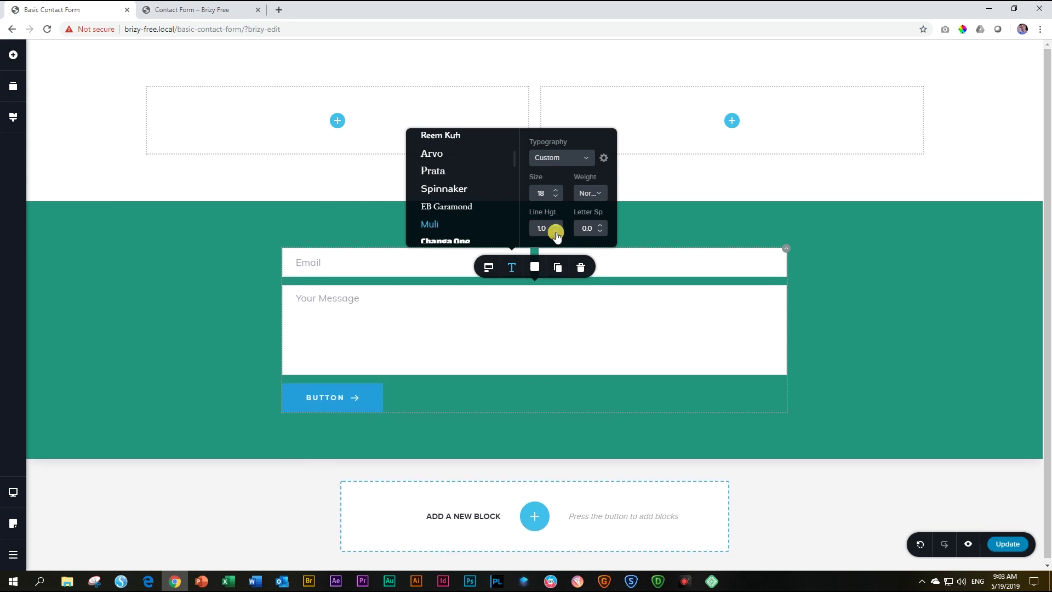
{"action": "left_click", "coordinate": [556, 227]}
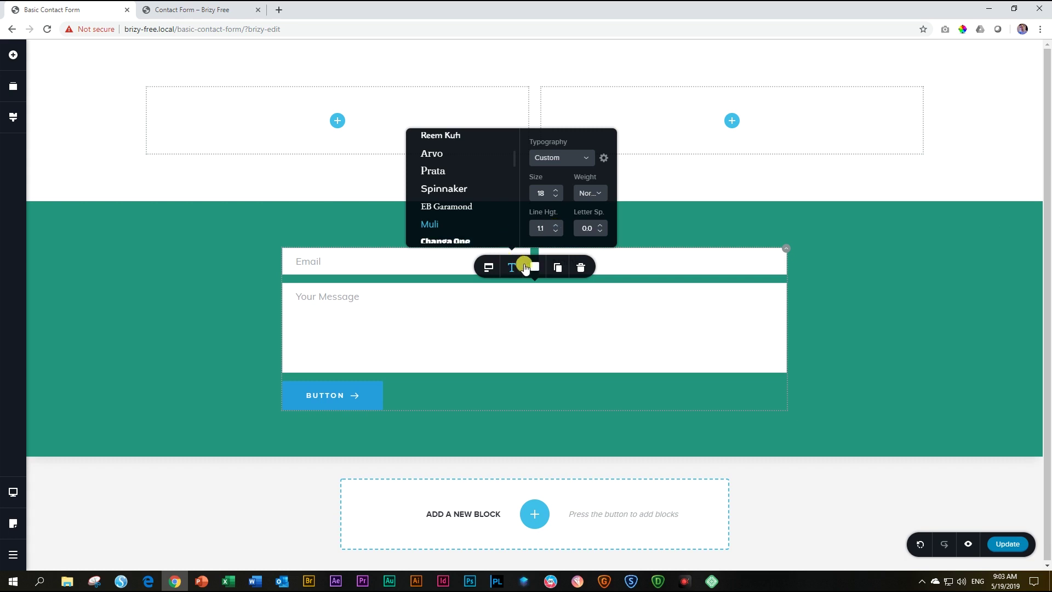
{"action": "left_click", "coordinate": [534, 269]}
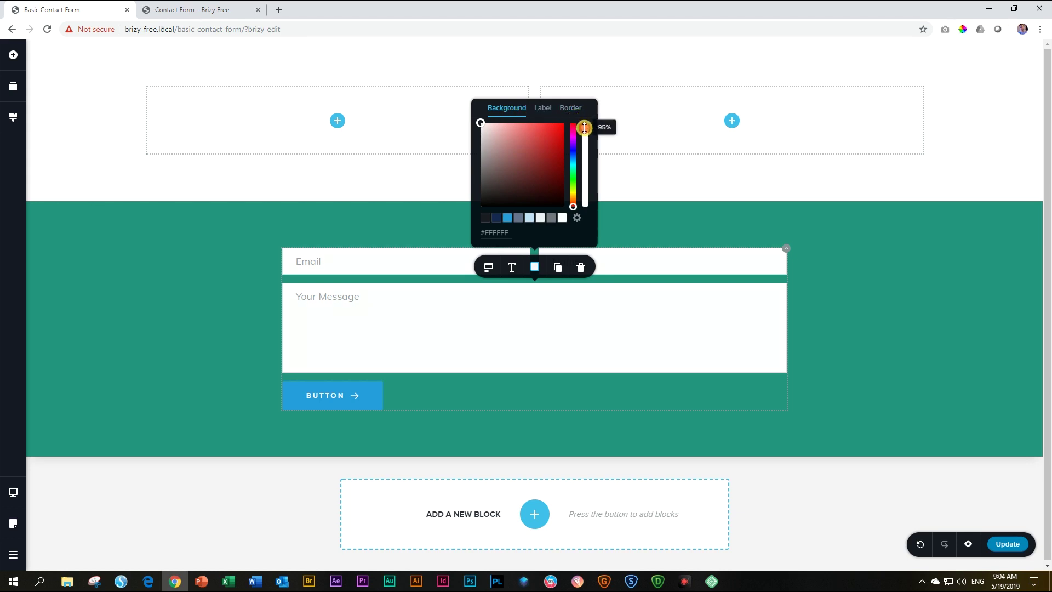
Make the field backgrounds mostly transparent, turn the labels light grey #EEF0F2, and check the borders
{"action": "left_click_drag", "start_coordinate": [584, 122], "coordinate": [589, 222]}
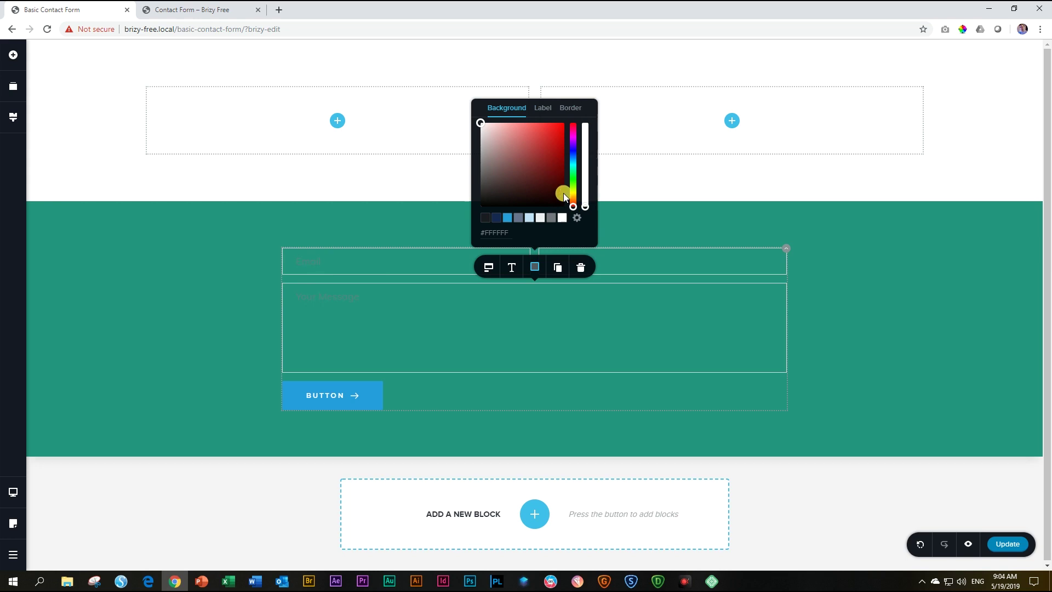
{"action": "left_click", "coordinate": [544, 109]}
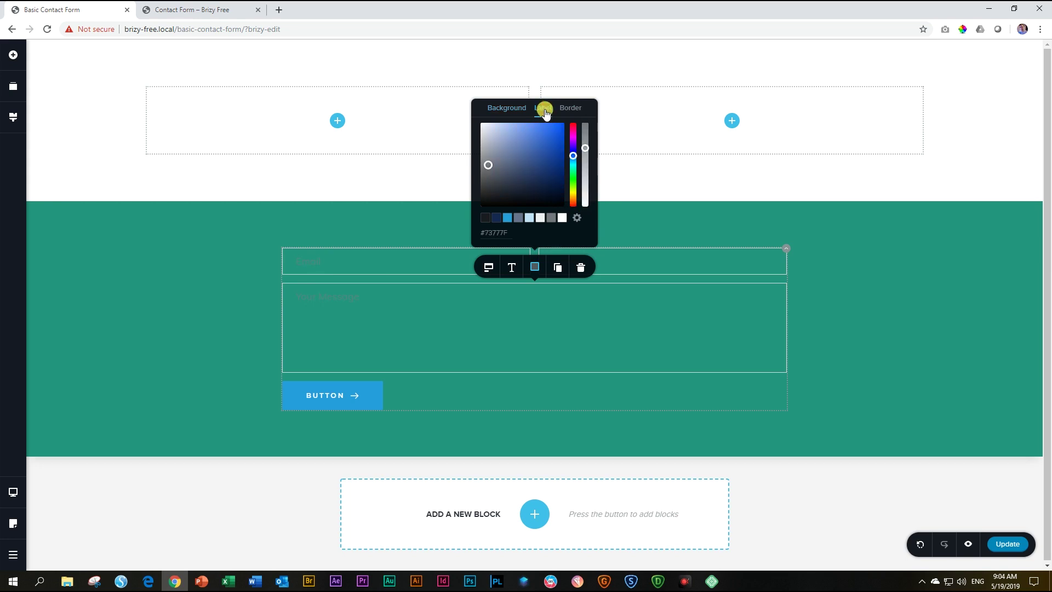
{"action": "left_click", "coordinate": [541, 219]}
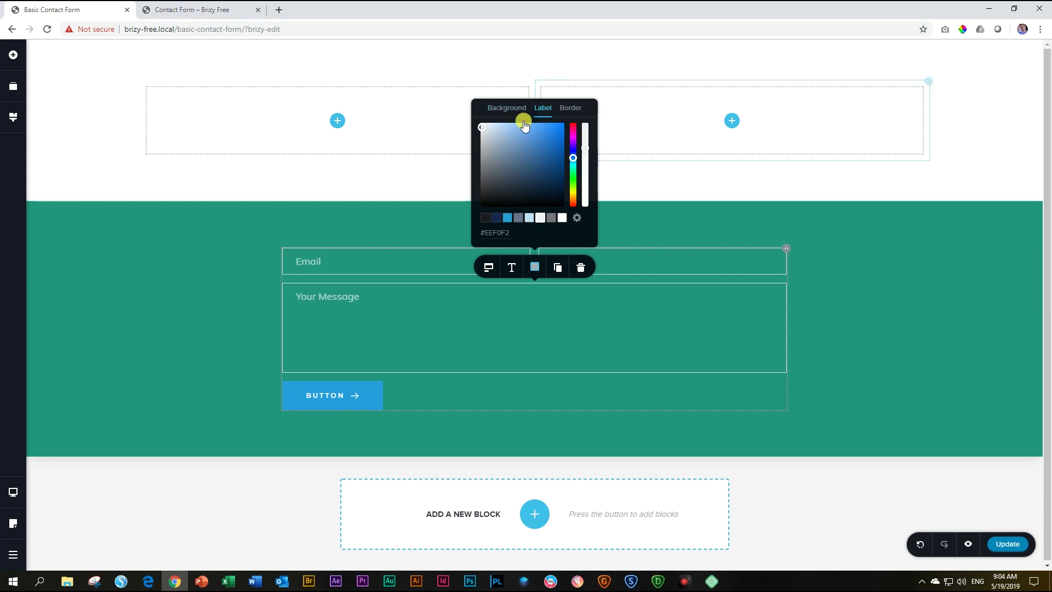
{"action": "left_click_drag", "start_coordinate": [584, 147], "coordinate": [585, 119]}
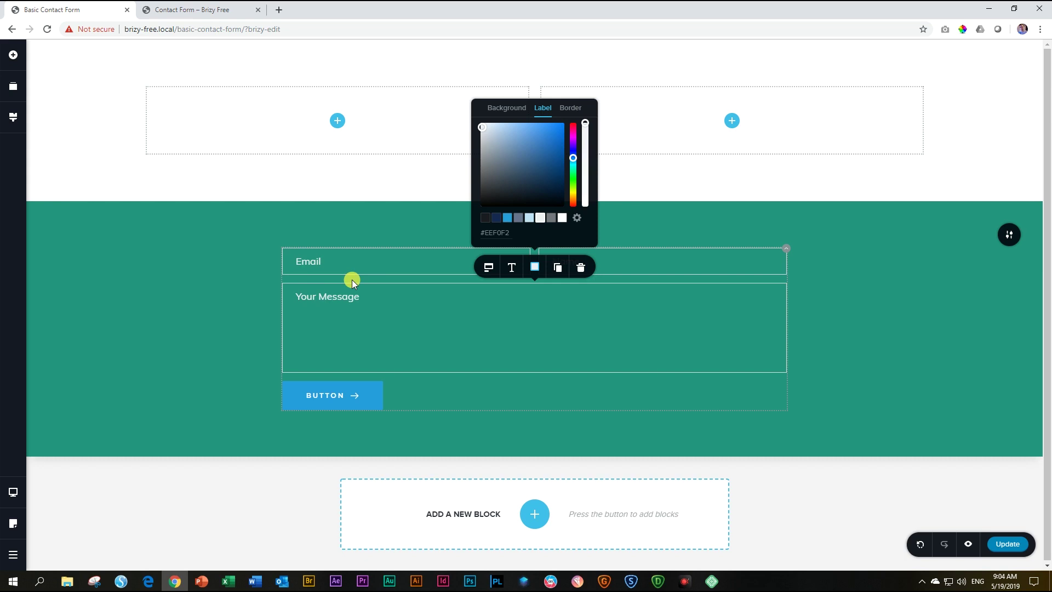
{"action": "left_click", "coordinate": [569, 108]}
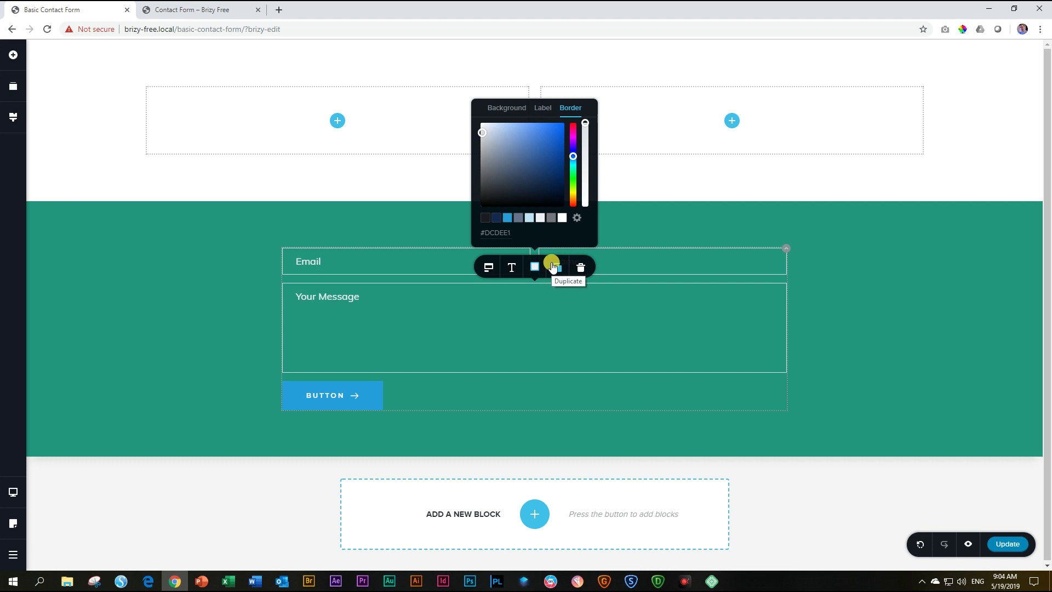
{"action": "left_click", "coordinate": [500, 321]}
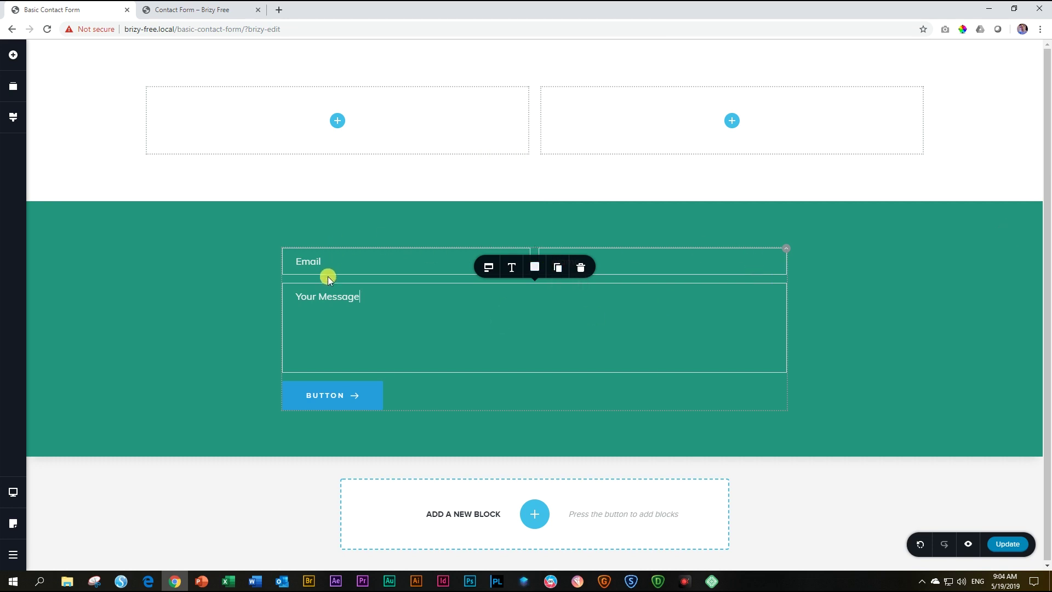
{"action": "left_click", "coordinate": [229, 317]}
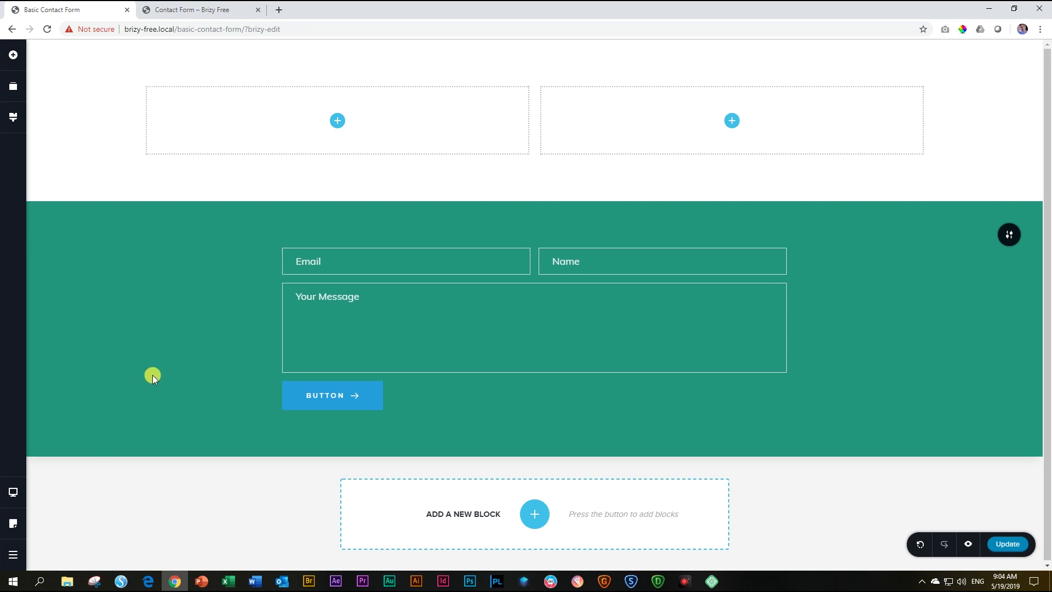
Change the button label to 'send now' and align the button to the form's right
{"action": "double_click", "coordinate": [337, 394]}
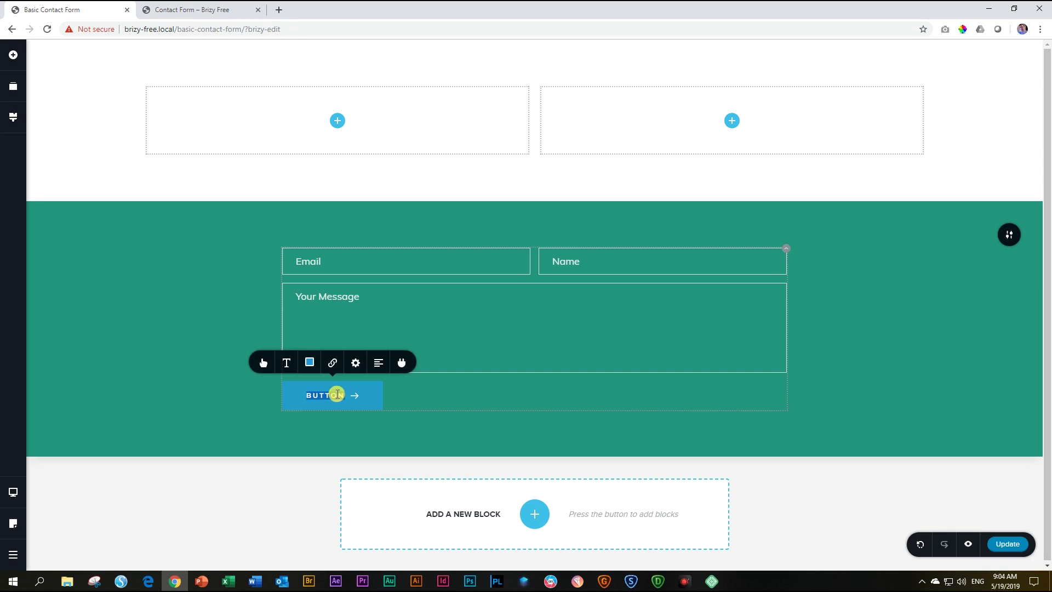
{"action": "type", "text": "send"}
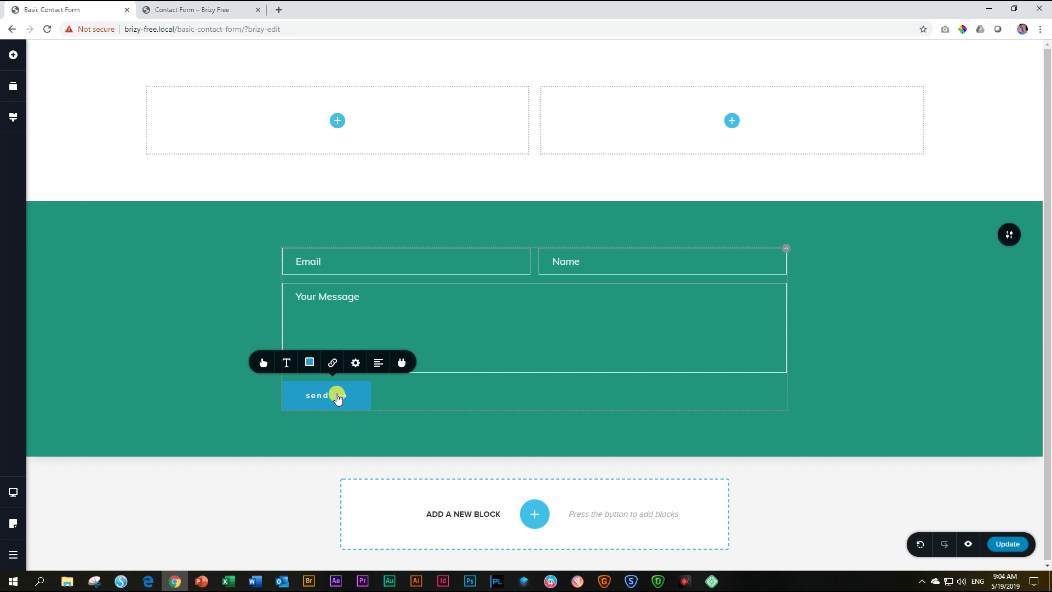
{"action": "key", "text": "BackSpace"}
{"action": "key", "text": "BackSpace"}
{"action": "key", "text": "BackSpace"}
{"action": "key", "text": "BackSpace"}
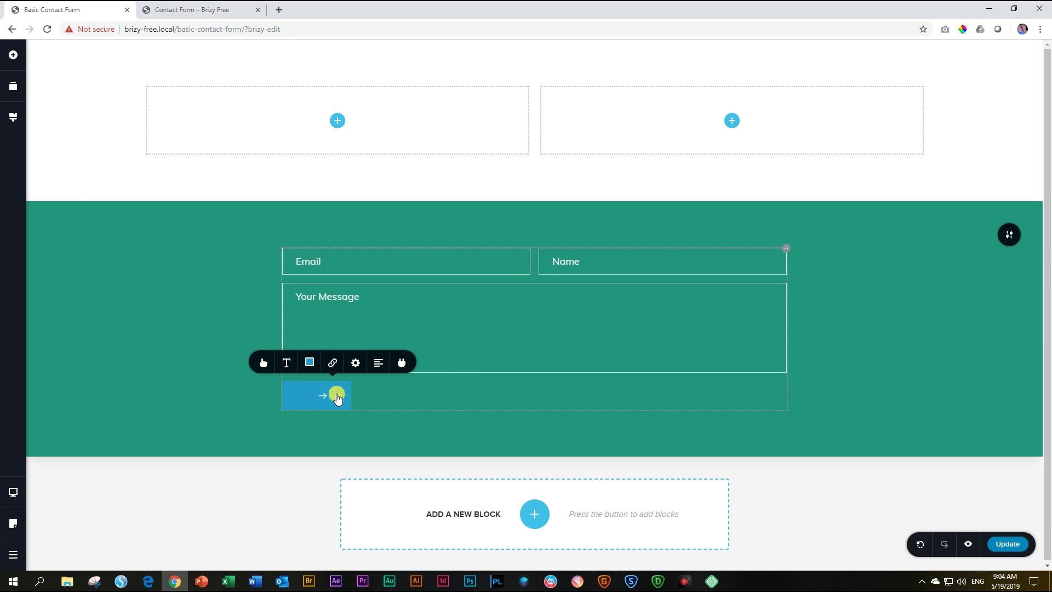
{"action": "type", "text": "send now"}
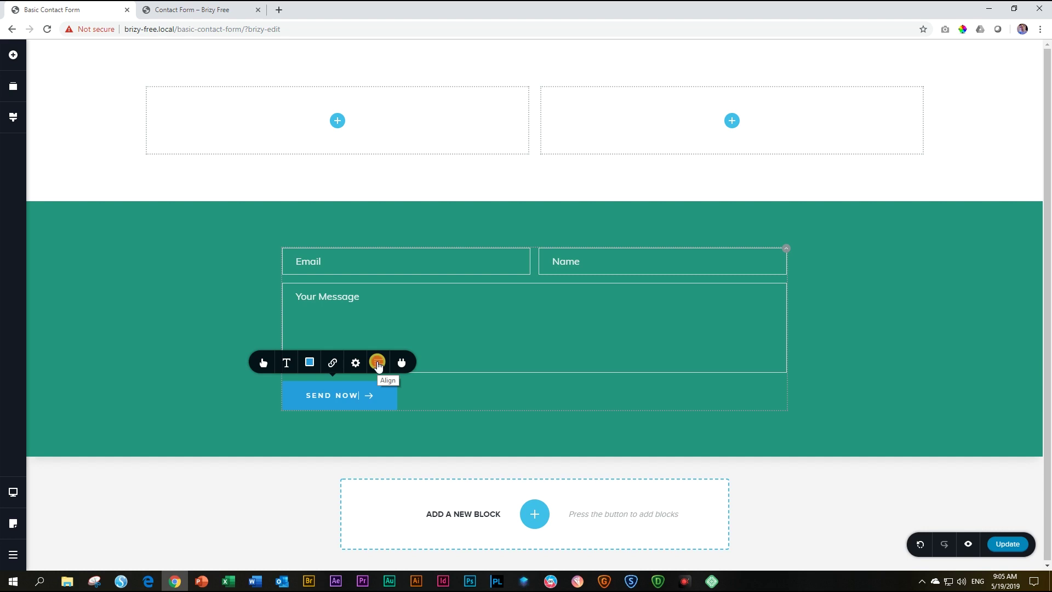
{"action": "left_click", "coordinate": [378, 364]}
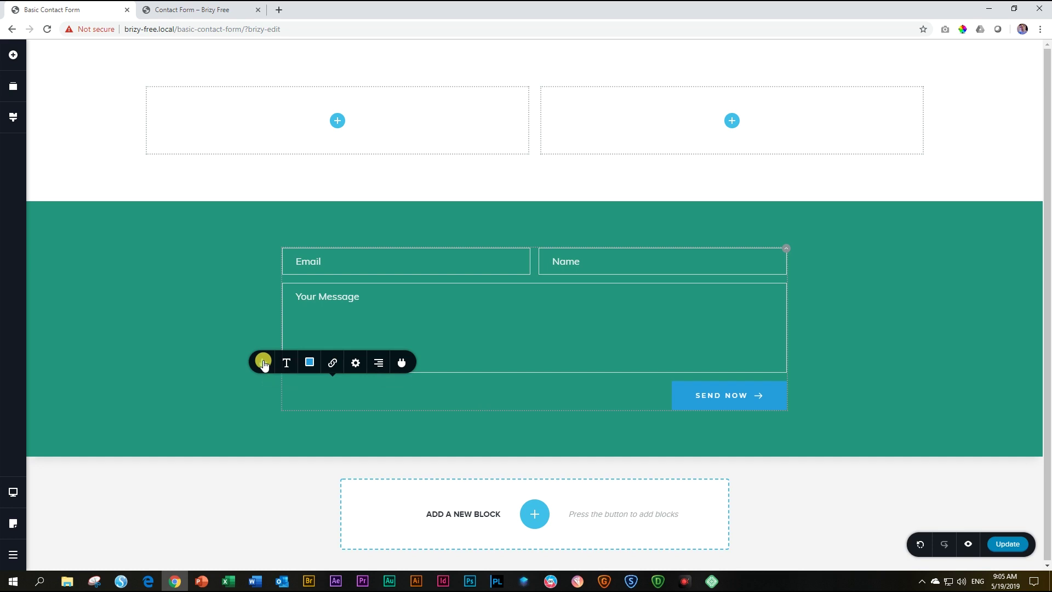
Remove the arrow icon from the SEND NOW button
{"action": "left_click", "coordinate": [264, 363]}
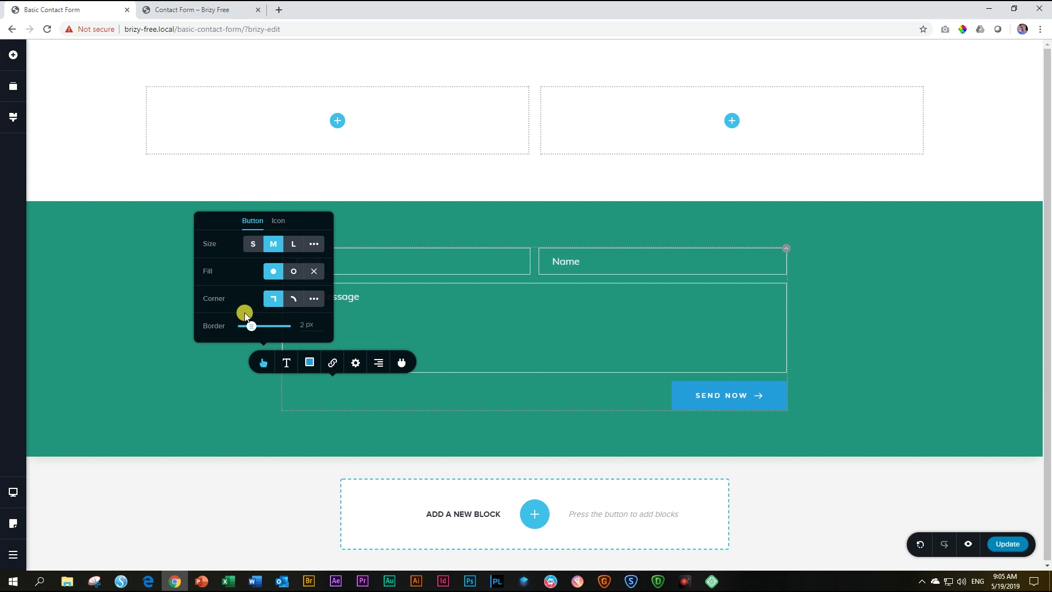
{"action": "left_click", "coordinate": [277, 225]}
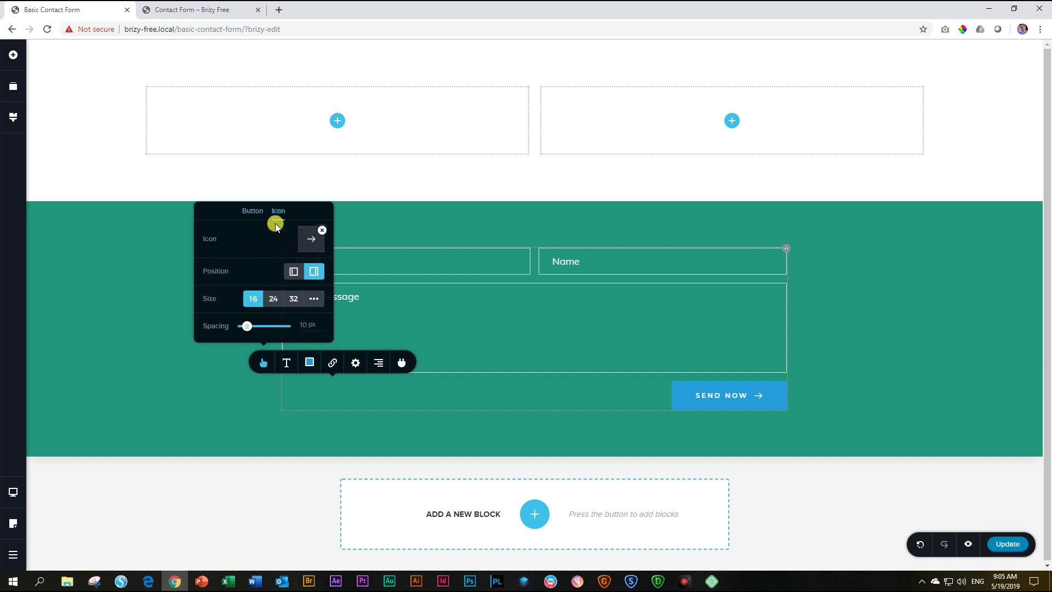
{"action": "left_click", "coordinate": [322, 234]}
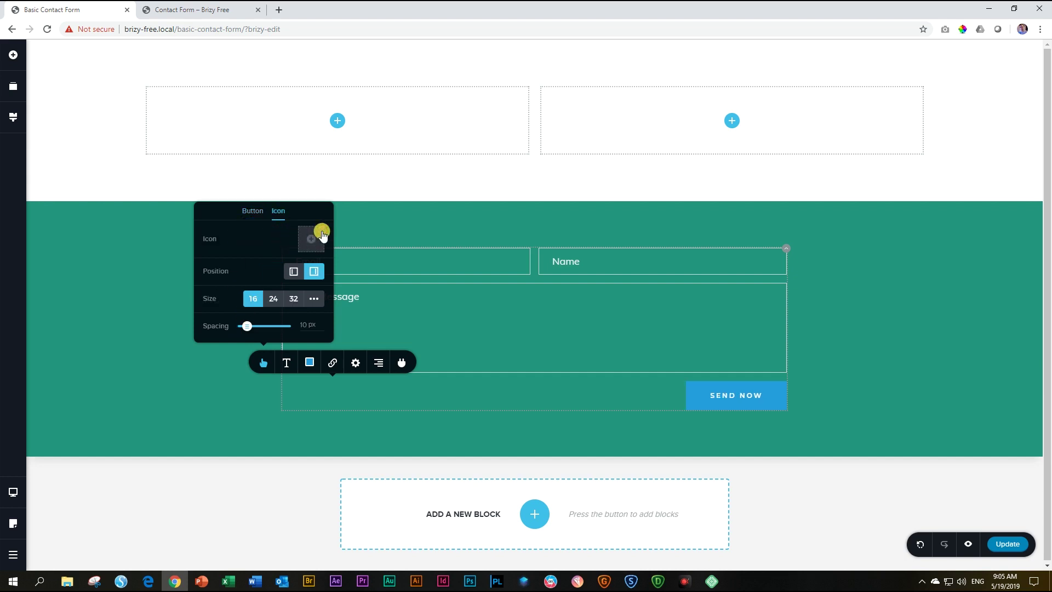
Set the button label to Muli, size 14, letter spacing 4.0
{"action": "left_click", "coordinate": [285, 362]}
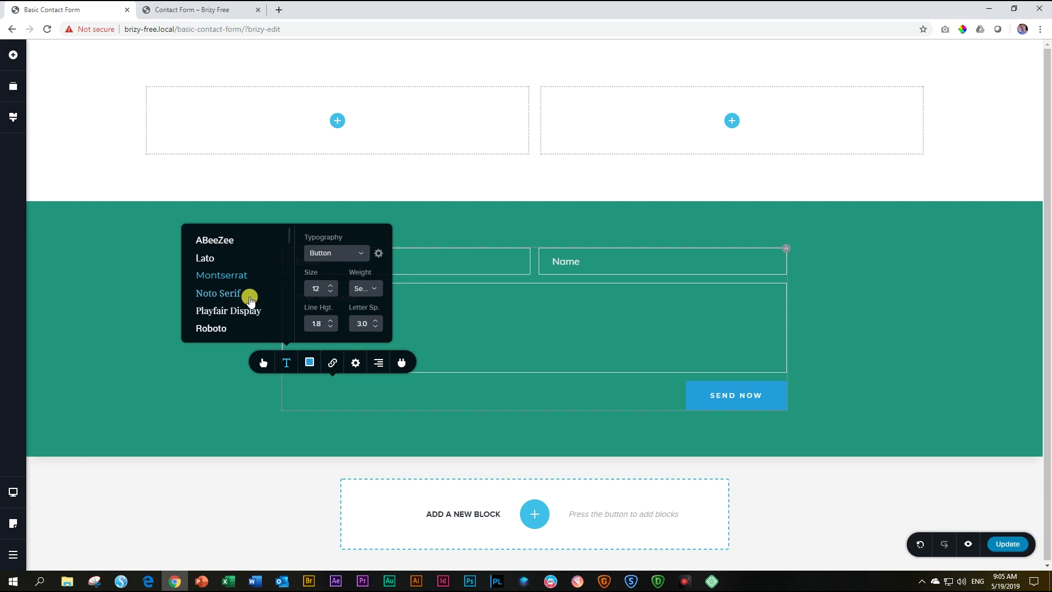
{"action": "scroll", "coordinate": [250, 300], "scroll_direction": "down", "scroll_amount": 6}
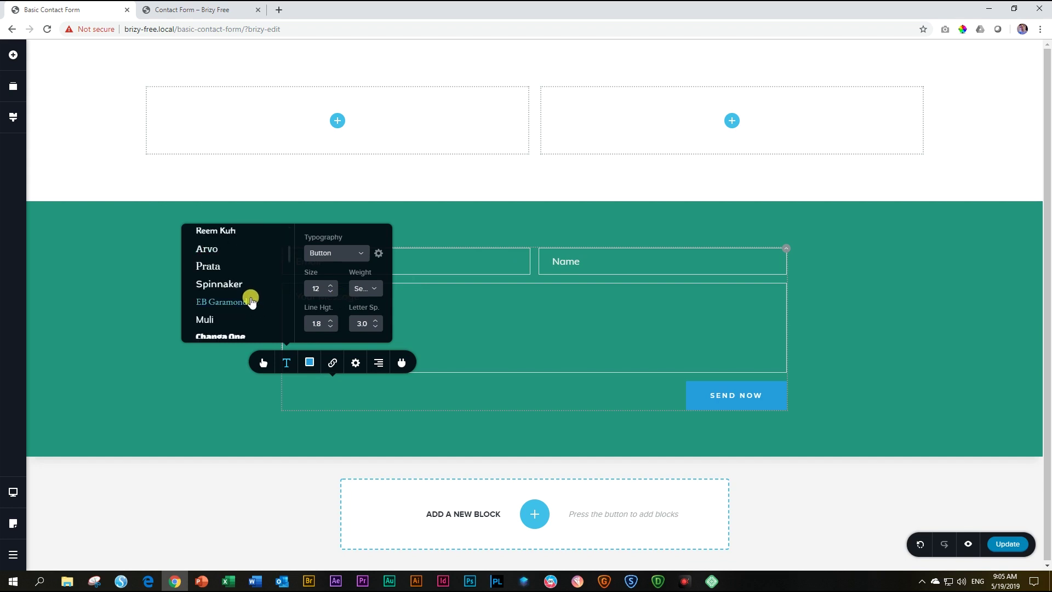
{"action": "left_click", "coordinate": [206, 321]}
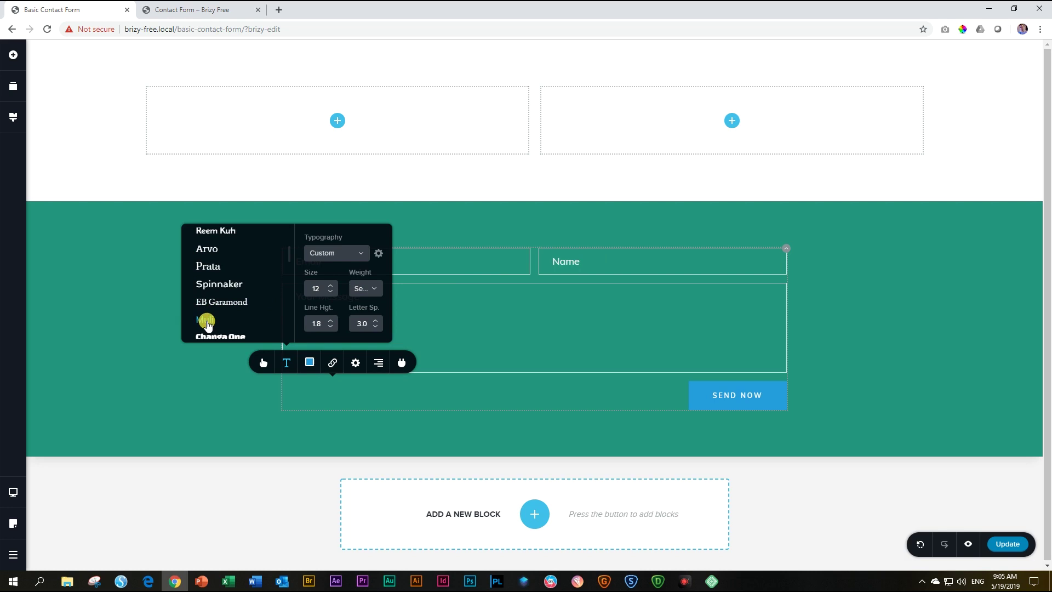
{"action": "left_click", "coordinate": [331, 286]}
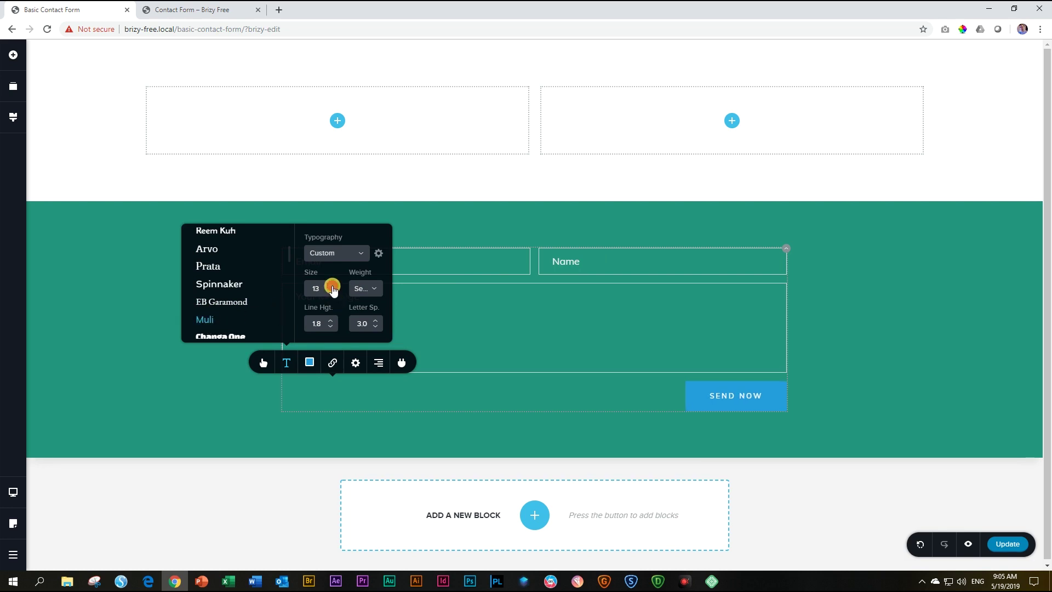
{"action": "left_click", "coordinate": [331, 286]}
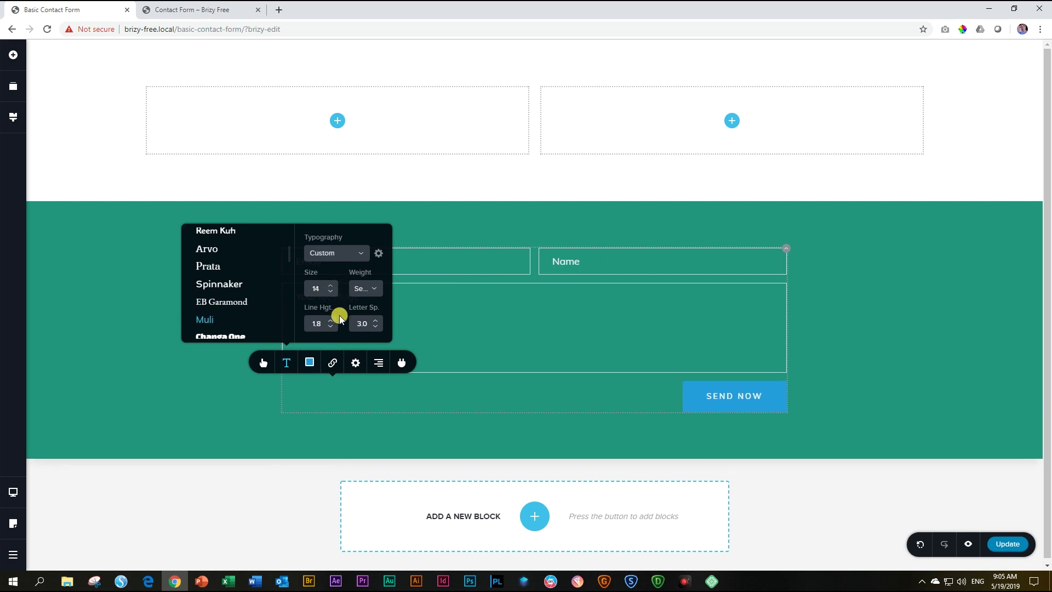
{"action": "left_click", "coordinate": [376, 321]}
{"action": "left_click", "coordinate": [378, 321]}
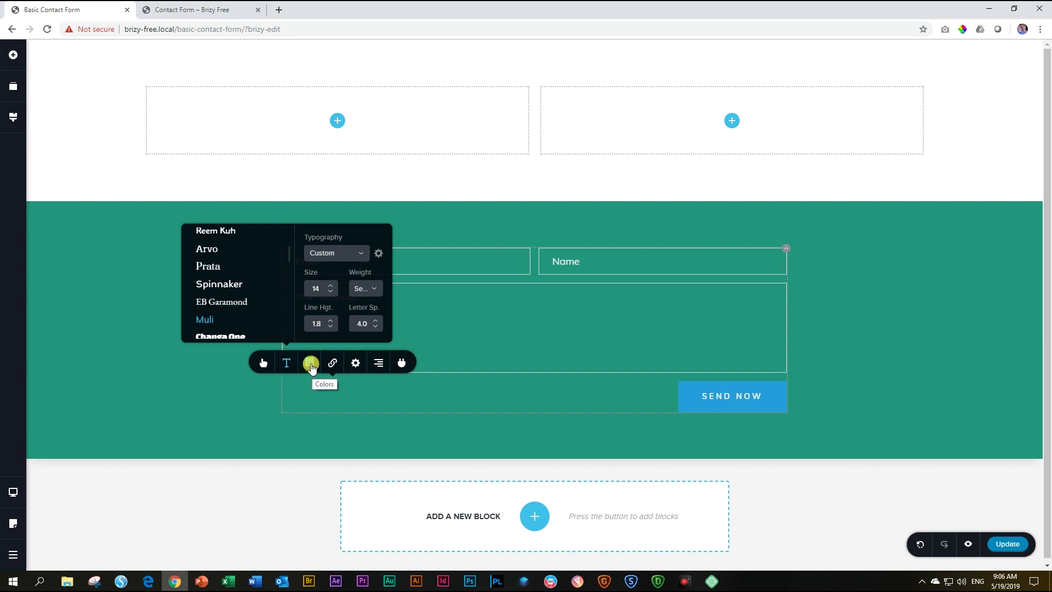
{"action": "left_click", "coordinate": [311, 364]}
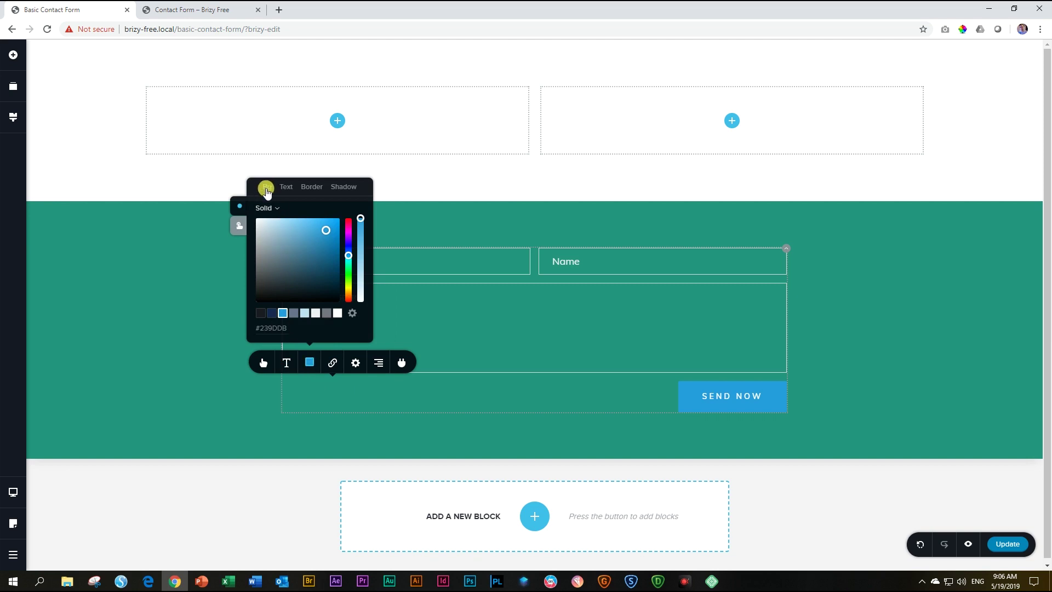
Give the button a light grey background and black #000000 label text
{"action": "left_click", "coordinate": [315, 313]}
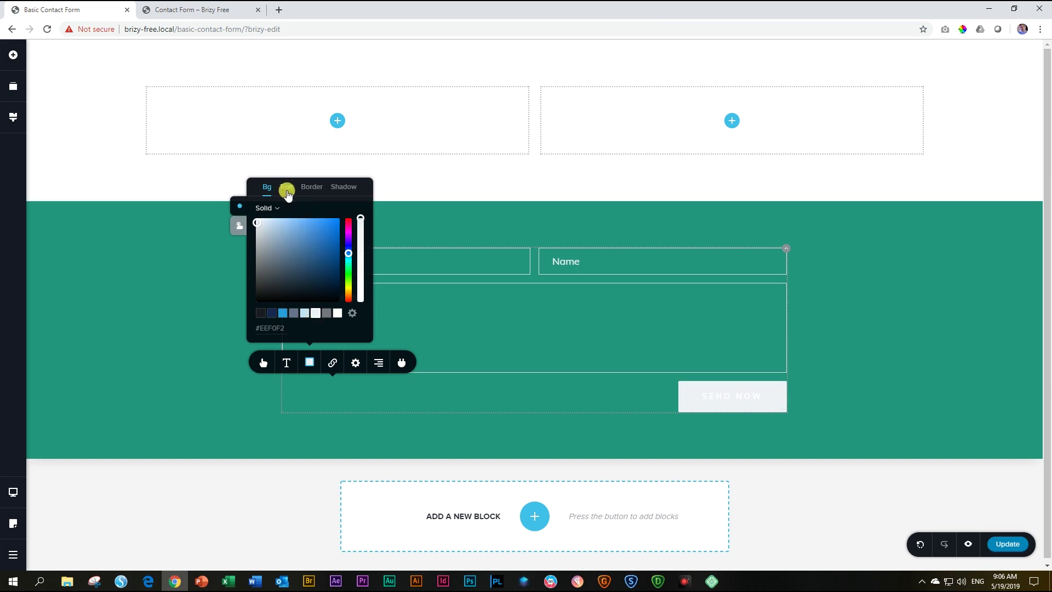
{"action": "left_click", "coordinate": [286, 188]}
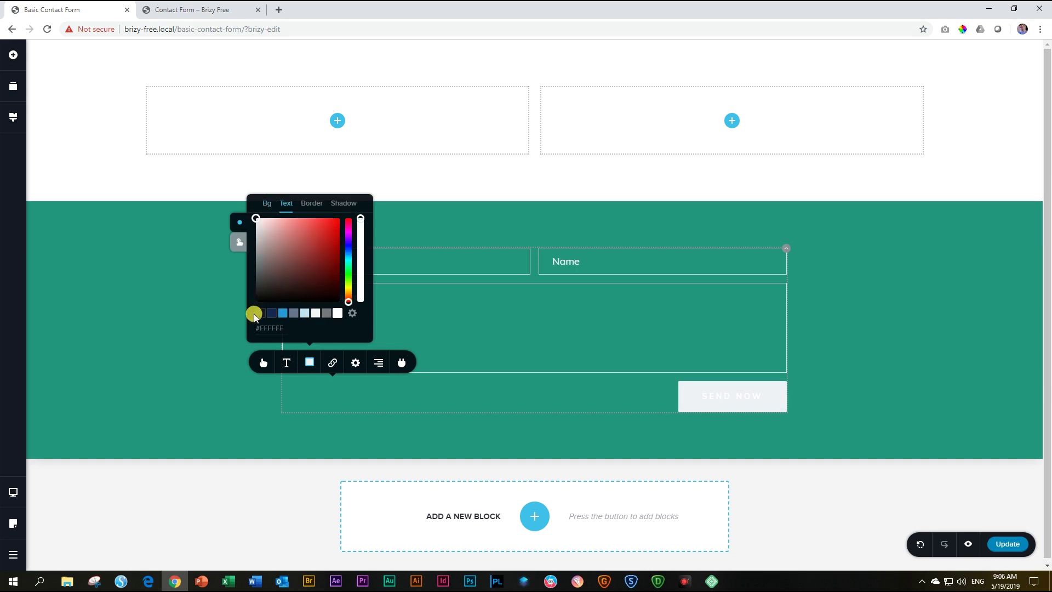
{"action": "left_click_drag", "start_coordinate": [255, 219], "coordinate": [249, 319]}
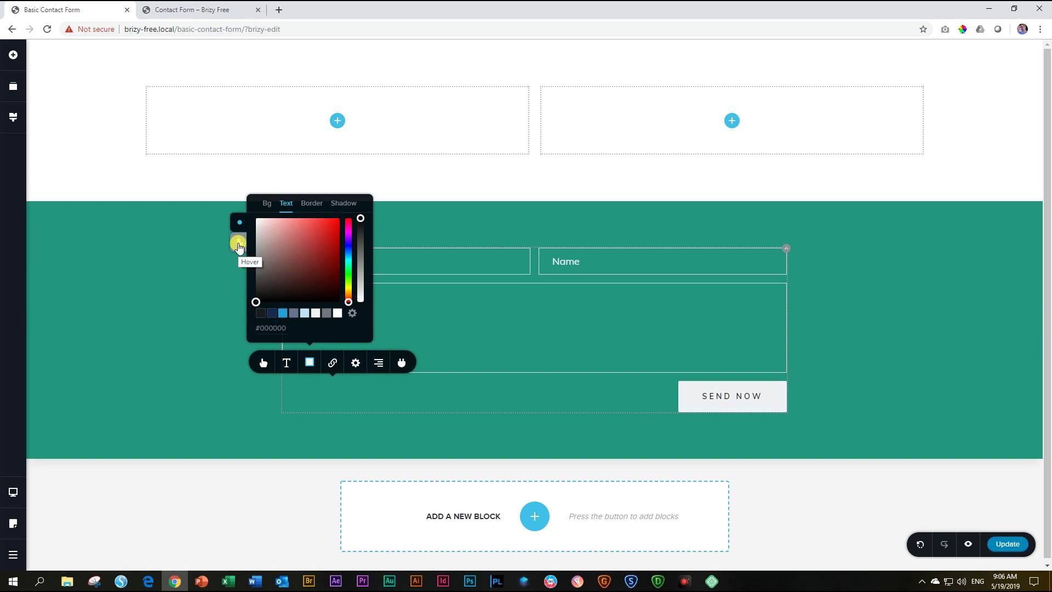
{"action": "left_click", "coordinate": [238, 245]}
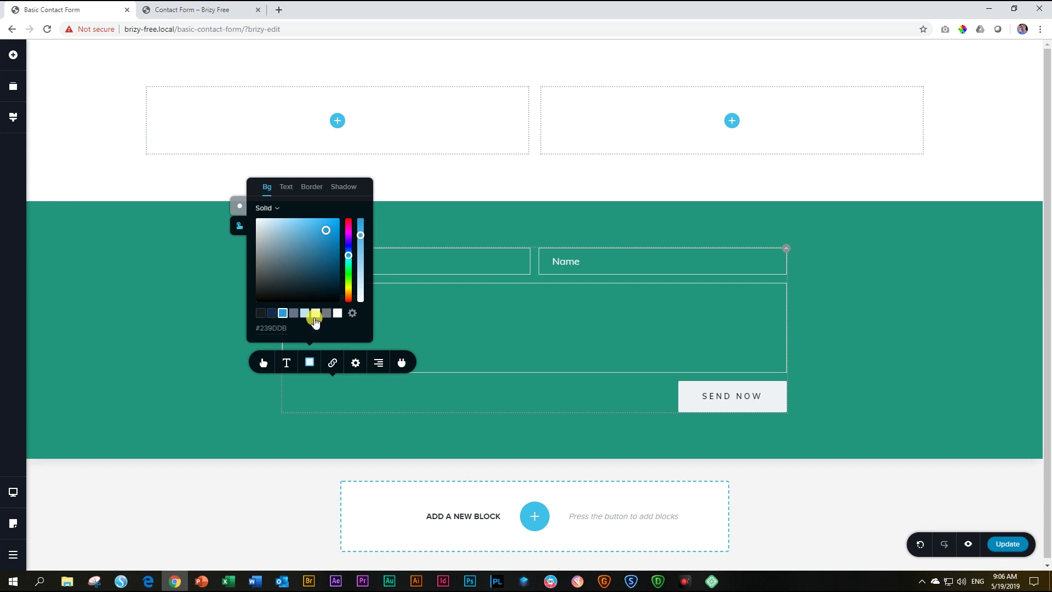
Set the button's hover state to a light grey background with dark text
{"action": "left_click", "coordinate": [316, 313]}
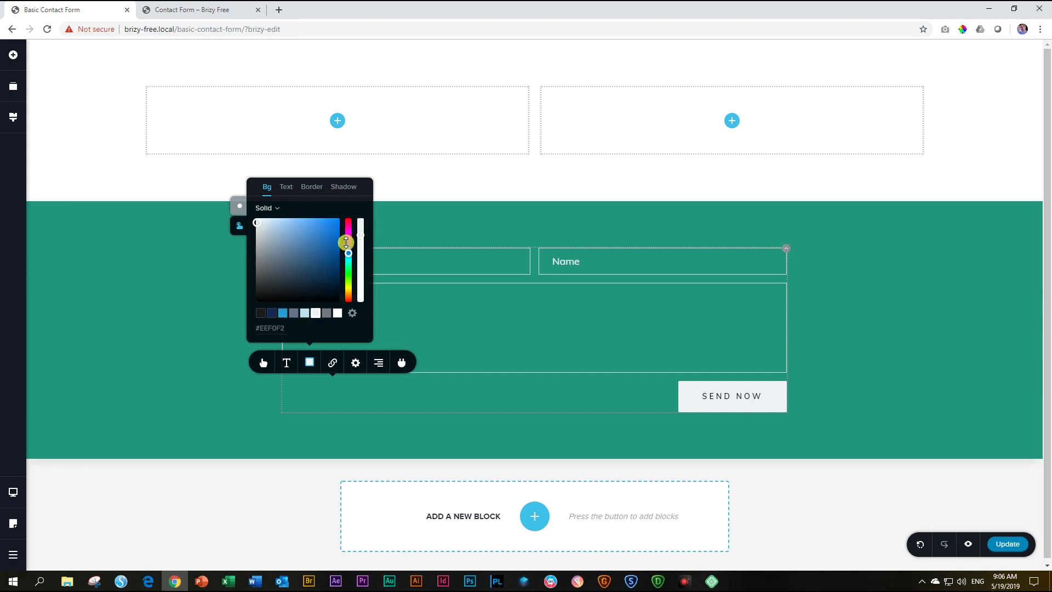
{"action": "left_click_drag", "start_coordinate": [360, 235], "coordinate": [360, 233]}
{"action": "left_click", "coordinate": [286, 187]}
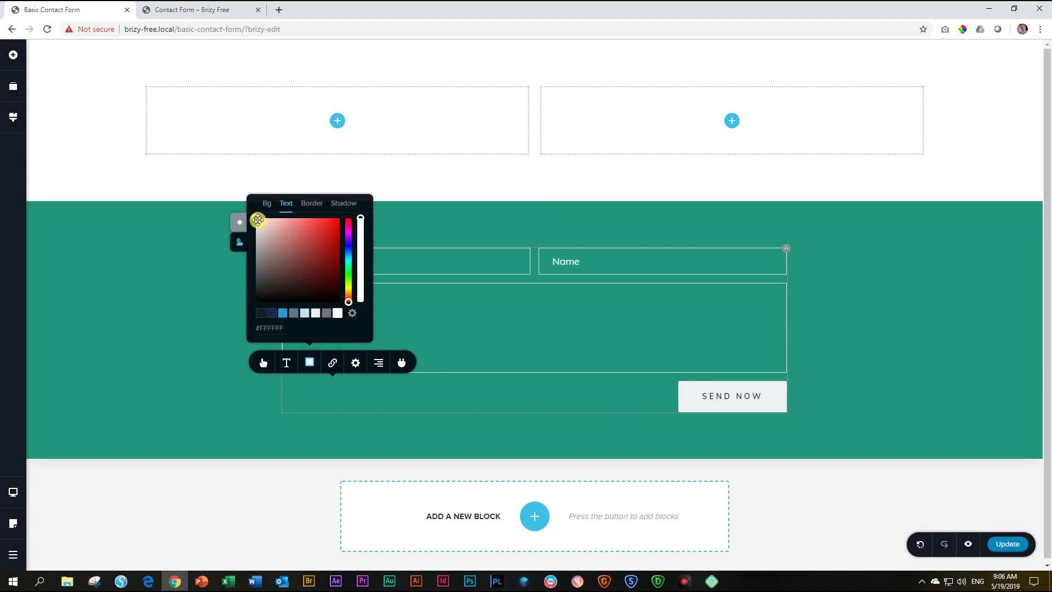
{"action": "left_click_drag", "start_coordinate": [258, 220], "coordinate": [237, 323]}
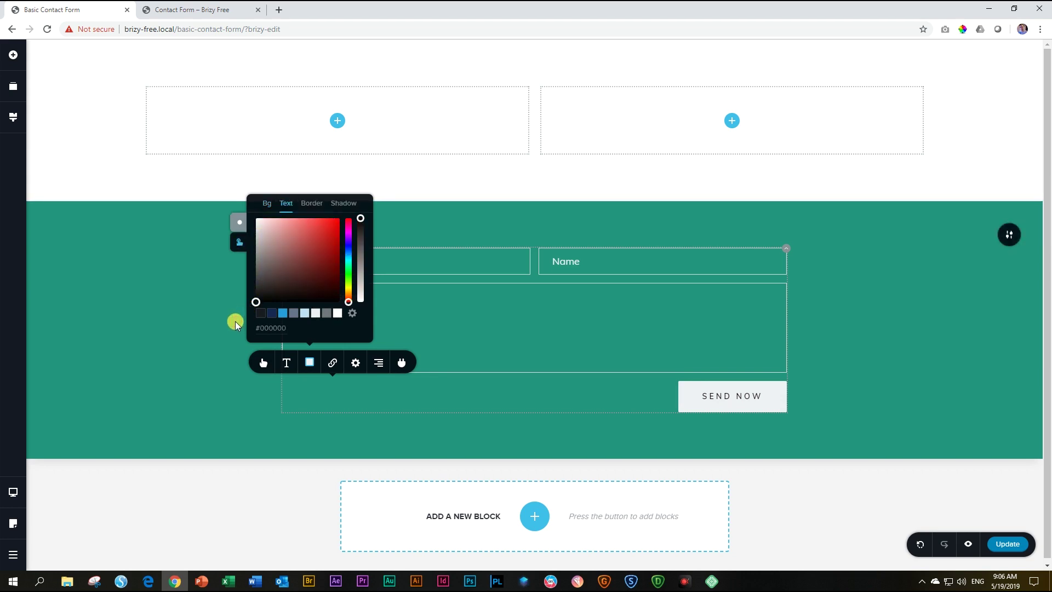
{"action": "left_click", "coordinate": [176, 318]}
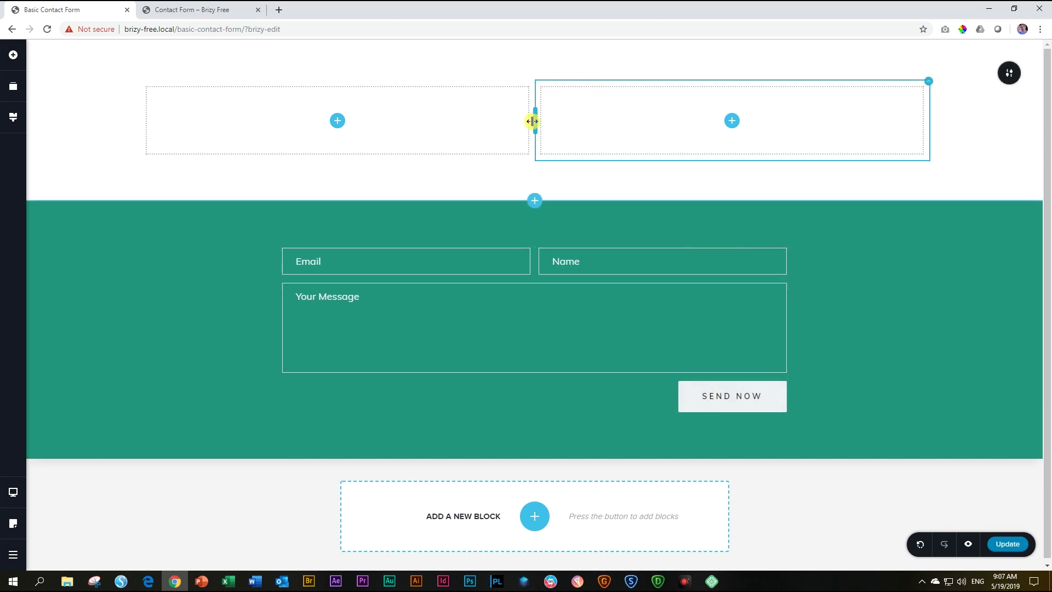
Delete the empty two-column section at the top of the page
{"action": "left_click", "coordinate": [1008, 74]}
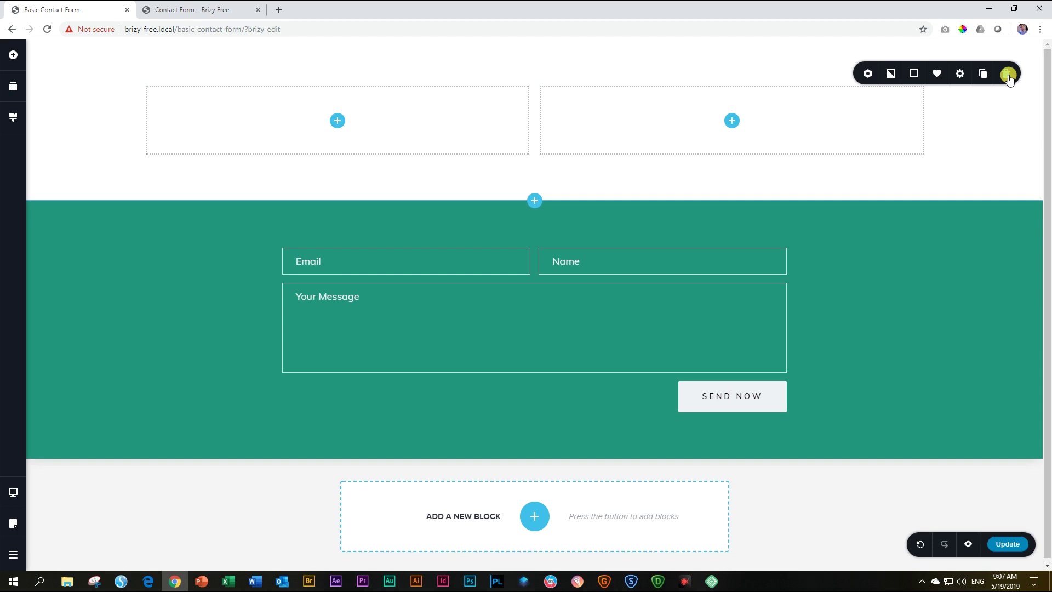
{"action": "left_click", "coordinate": [1008, 73]}
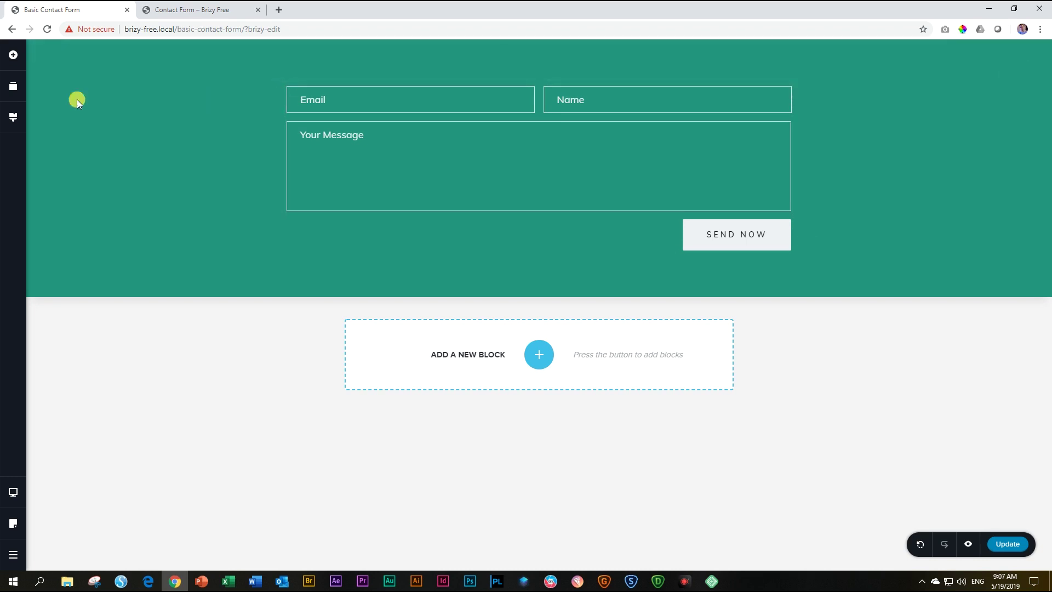
Add a text block above the Email and Name fields reading 'Contact Us' in light grey
{"action": "left_click", "coordinate": [10, 58]}
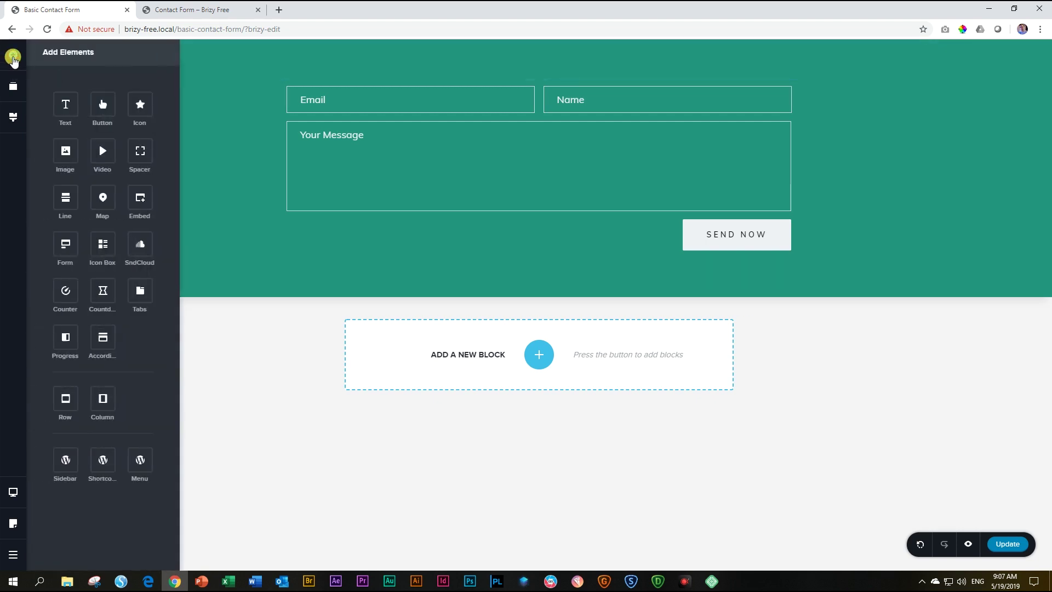
{"action": "left_click_drag", "start_coordinate": [65, 101], "coordinate": [373, 81]}
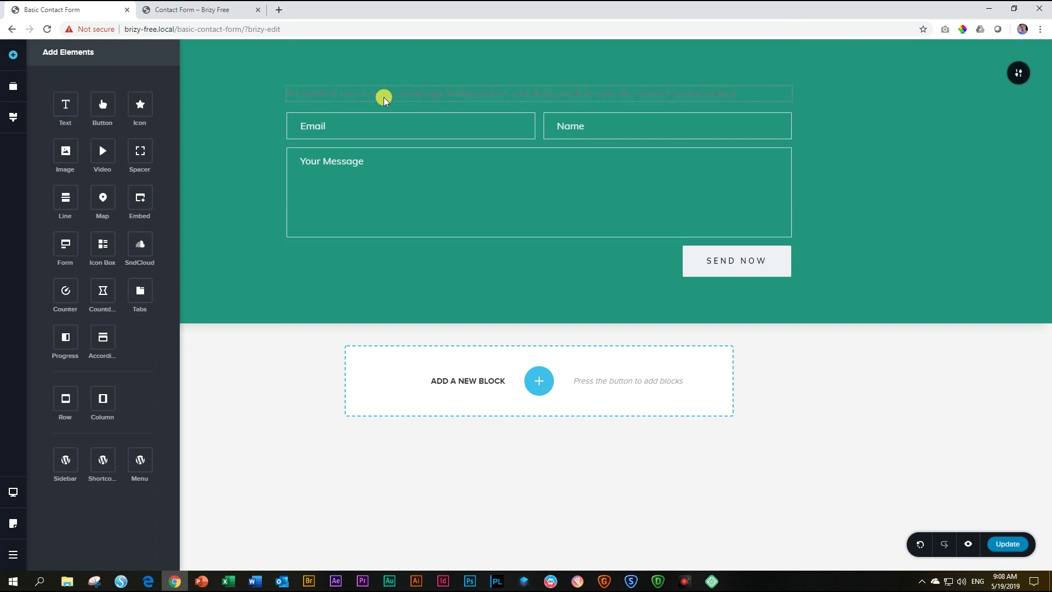
{"action": "left_click", "coordinate": [384, 97]}
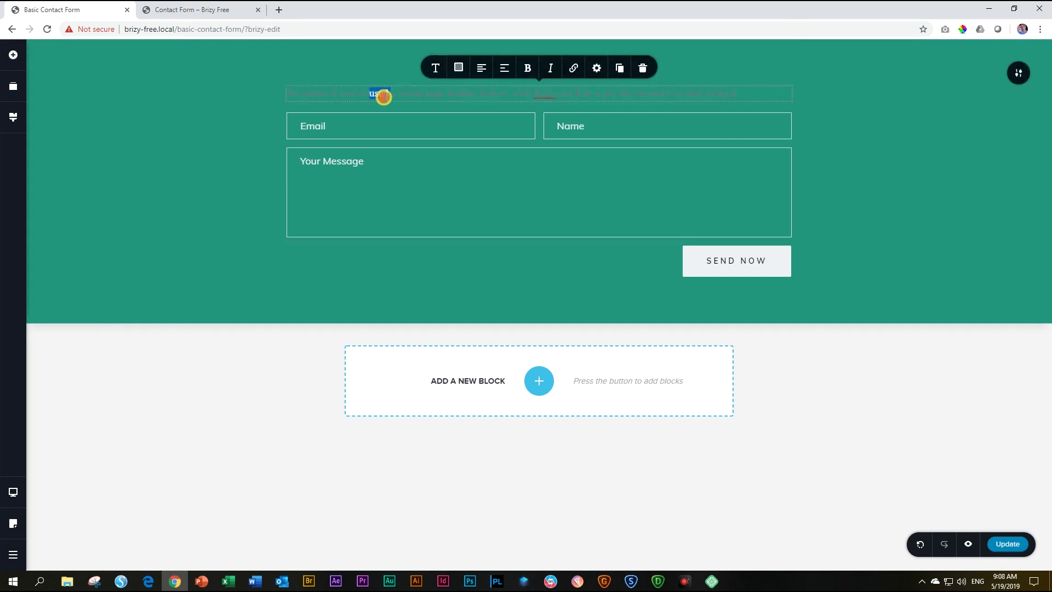
{"action": "triple_click", "coordinate": [383, 97]}
{"action": "left_click", "coordinate": [458, 70]}
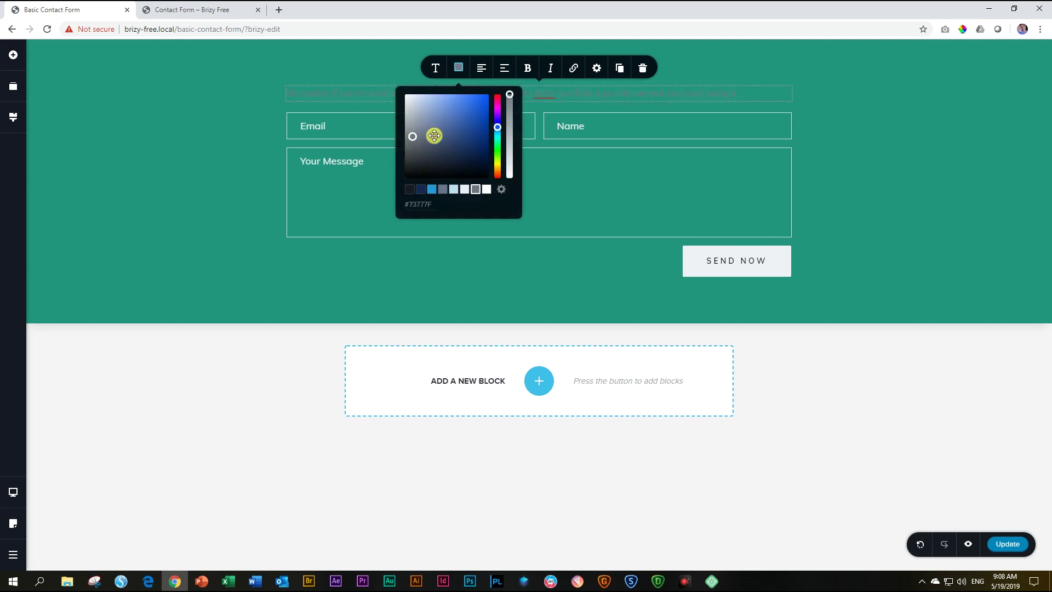
{"action": "left_click", "coordinate": [465, 189]}
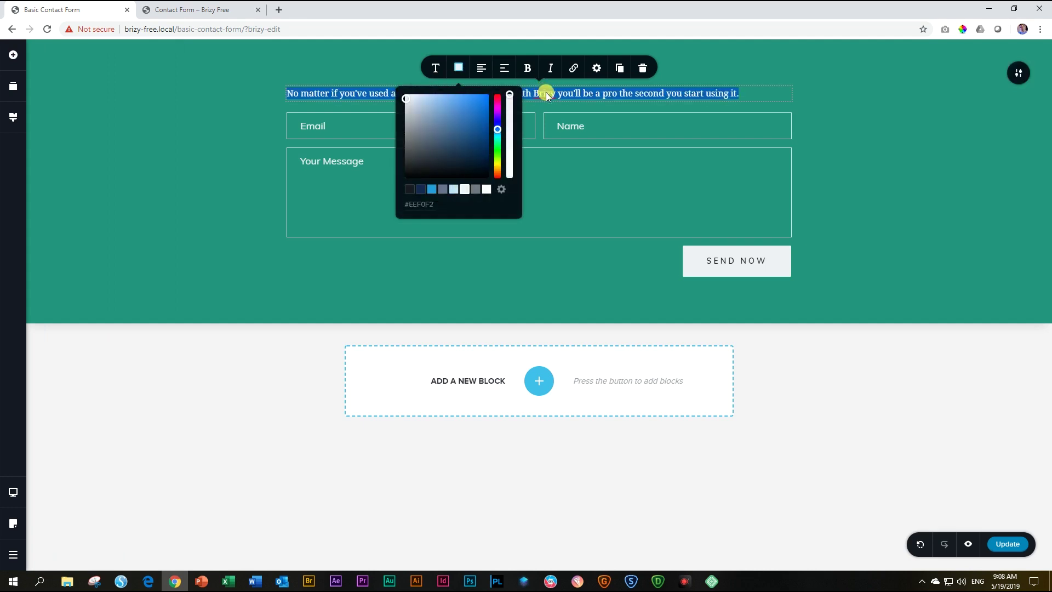
{"action": "left_click", "coordinate": [540, 92]}
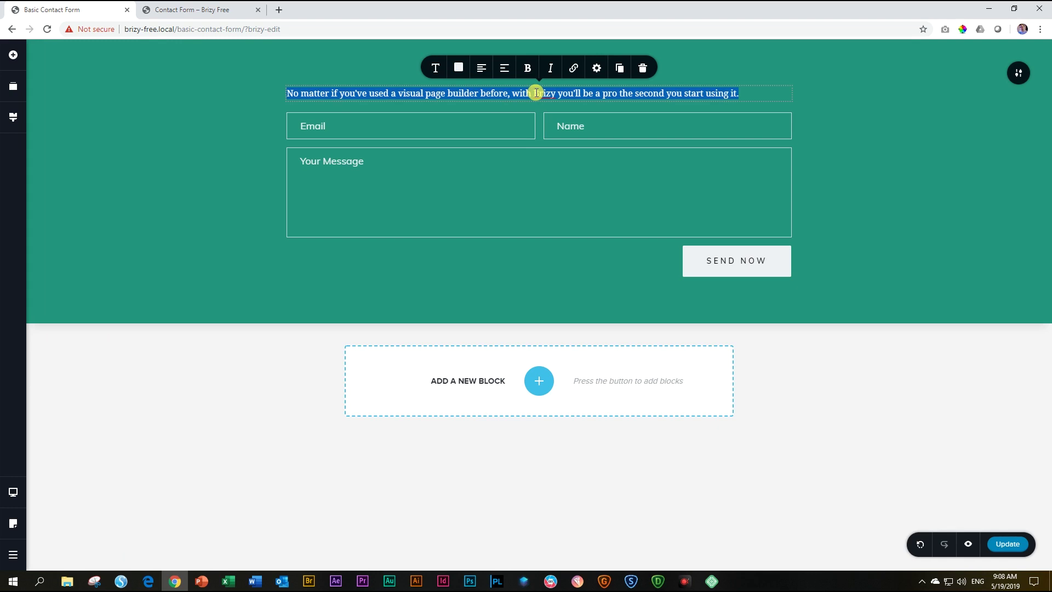
{"action": "type", "text": "cO"}
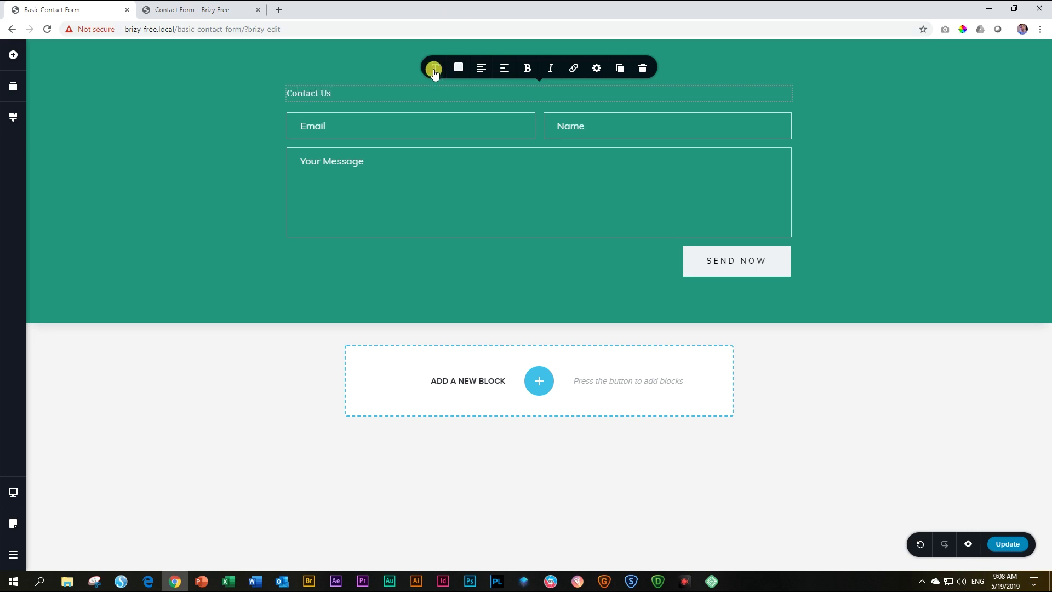
{"action": "left_click", "coordinate": [434, 68]}
Set the Contact Us heading to Muli, enlarge it, and reduce its line height
{"action": "scroll", "coordinate": [388, 137], "scroll_direction": "down", "scroll_amount": 2}
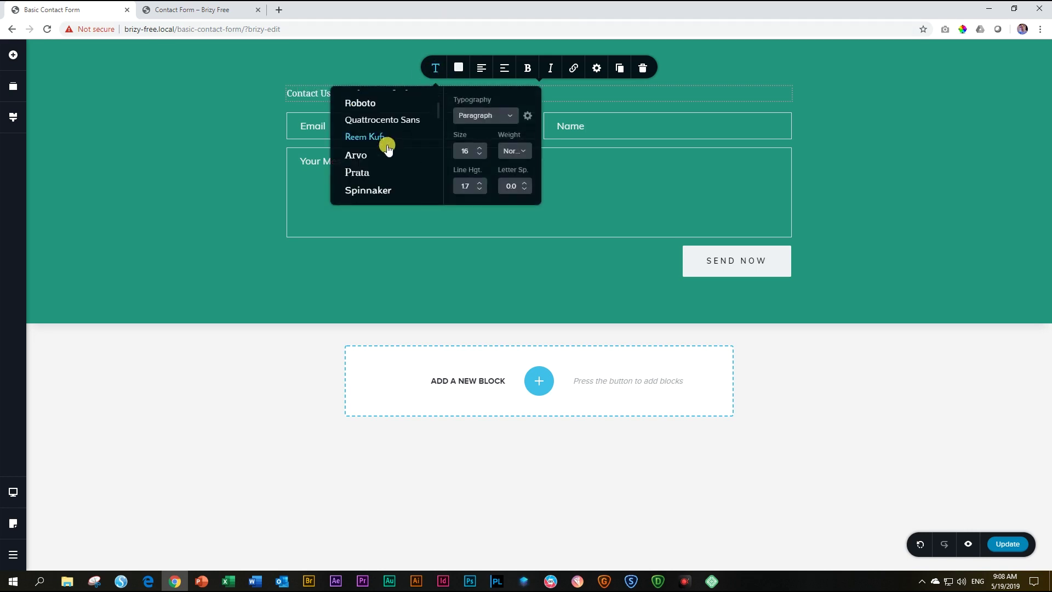
{"action": "scroll", "coordinate": [387, 146], "scroll_direction": "down", "scroll_amount": 1}
{"action": "left_click", "coordinate": [358, 183]}
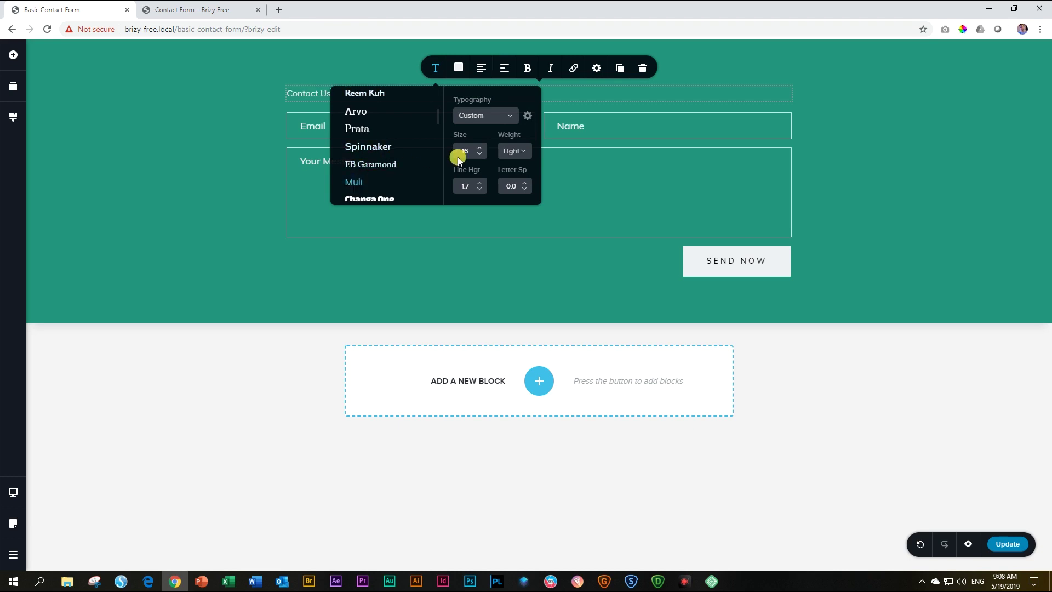
{"action": "left_click_drag", "start_coordinate": [481, 151], "coordinate": [482, 153]}
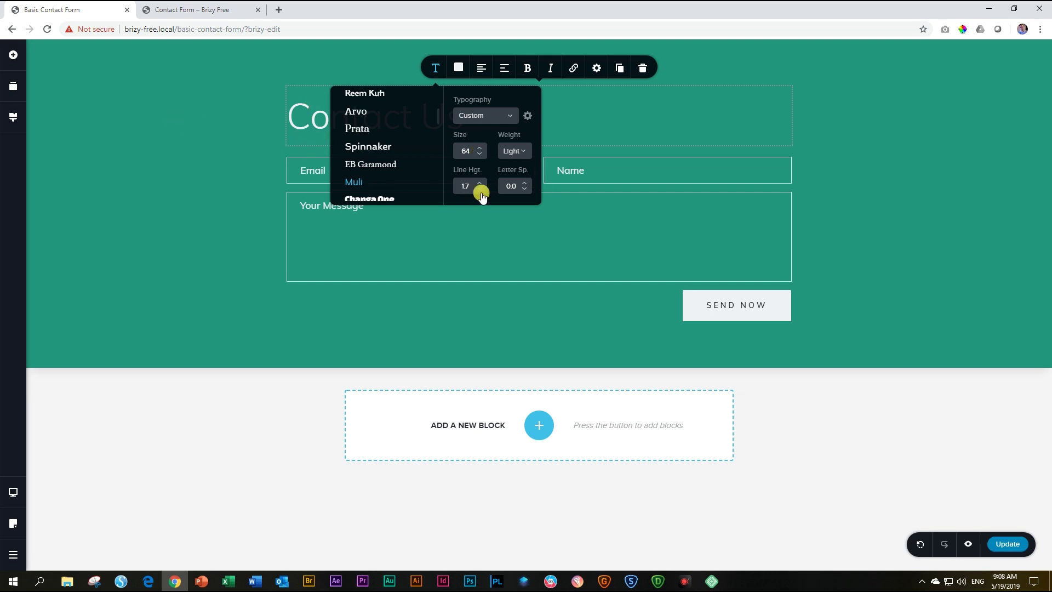
{"action": "left_click_drag", "start_coordinate": [481, 190], "coordinate": [481, 194]}
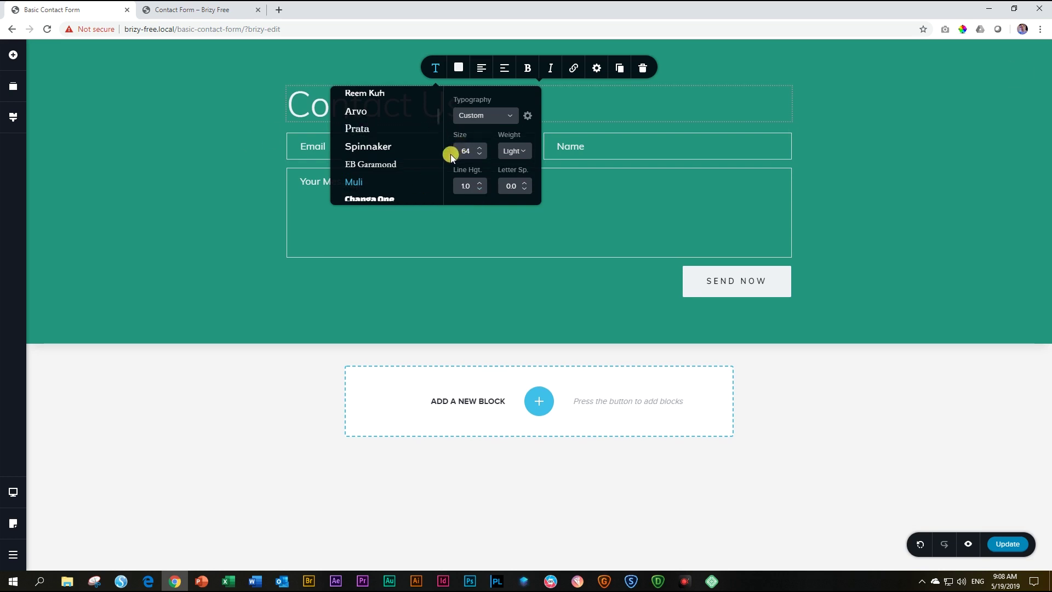
Make the heading weight Extra Light and centre it
{"action": "left_click", "coordinate": [522, 152]}
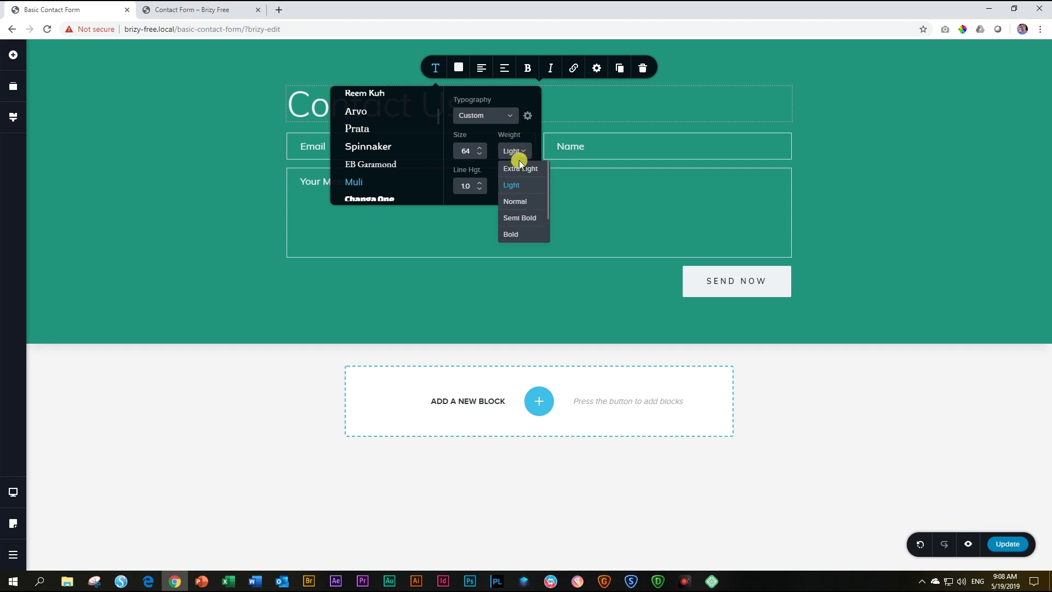
{"action": "left_click", "coordinate": [518, 168]}
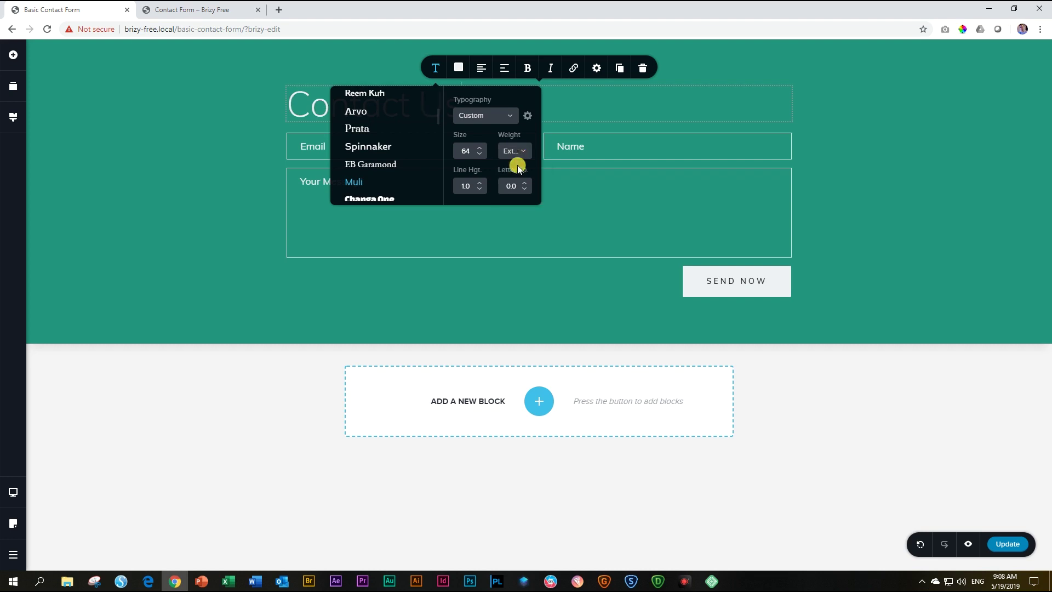
{"action": "left_click", "coordinate": [457, 69]}
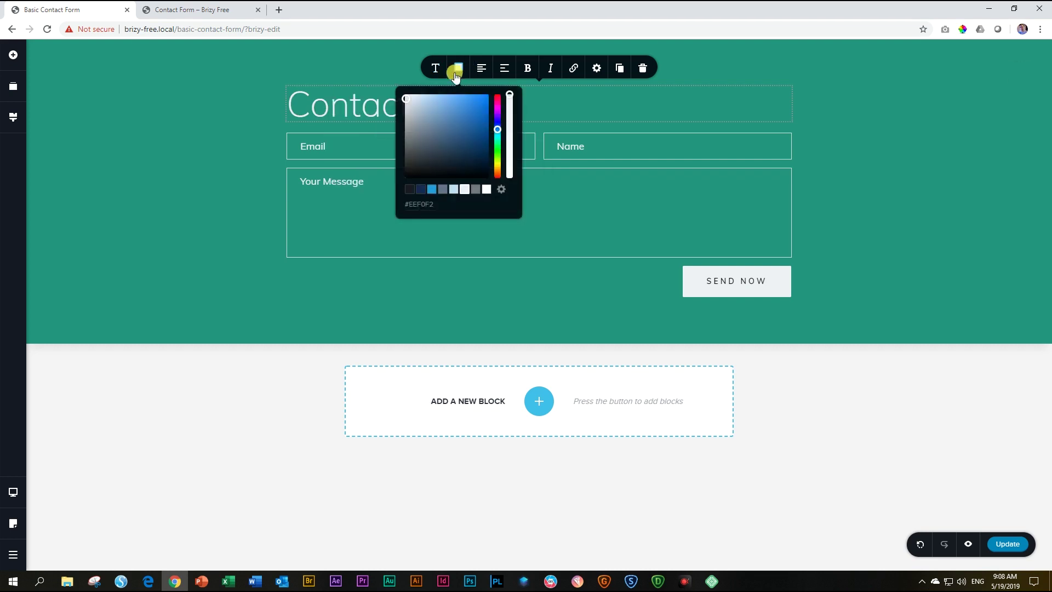
{"action": "left_click", "coordinate": [483, 70]}
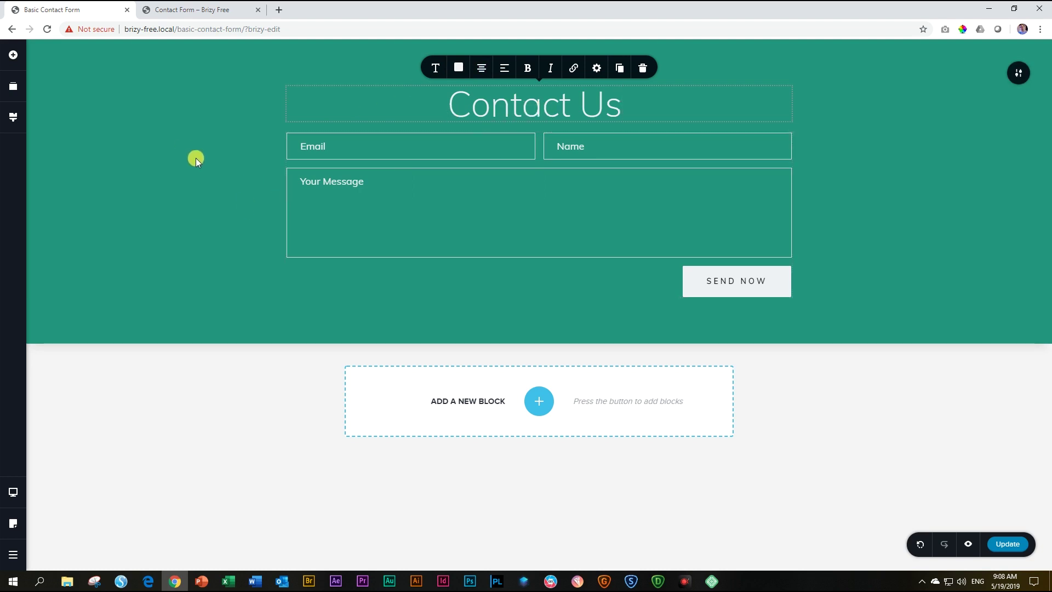
{"action": "left_click", "coordinate": [14, 57]}
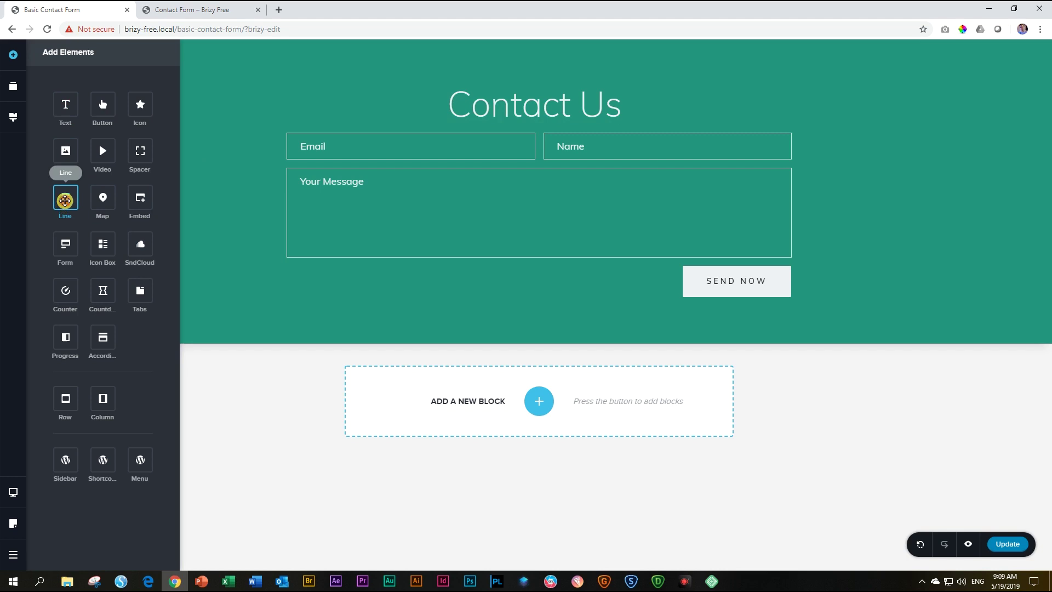
Place a Line element under the heading and colour it near-white #EEF0F2
{"action": "left_click_drag", "start_coordinate": [65, 201], "coordinate": [511, 126]}
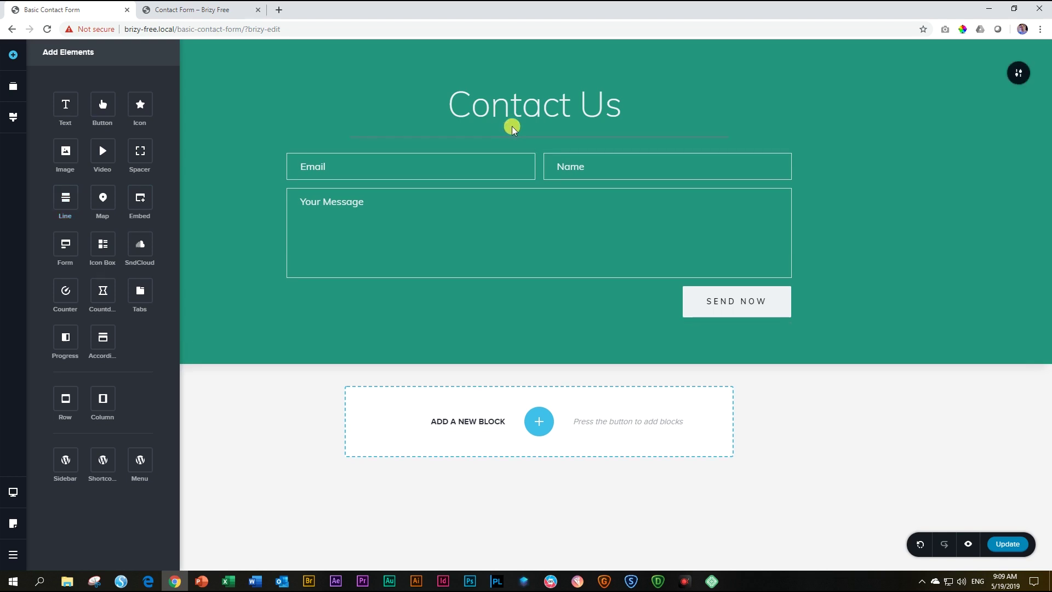
{"action": "left_click", "coordinate": [499, 138]}
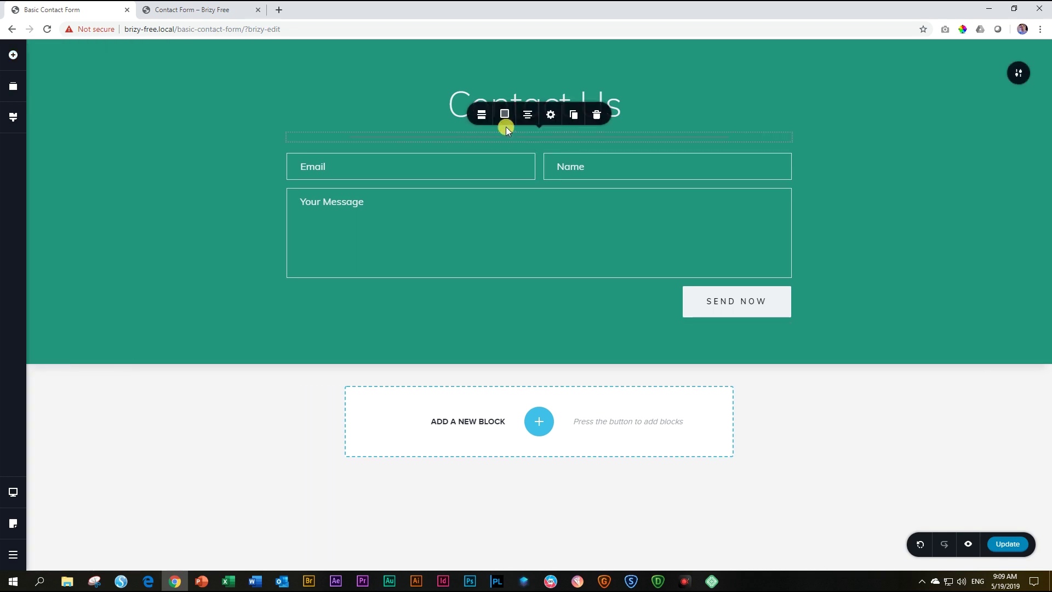
{"action": "left_click", "coordinate": [507, 116]}
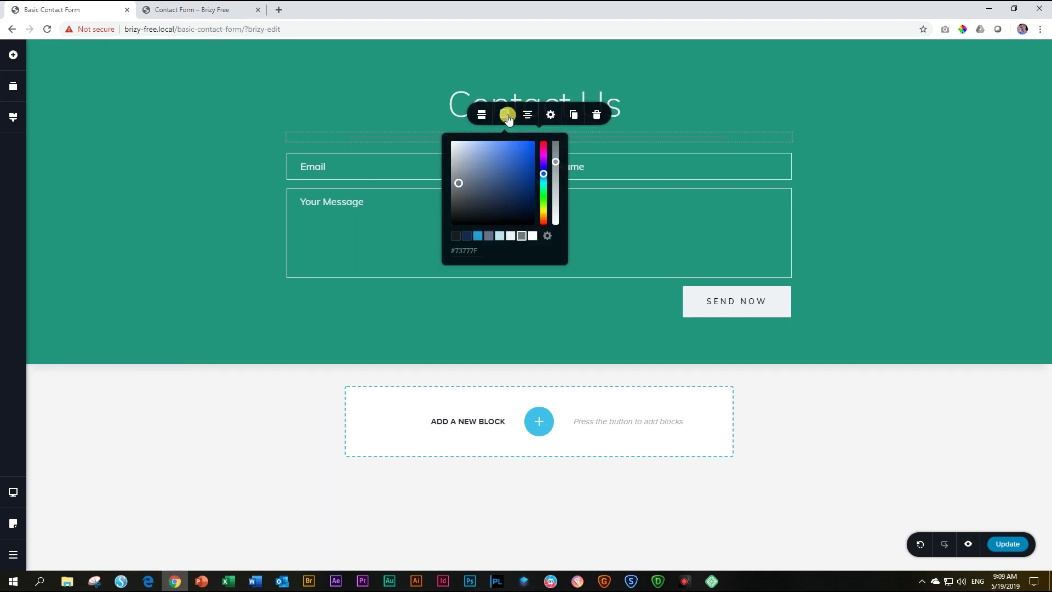
{"action": "left_click", "coordinate": [511, 235]}
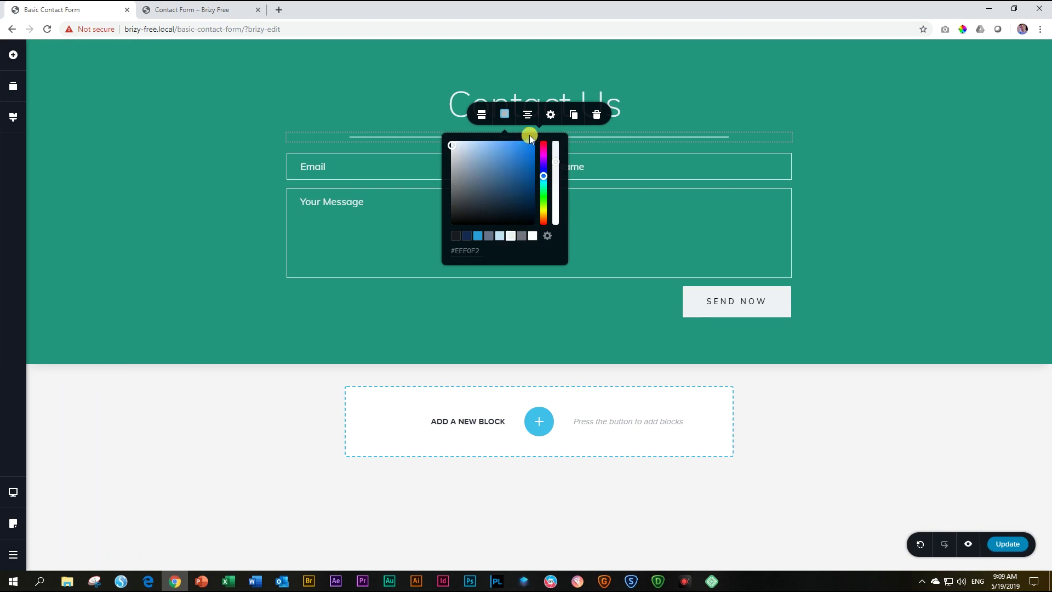
Make the divider line thicker and shorten it to a narrow width
{"action": "left_click", "coordinate": [483, 118]}
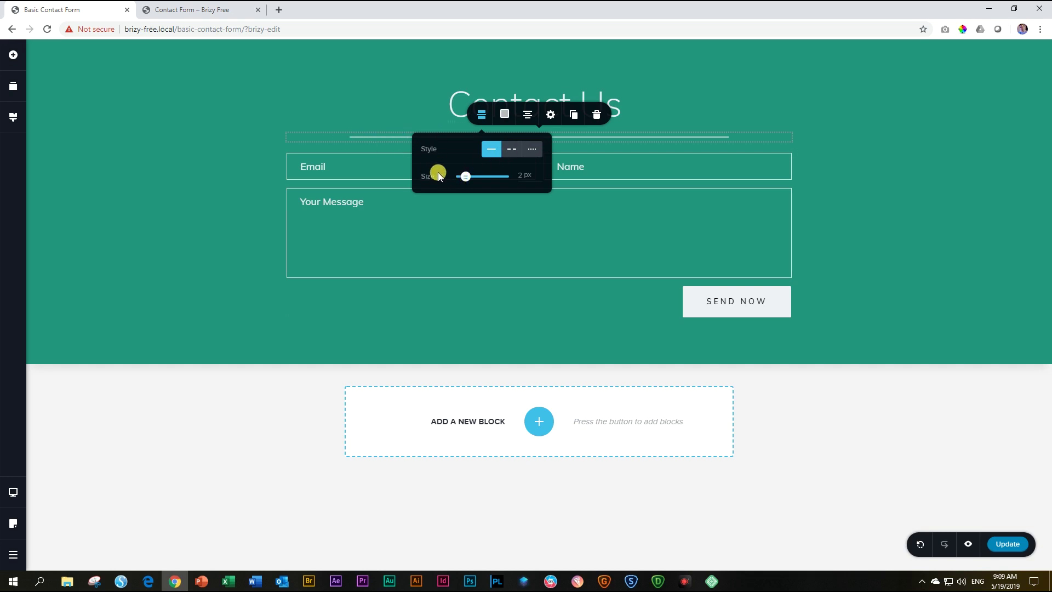
{"action": "mouse_move", "coordinate": [465, 176]}
{"action": "left_mouse_down"}
{"action": "mouse_move", "coordinate": [516, 178]}
{"action": "mouse_move", "coordinate": [468, 185]}
{"action": "left_mouse_up"}
{"action": "left_click", "coordinate": [551, 116]}
{"action": "left_click_drag", "start_coordinate": [563, 57], "coordinate": [535, 60]}
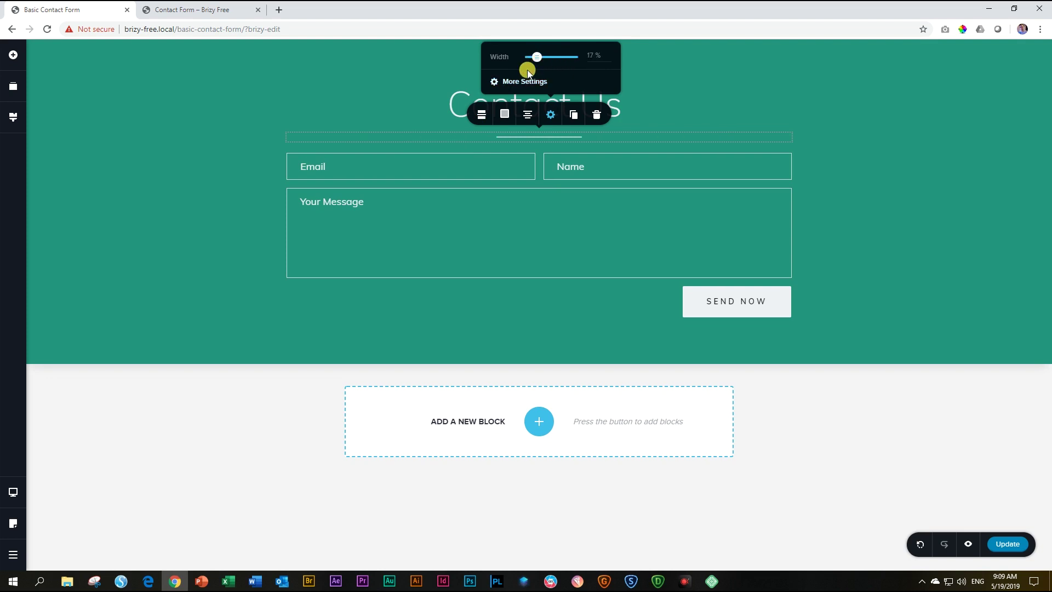
{"action": "left_click", "coordinate": [804, 83]}
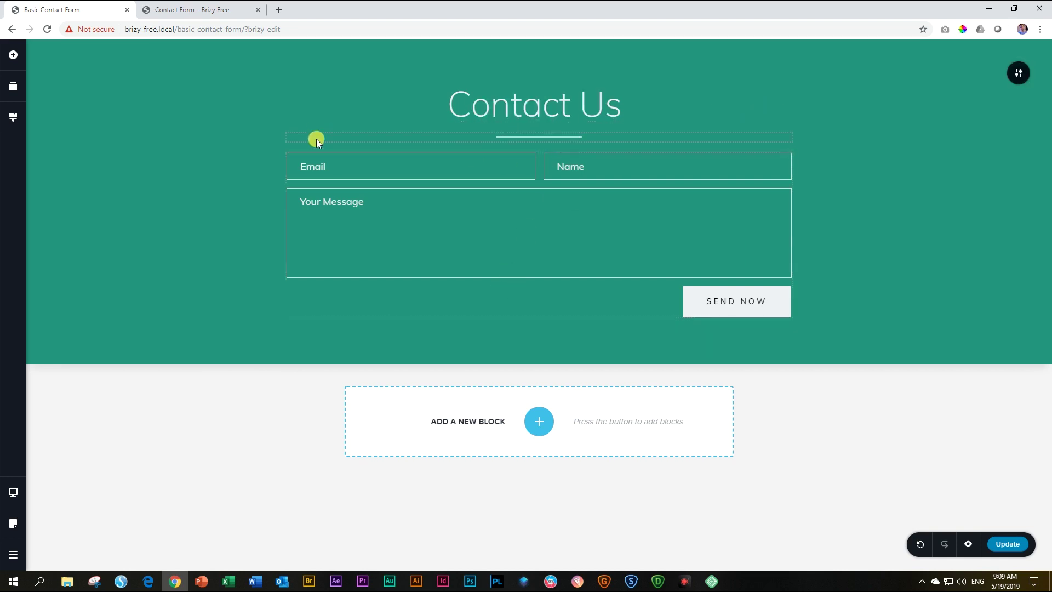
{"action": "left_click", "coordinate": [16, 58]}
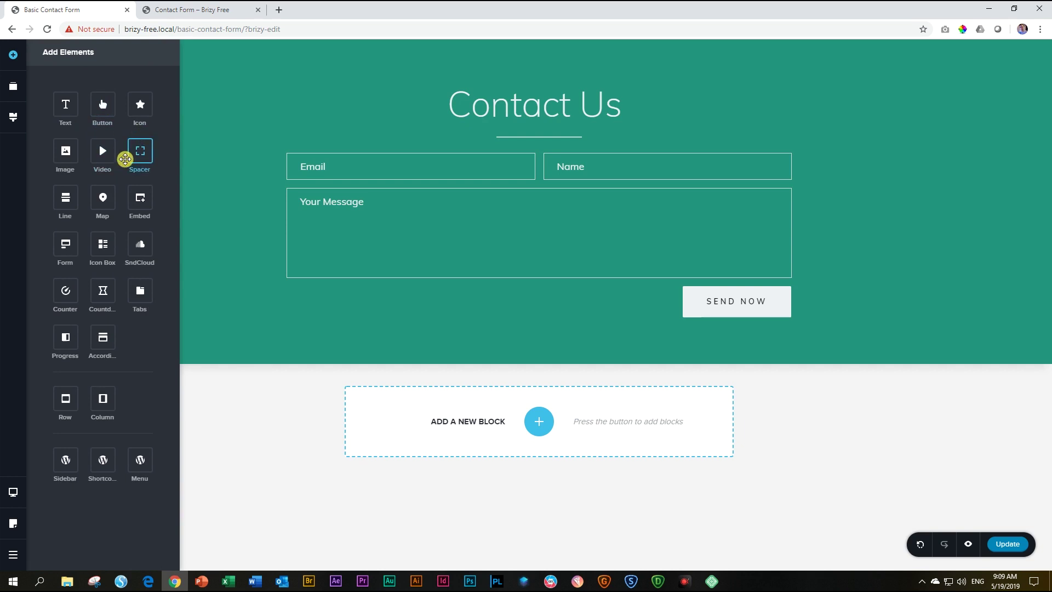
Insert a Spacer between the divider and the Email/Name fields and set its height to 39 px
{"action": "left_click_drag", "start_coordinate": [140, 151], "coordinate": [516, 143]}
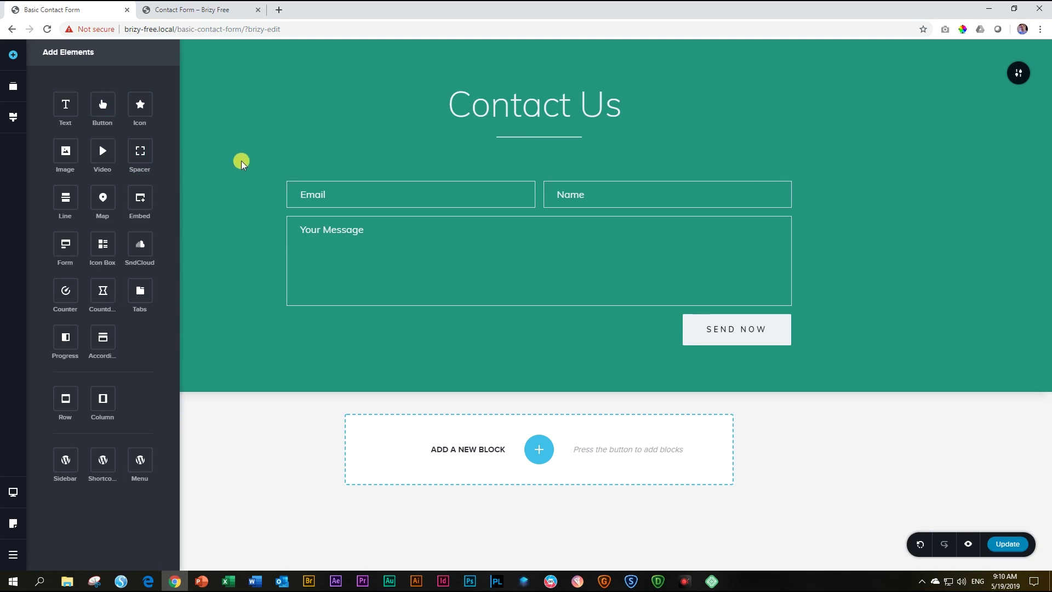
{"action": "left_click", "coordinate": [221, 163]}
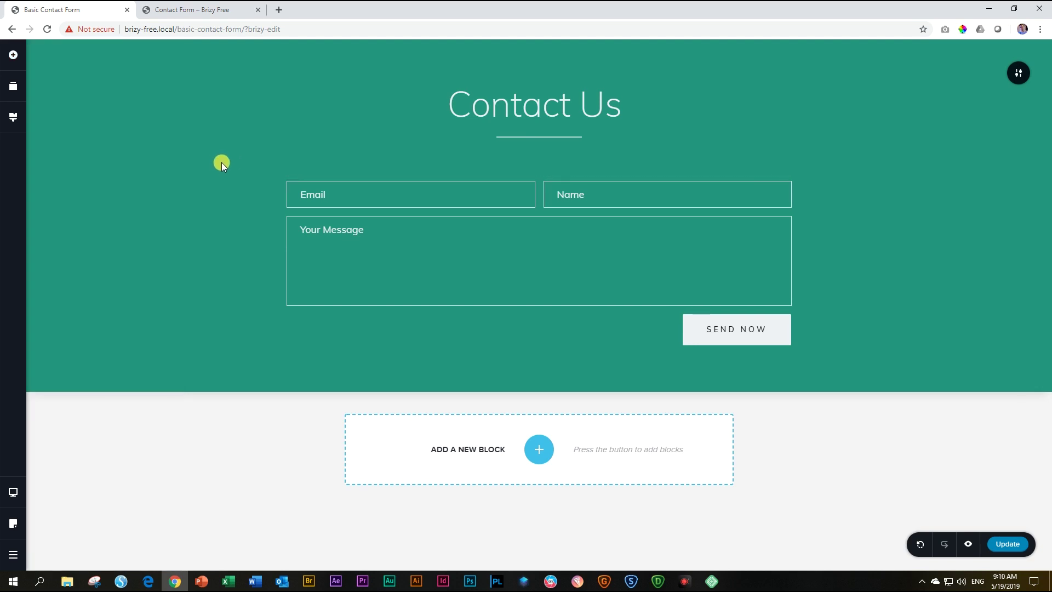
{"action": "left_click", "coordinate": [538, 164]}
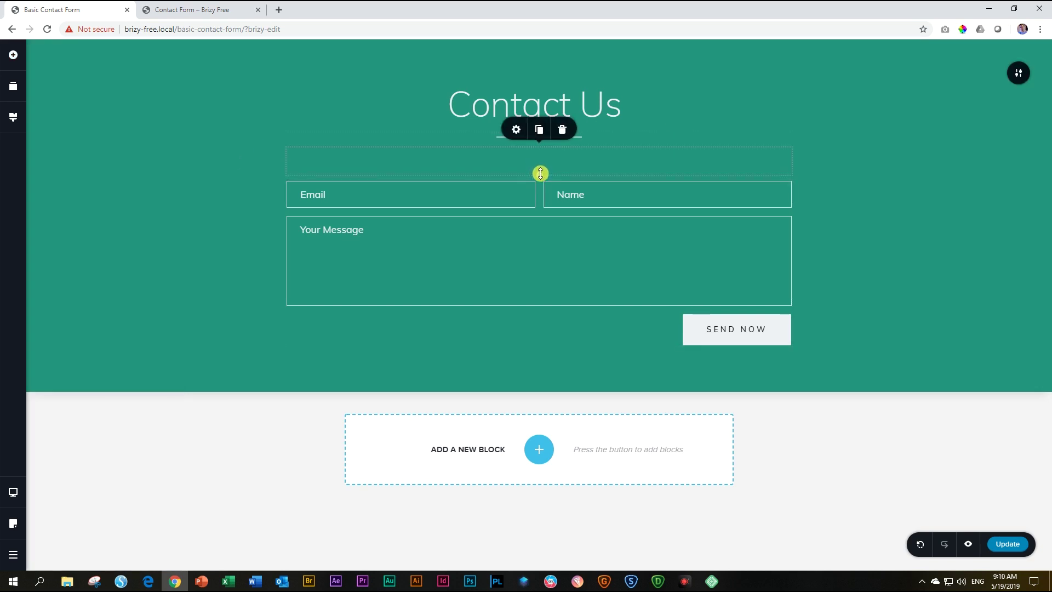
{"action": "mouse_move", "coordinate": [540, 174]}
{"action": "left_mouse_down"}
{"action": "mouse_move", "coordinate": [542, 162]}
{"action": "mouse_move", "coordinate": [538, 244]}
{"action": "mouse_move", "coordinate": [545, 167]}
{"action": "left_mouse_up"}
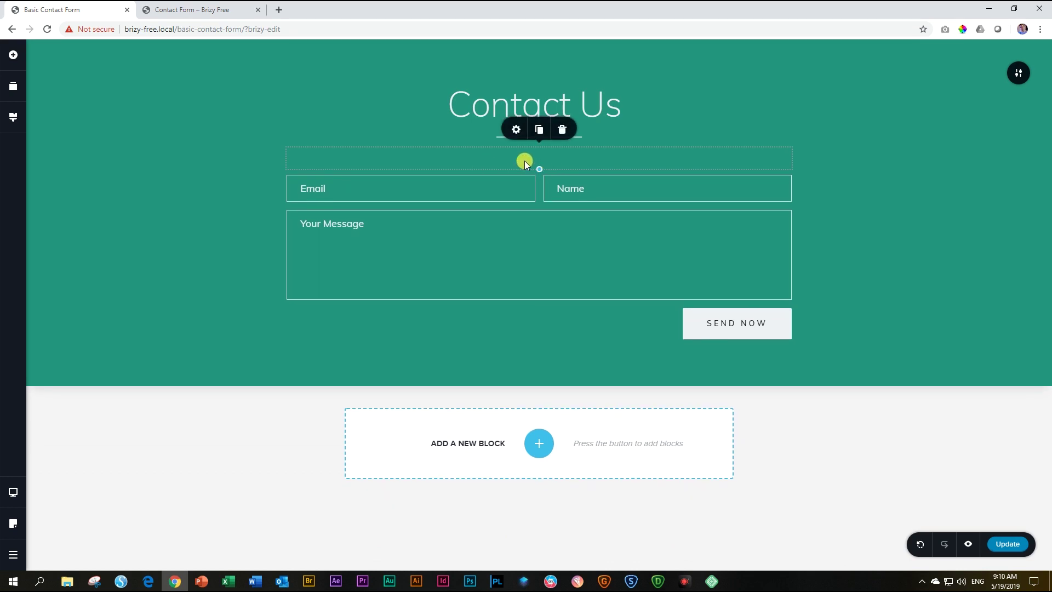
{"action": "left_click", "coordinate": [515, 129]}
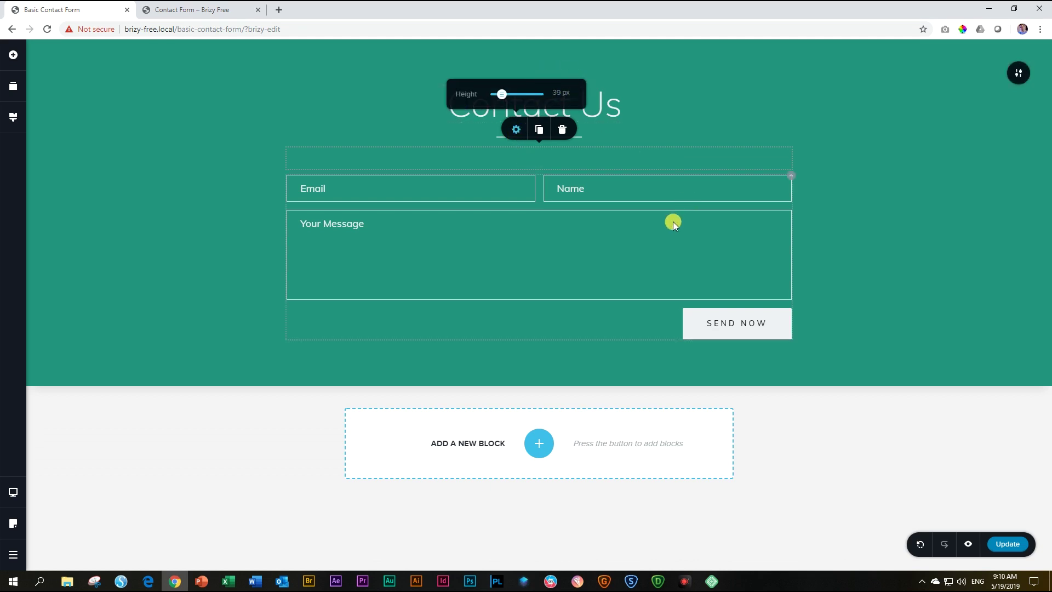
{"action": "left_click", "coordinate": [859, 178]}
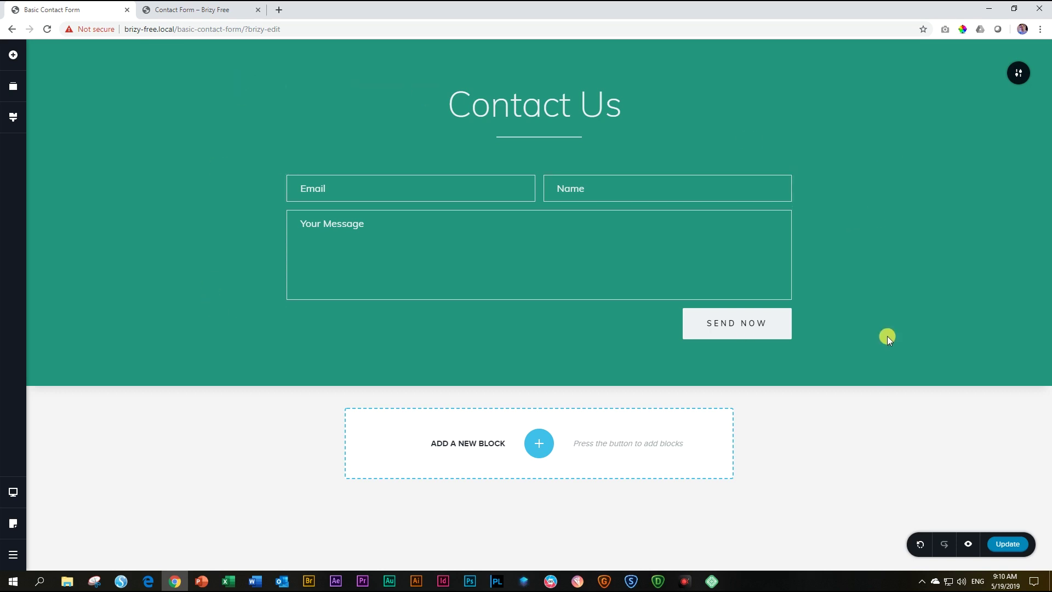
{"action": "left_click", "coordinate": [1019, 77]}
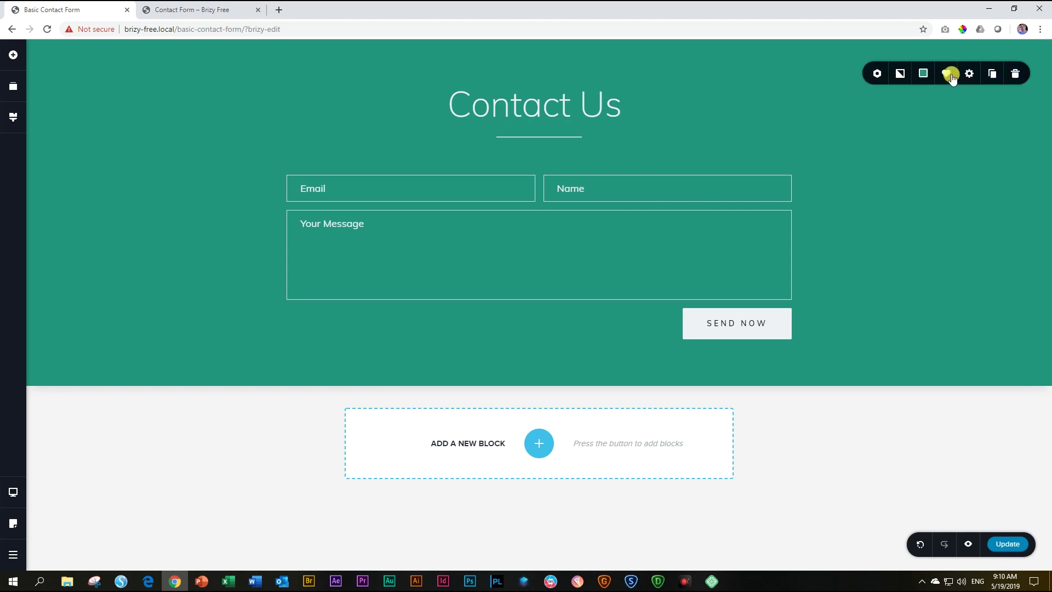
Choose the first Media Library photo, a woman typing on a laptop, as the section background image
{"action": "left_click", "coordinate": [902, 74]}
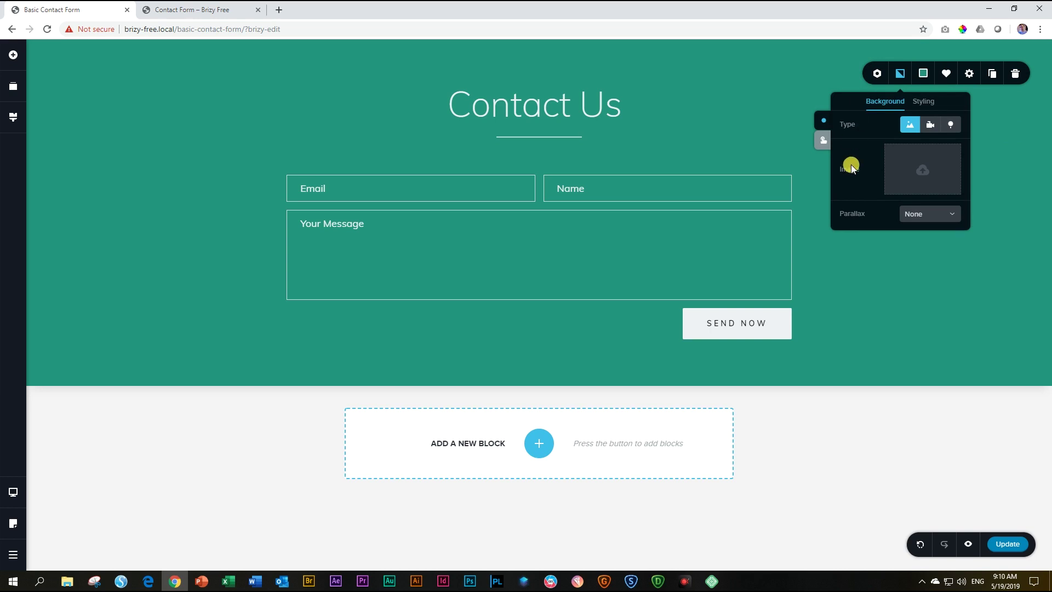
{"action": "left_click", "coordinate": [924, 175]}
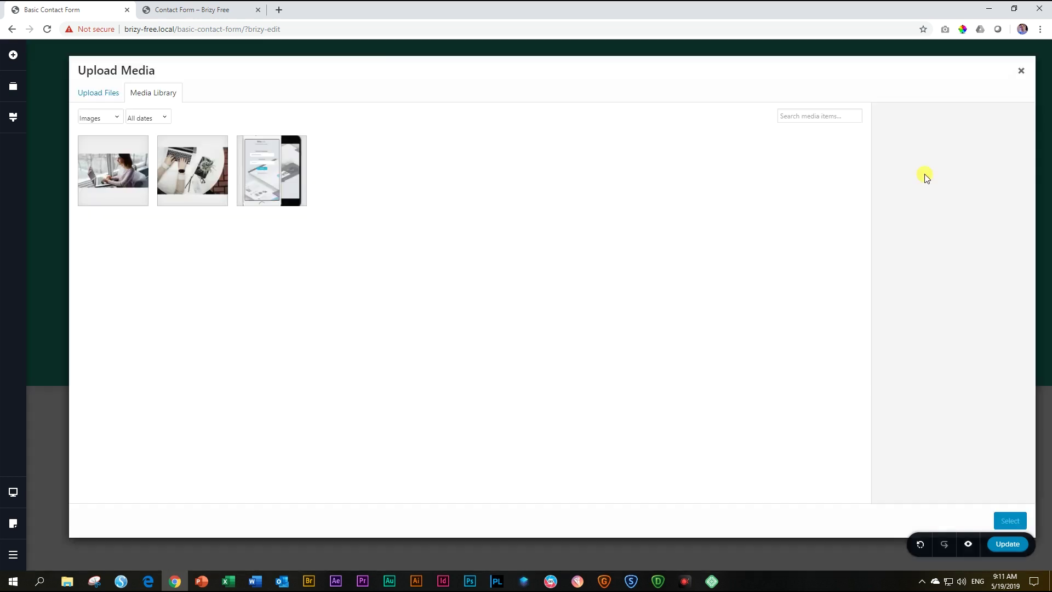
{"action": "left_click", "coordinate": [119, 177]}
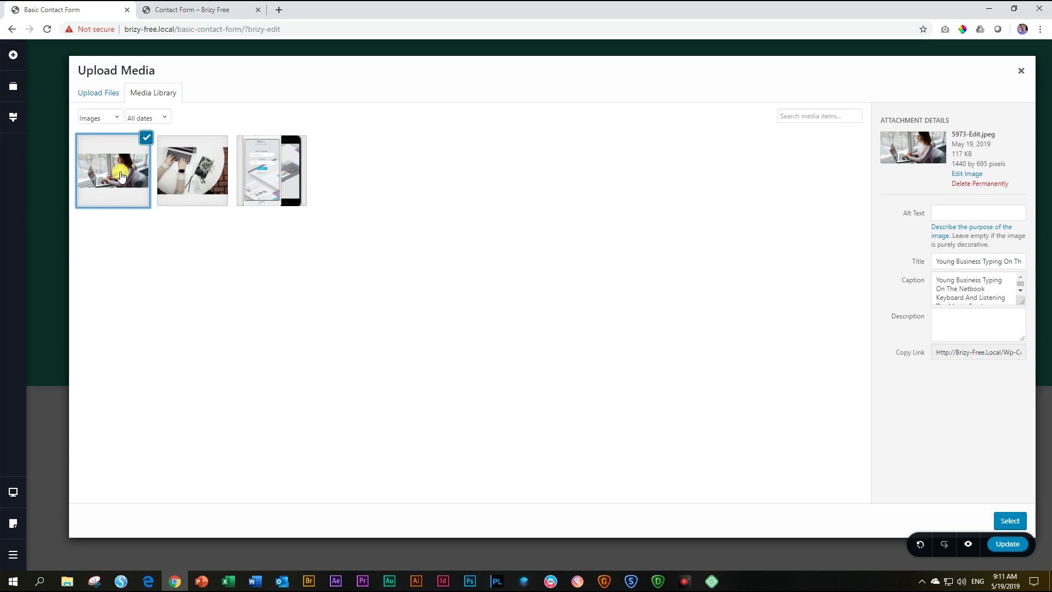
{"action": "left_click", "coordinate": [1007, 520]}
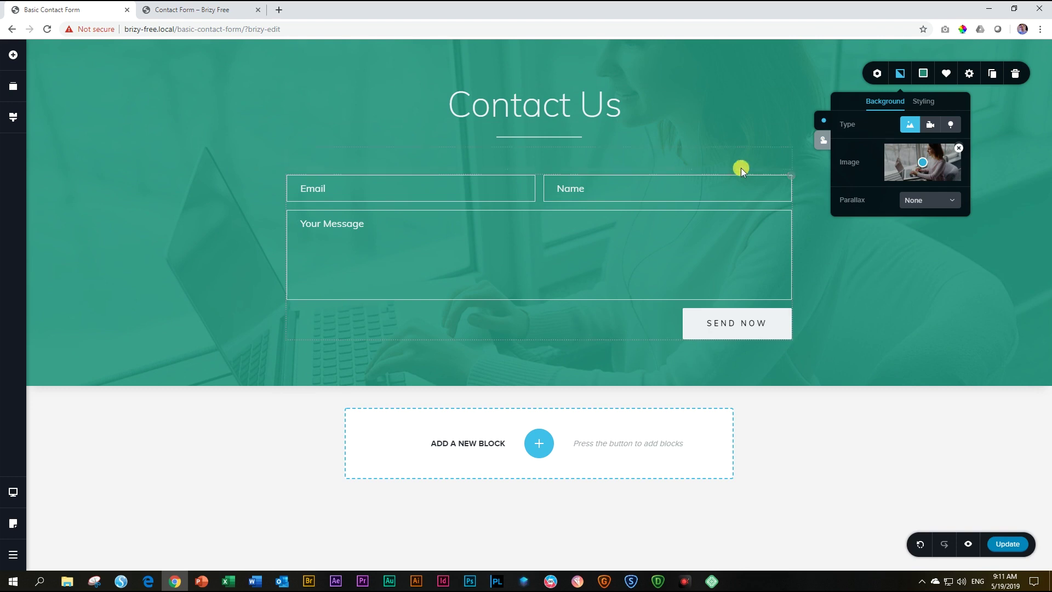
{"action": "left_click", "coordinate": [925, 76]}
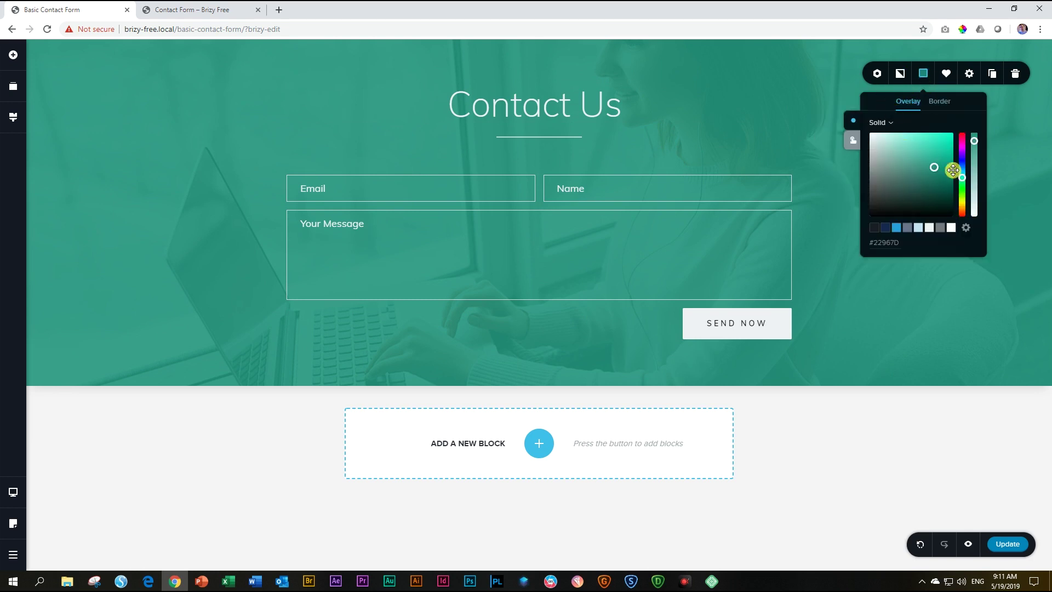
Fine-tune the #22967D teal overlay's opacity with the Overlay slider
{"action": "left_click_drag", "start_coordinate": [977, 140], "coordinate": [977, 141]}
{"action": "left_click_drag", "start_coordinate": [977, 147], "coordinate": [978, 141]}
Shift the background photo's focal point up and right, then preview the page in a new tab
{"action": "left_click", "coordinate": [899, 77]}
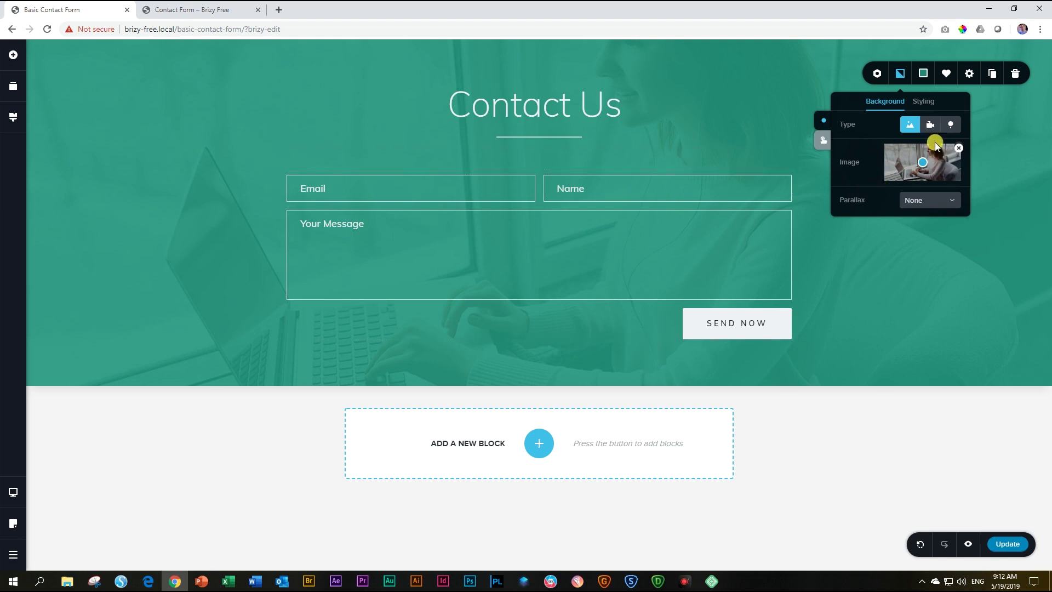
{"action": "left_click_drag", "start_coordinate": [924, 166], "coordinate": [930, 155]}
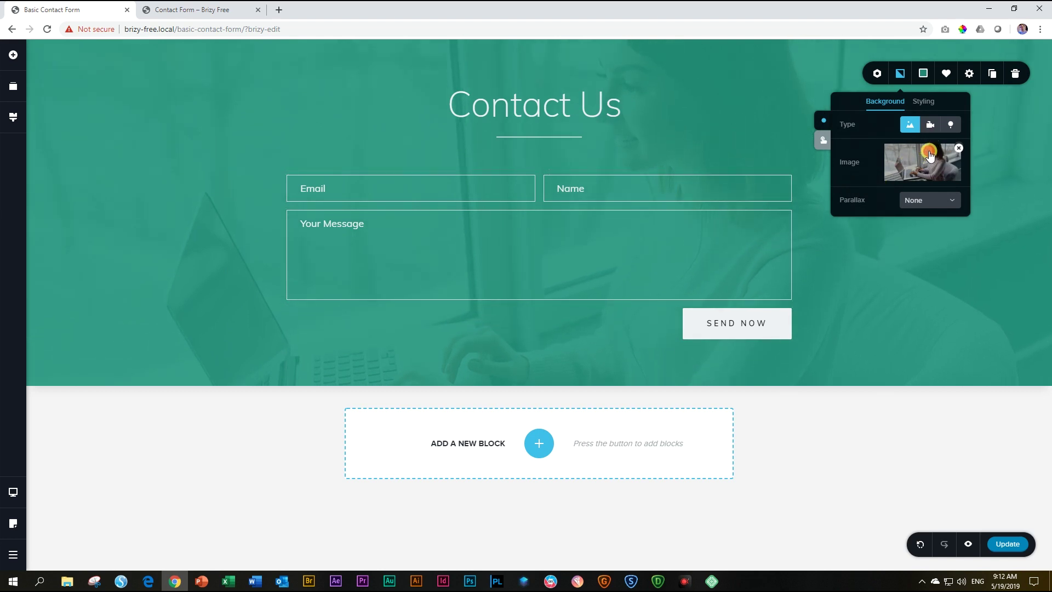
{"action": "mouse_move", "coordinate": [930, 155]}
{"action": "left_mouse_down"}
{"action": "mouse_move", "coordinate": [931, 210]}
{"action": "mouse_move", "coordinate": [935, 147]}
{"action": "mouse_move", "coordinate": [927, 159]}
{"action": "left_mouse_up"}
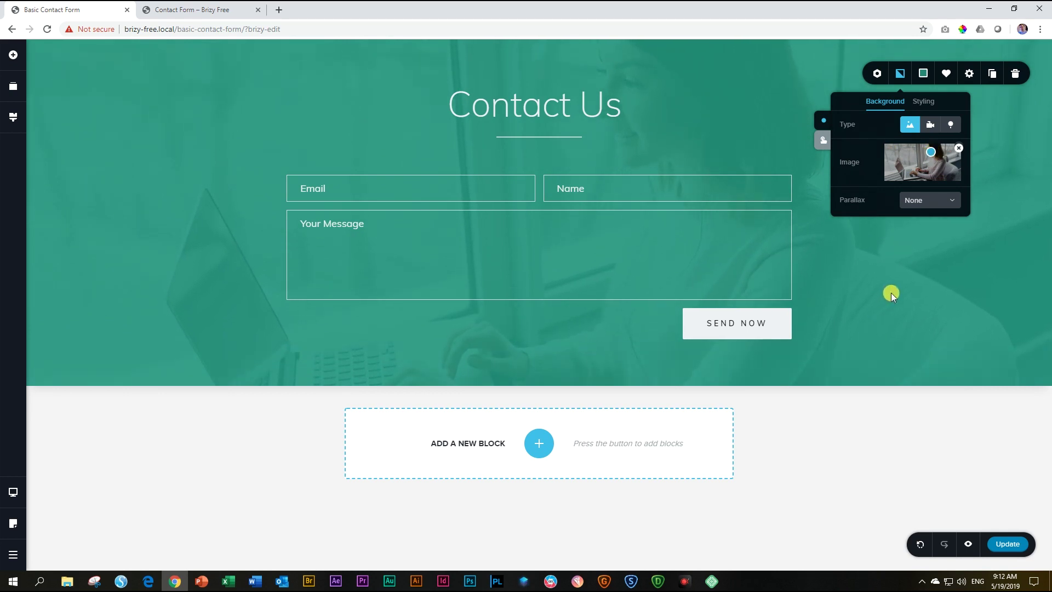
{"action": "left_click", "coordinate": [932, 286]}
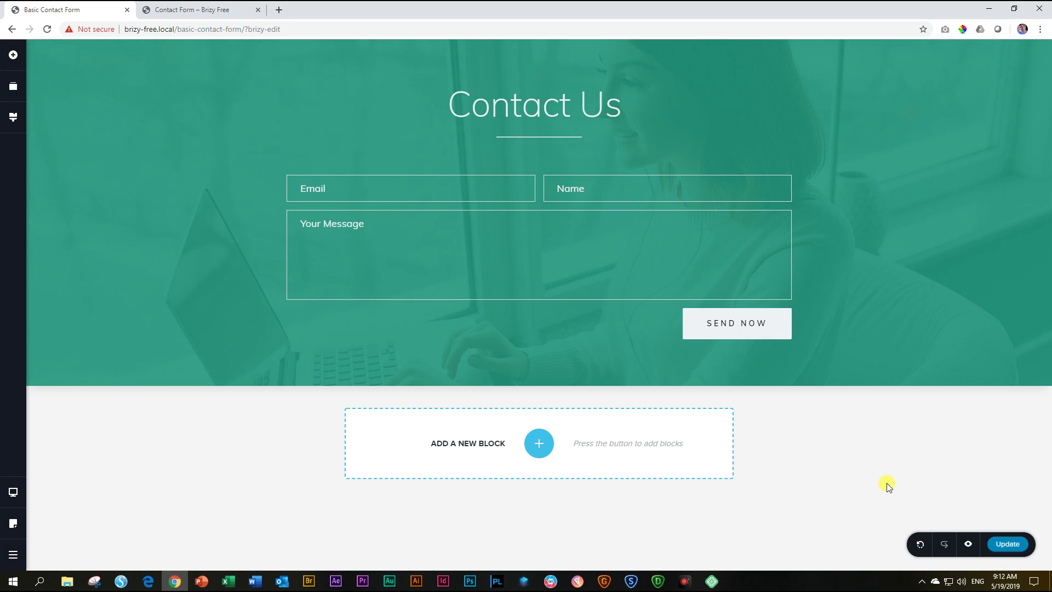
{"action": "left_click", "coordinate": [969, 544]}
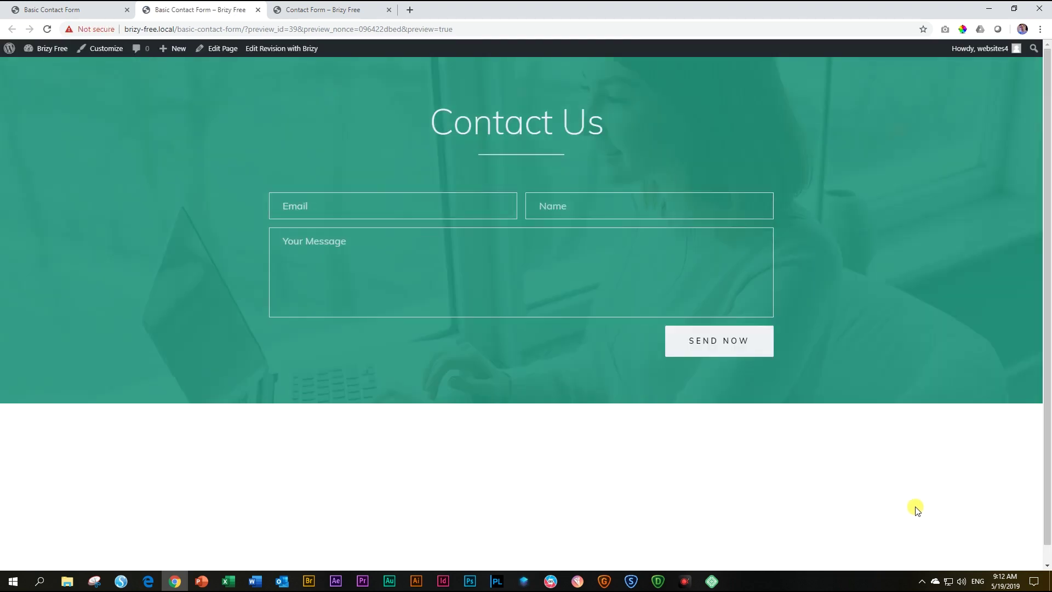
Switch back to the 'Basic Contact Form' editor tab and close the two extra tabs
{"action": "left_click", "coordinate": [93, 16]}
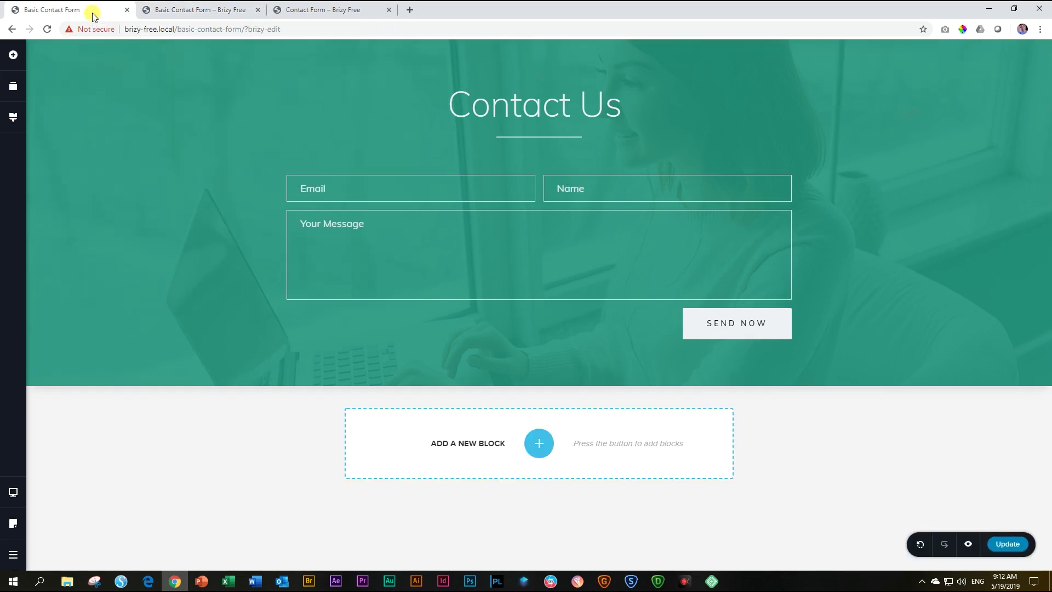
{"action": "left_click", "coordinate": [258, 10]}
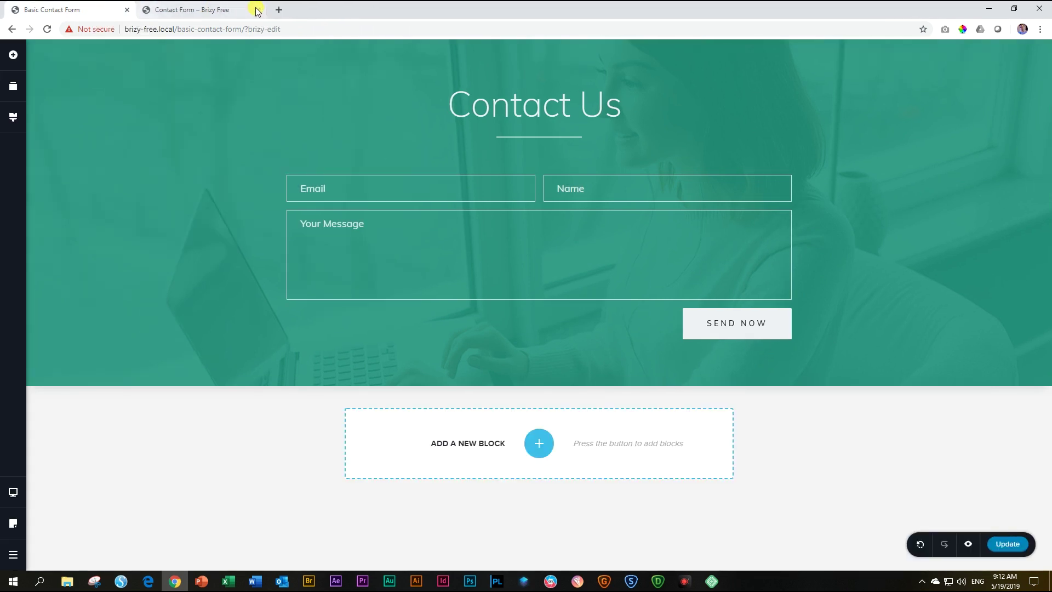
{"action": "left_click", "coordinate": [257, 10]}
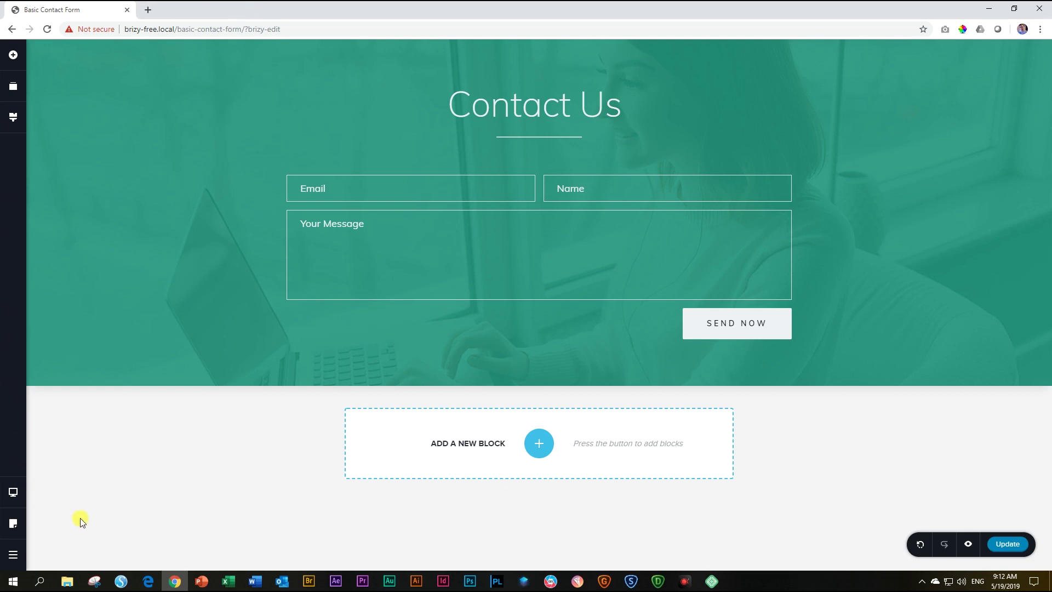
Switch the editor to Tablet view, then to Mobile view
{"action": "left_click", "coordinate": [13, 494]}
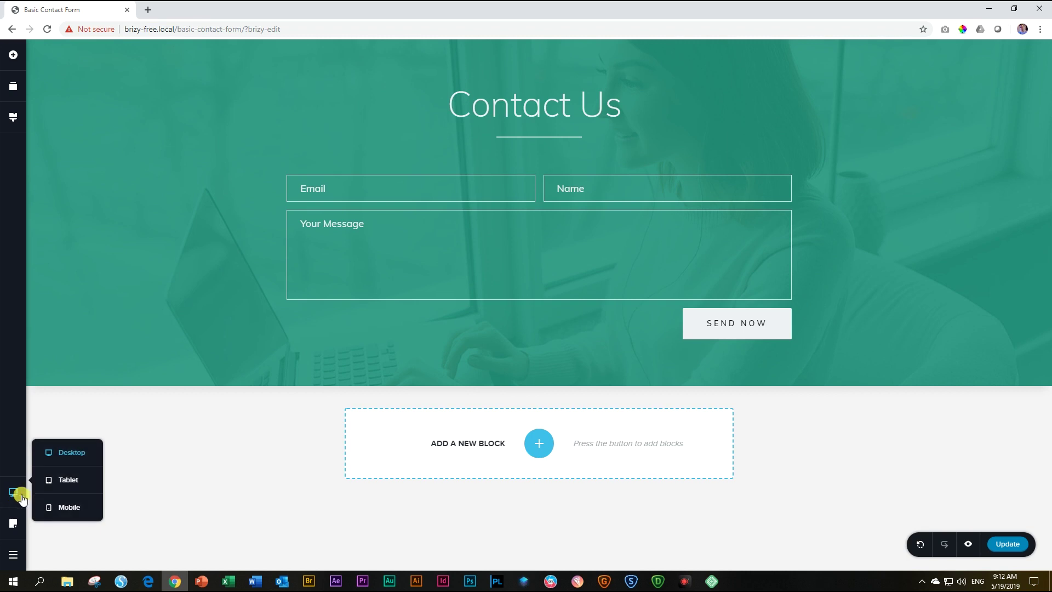
{"action": "left_click", "coordinate": [65, 483]}
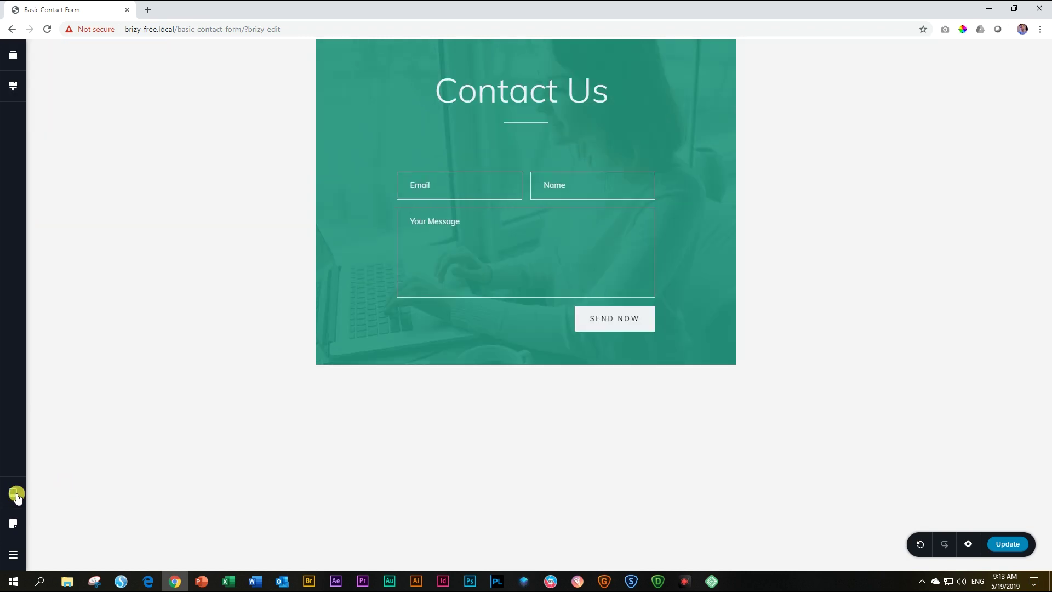
{"action": "left_click", "coordinate": [13, 492]}
{"action": "left_click", "coordinate": [54, 505]}
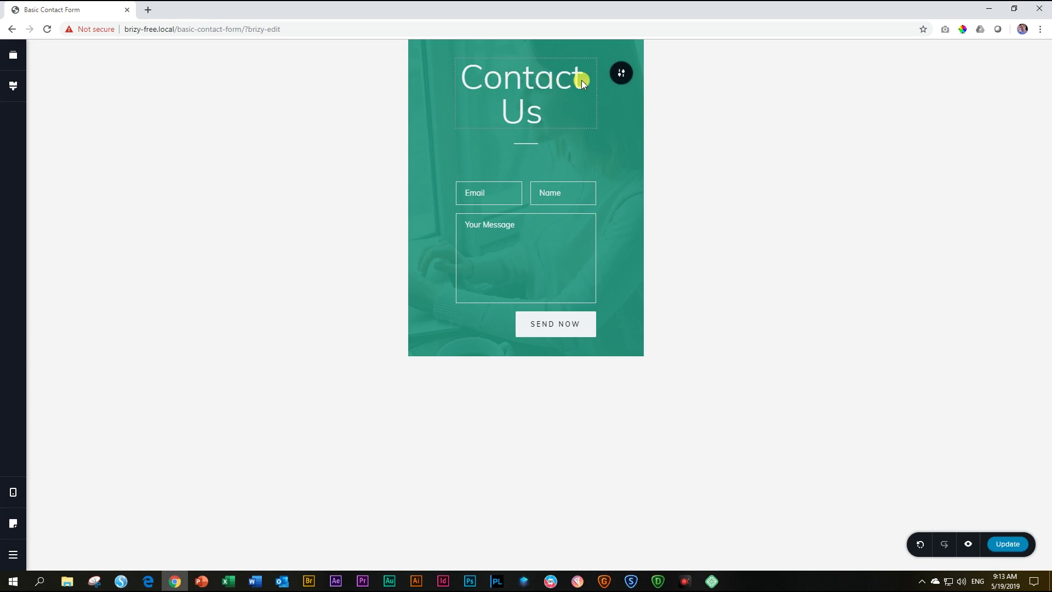
Reduce the mobile Contact Us heading font size from 63 to 50
{"action": "left_click", "coordinate": [555, 79]}
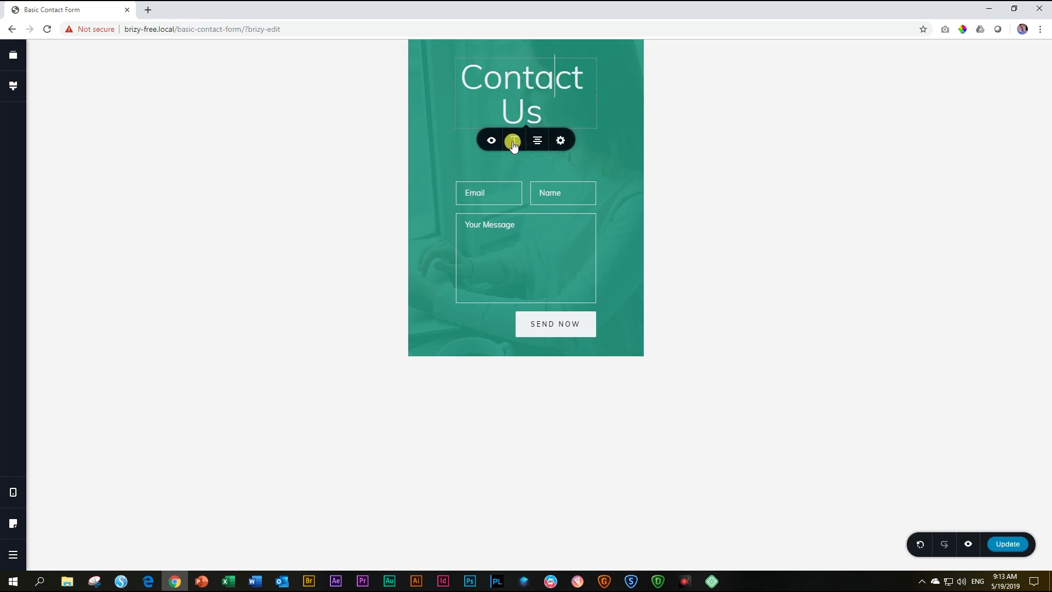
{"action": "left_click", "coordinate": [513, 142]}
{"action": "left_click", "coordinate": [499, 192]}
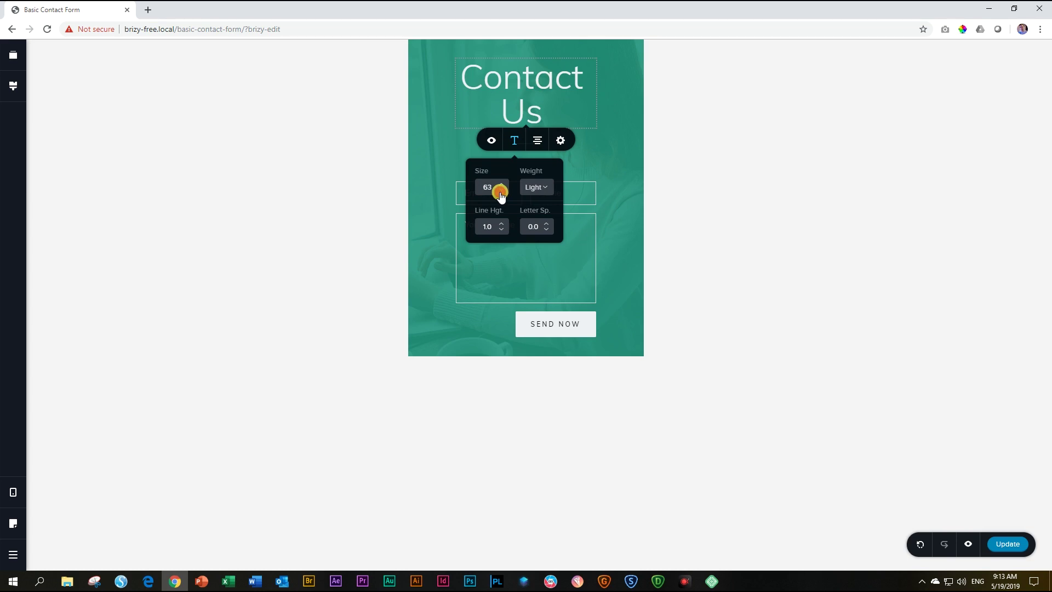
{"action": "left_click_drag", "start_coordinate": [500, 192], "coordinate": [500, 194]}
{"action": "left_click", "coordinate": [499, 186]}
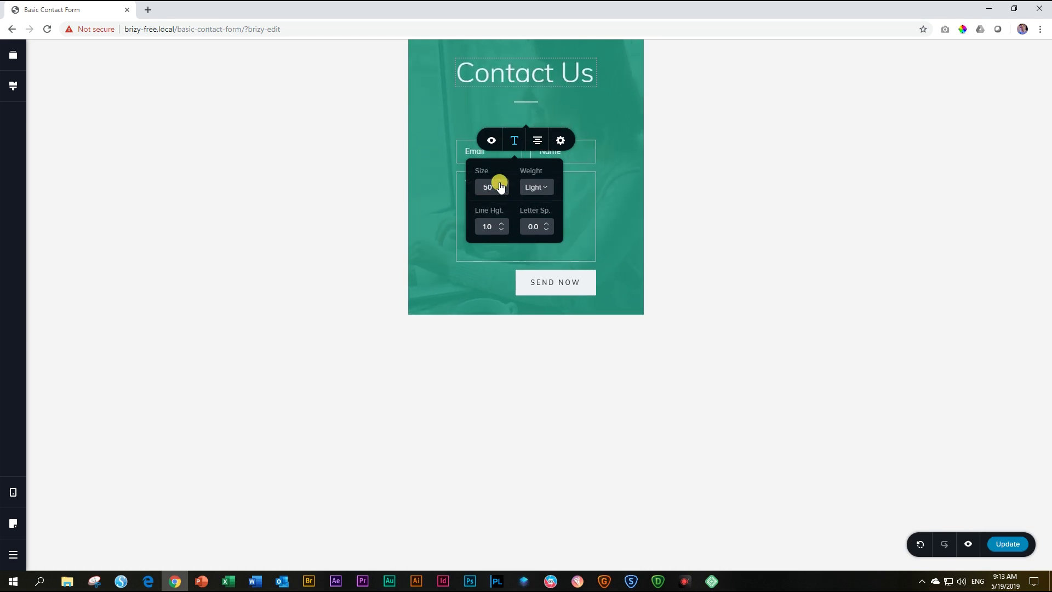
Widen the divider under the heading to 64% width
{"action": "left_click", "coordinate": [525, 103]}
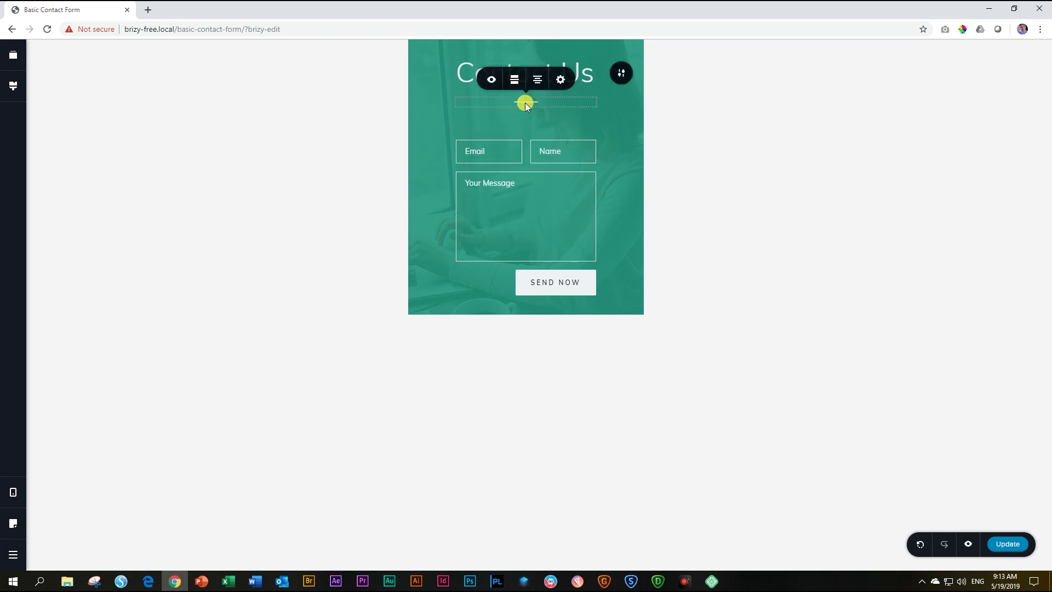
{"action": "left_click", "coordinate": [559, 80]}
{"action": "left_click_drag", "start_coordinate": [547, 112], "coordinate": [568, 113]}
{"action": "left_click", "coordinate": [631, 91]}
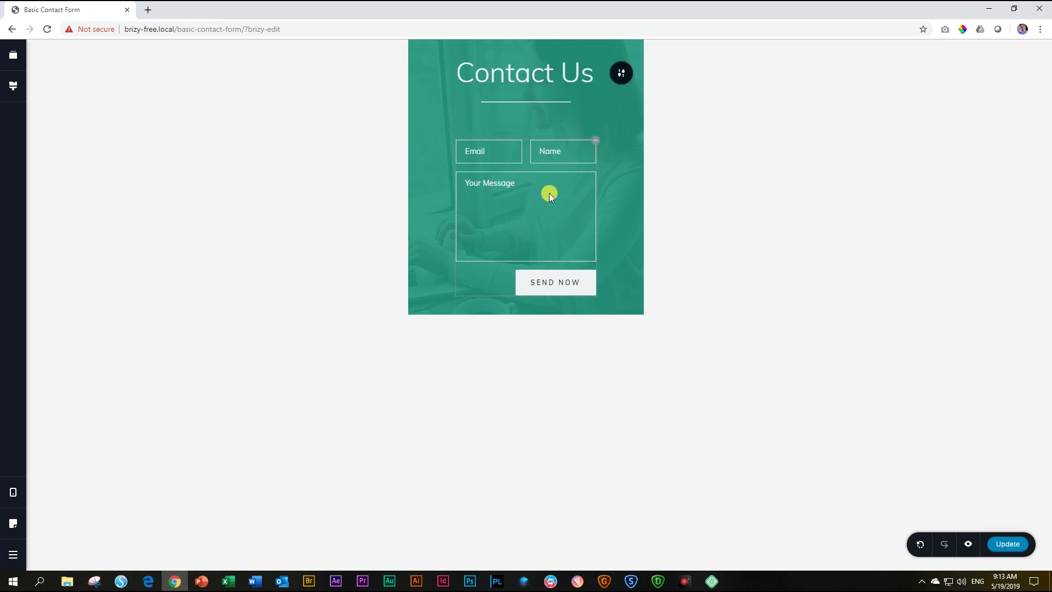
{"action": "left_click", "coordinate": [504, 148]}
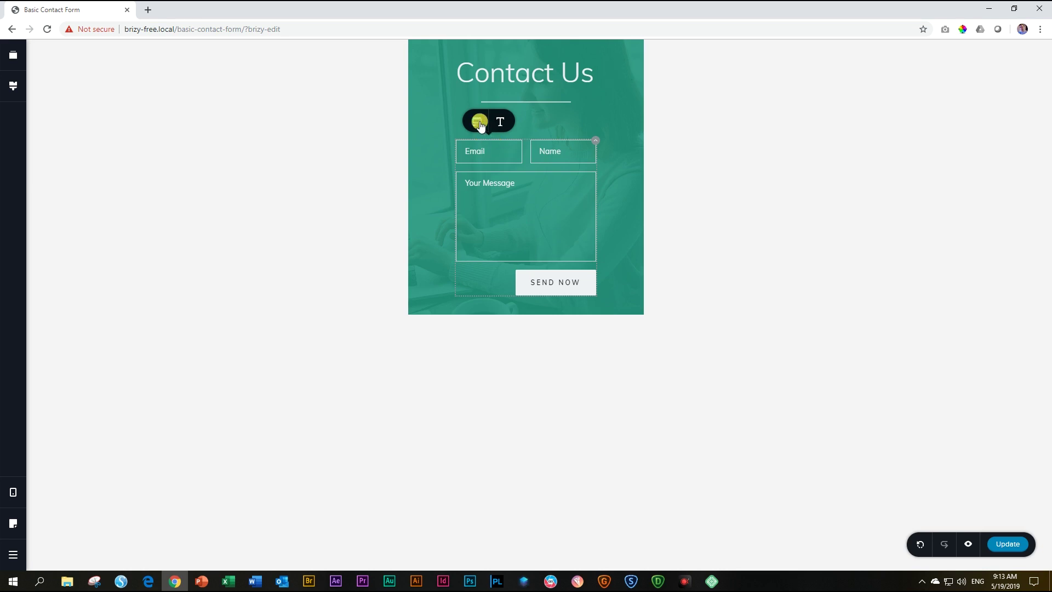
Set the Email and Name fields each to 100% width on mobile
{"action": "left_click", "coordinate": [478, 121]}
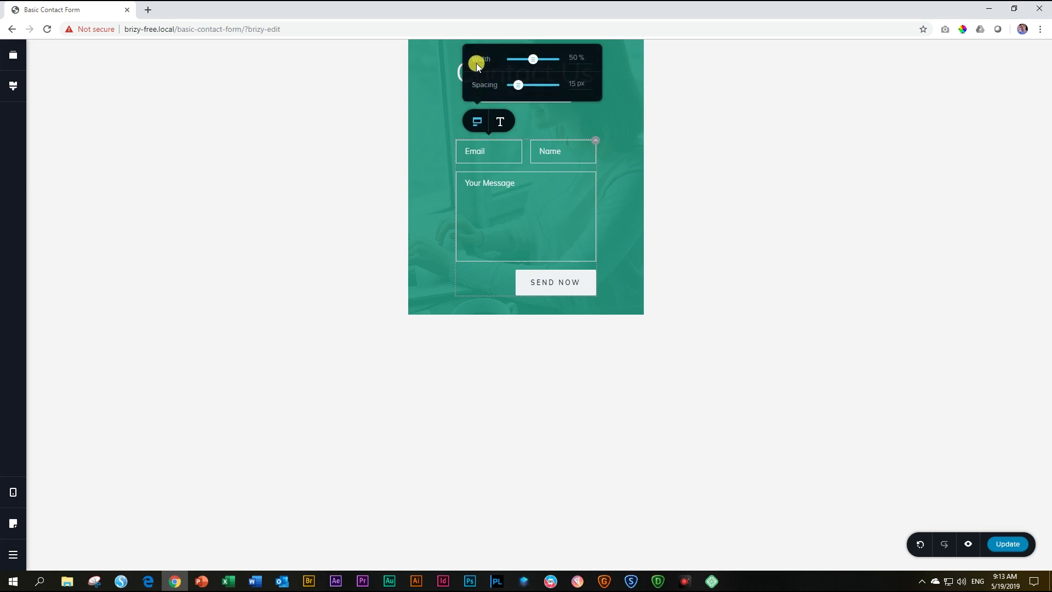
{"action": "left_click_drag", "start_coordinate": [535, 59], "coordinate": [577, 72]}
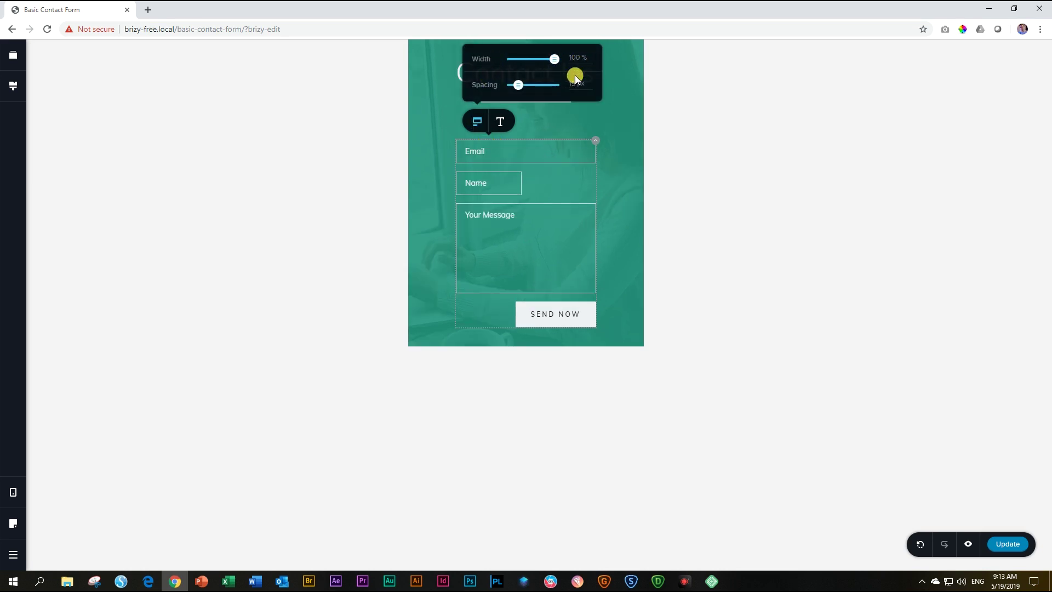
{"action": "left_click", "coordinate": [498, 182]}
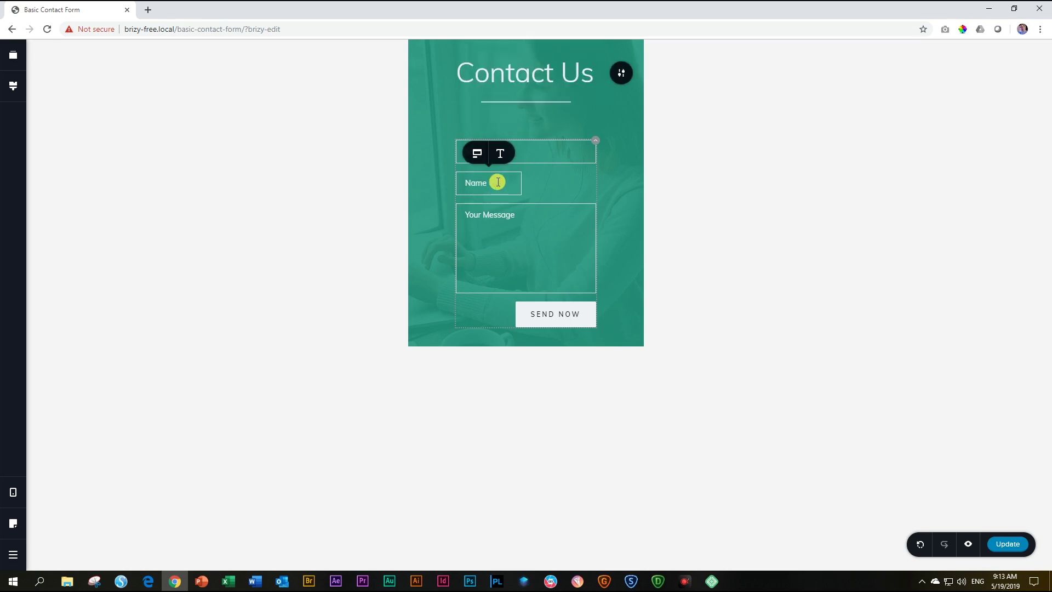
{"action": "left_click", "coordinate": [477, 154]}
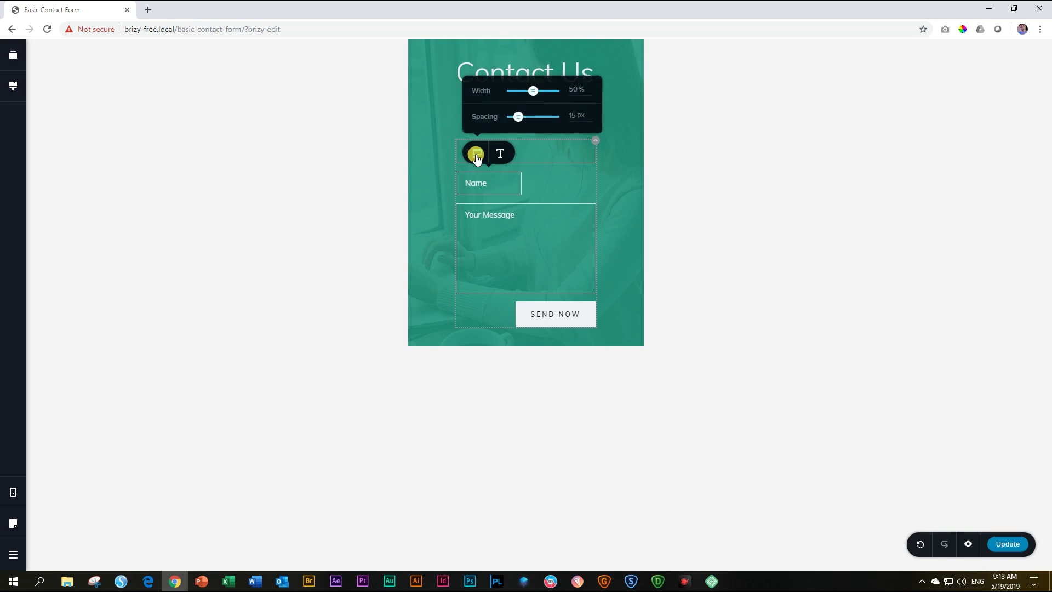
{"action": "left_click_drag", "start_coordinate": [532, 91], "coordinate": [586, 96]}
{"action": "left_click", "coordinate": [625, 207]}
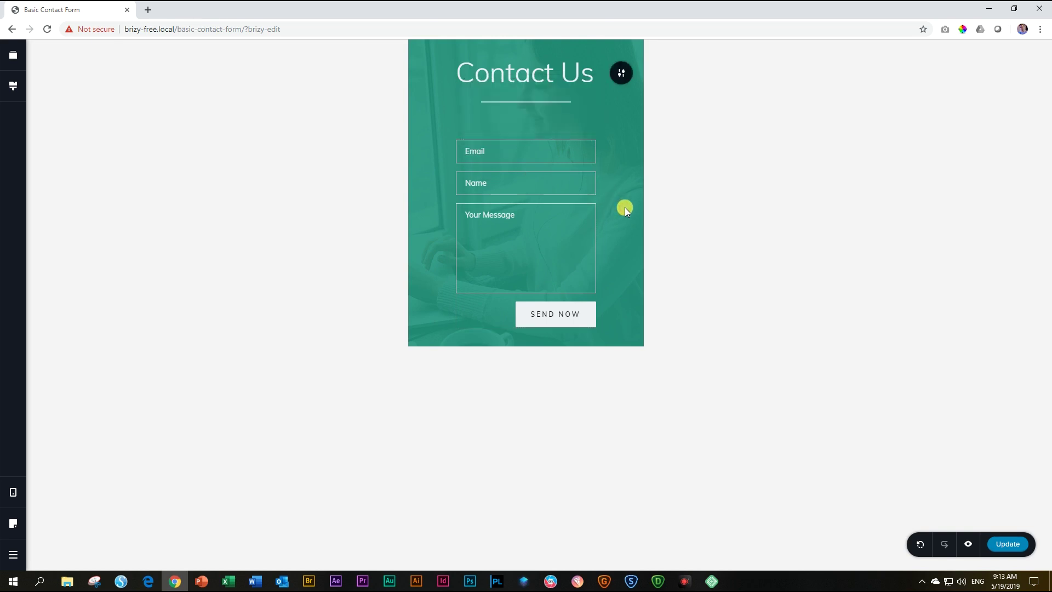
{"action": "left_click", "coordinate": [12, 491]}
Cycle through Tablet, Desktop, Tablet and Mobile previews, finishing in Desktop view
{"action": "left_click", "coordinate": [57, 481]}
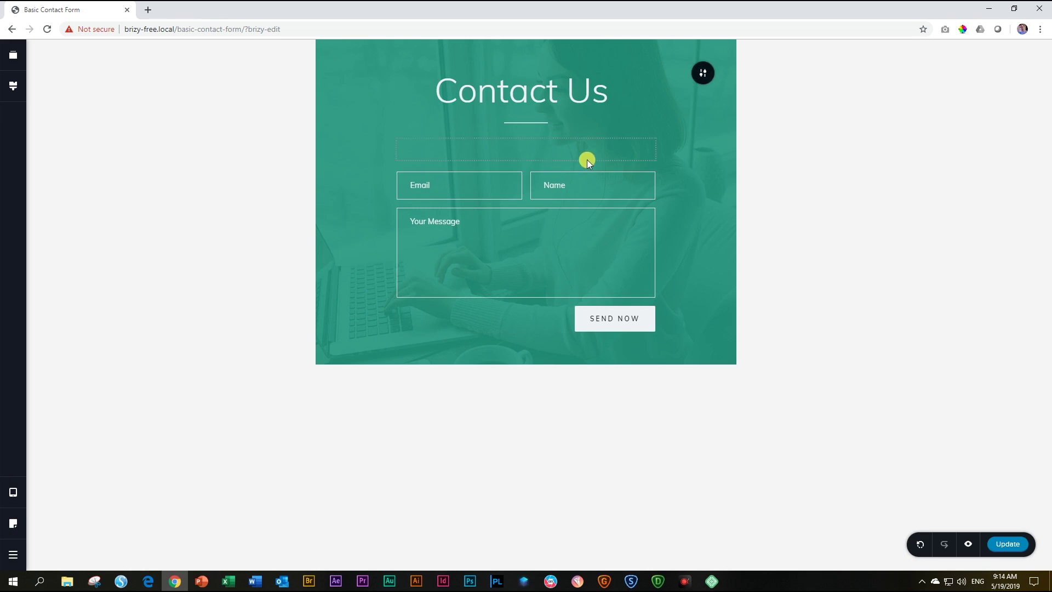
{"action": "mouse_move", "coordinate": [15, 493]}
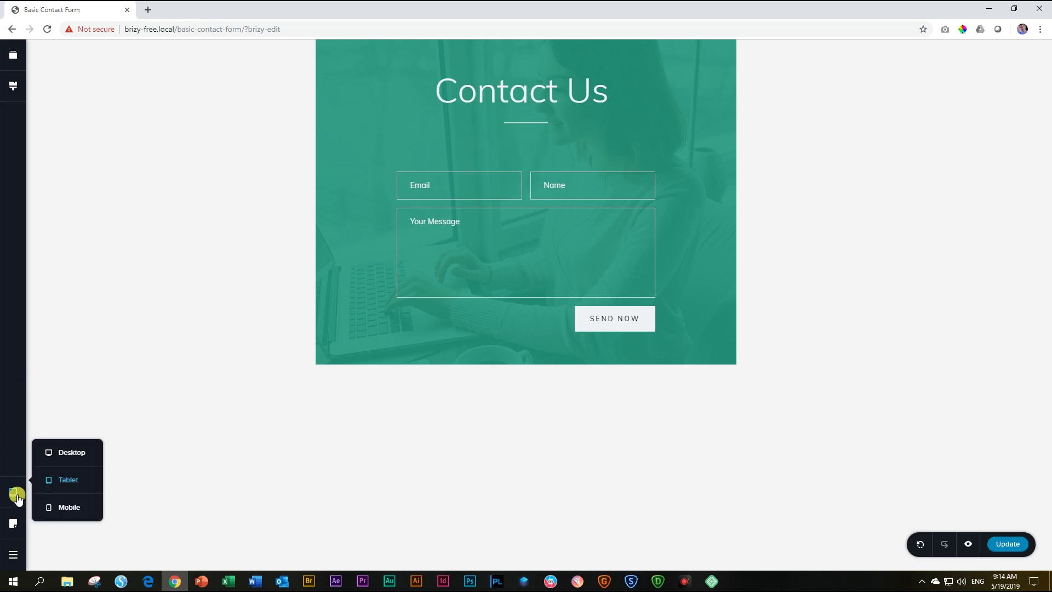
{"action": "left_click", "coordinate": [70, 451]}
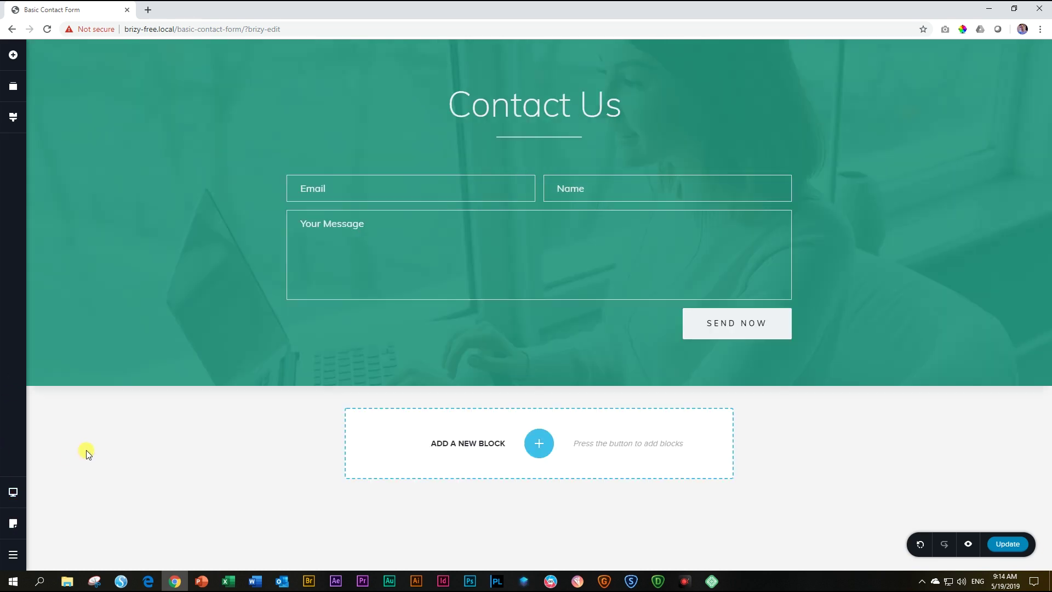
{"action": "mouse_move", "coordinate": [17, 493]}
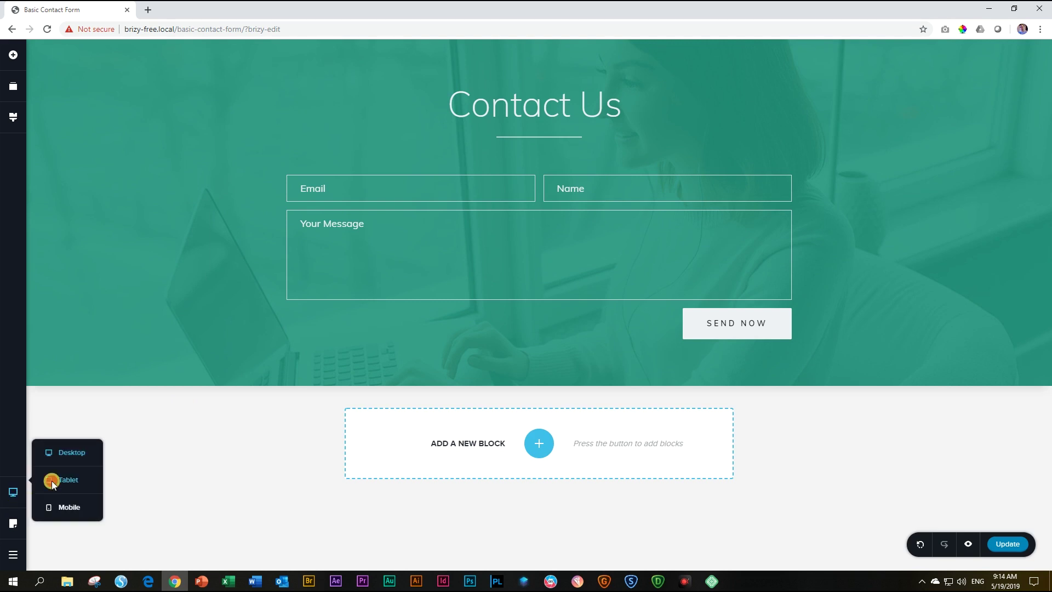
{"action": "left_click", "coordinate": [52, 481]}
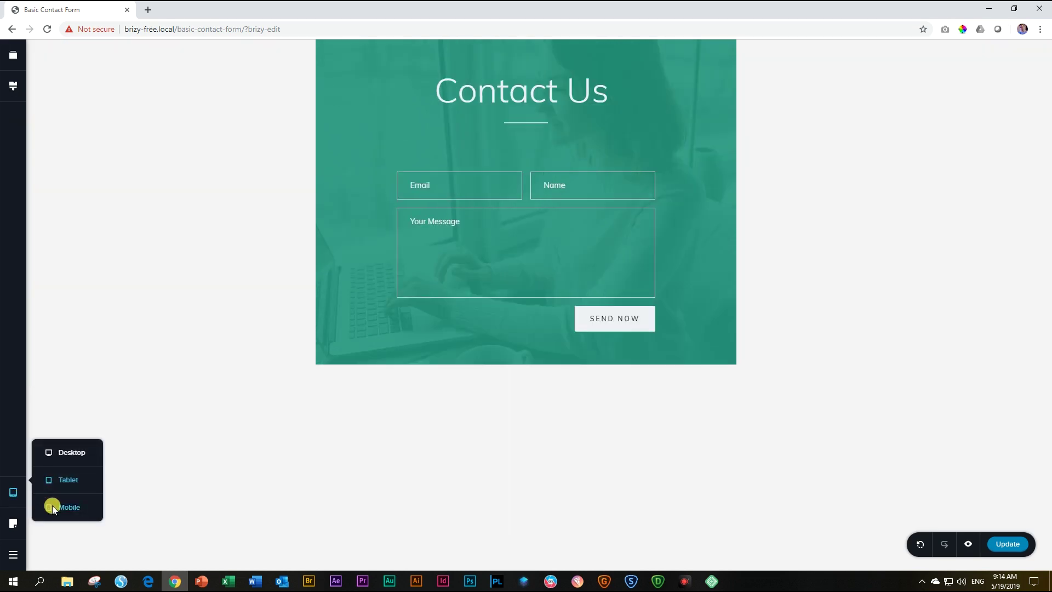
{"action": "left_click", "coordinate": [52, 505]}
{"action": "mouse_move", "coordinate": [13, 493]}
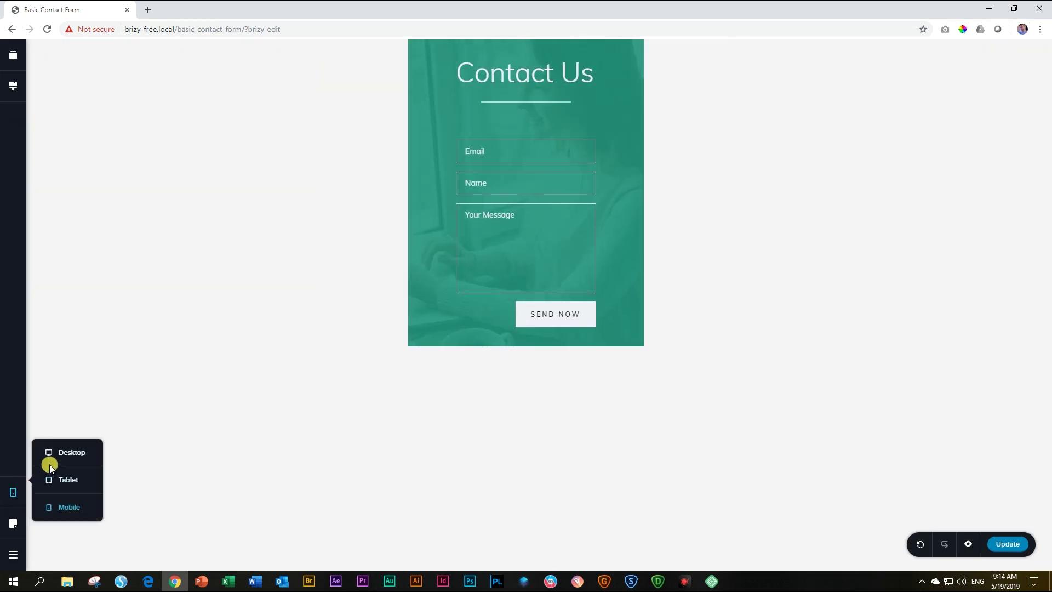
{"action": "left_click", "coordinate": [57, 452]}
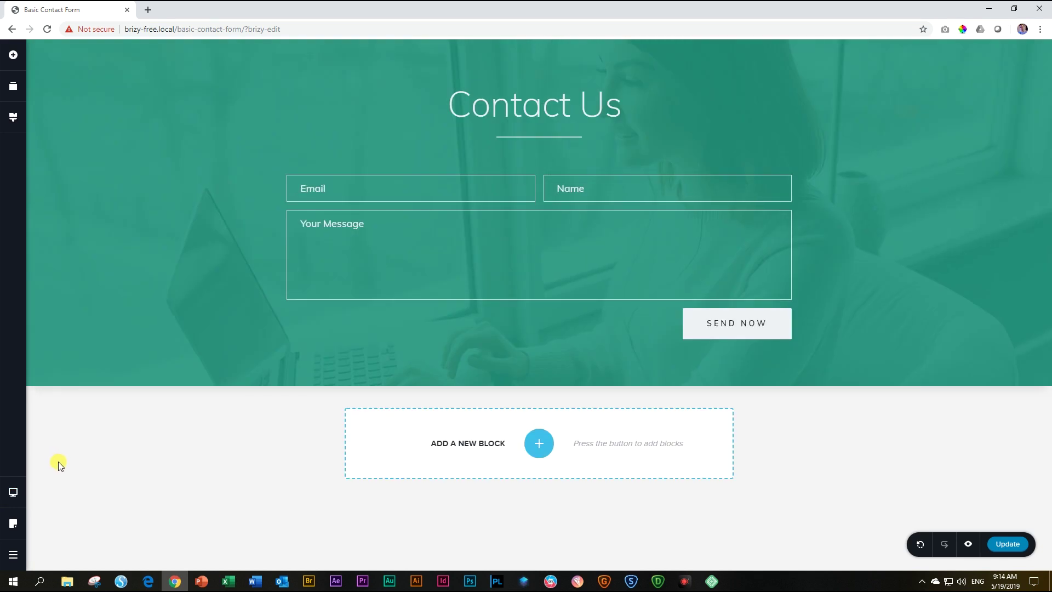